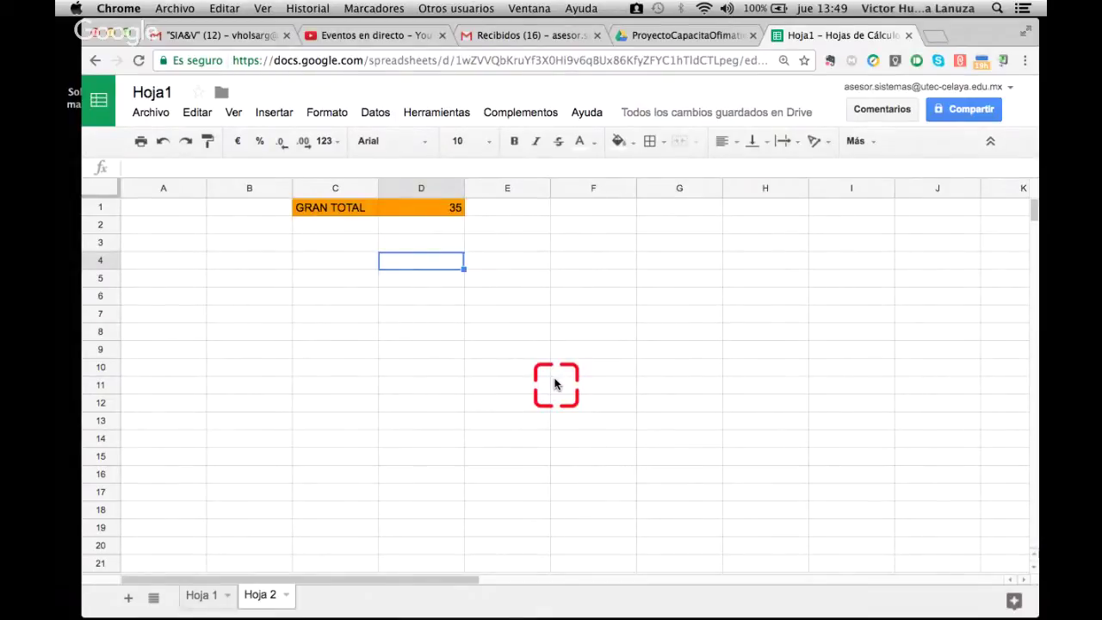
pyautogui.click(416, 321)
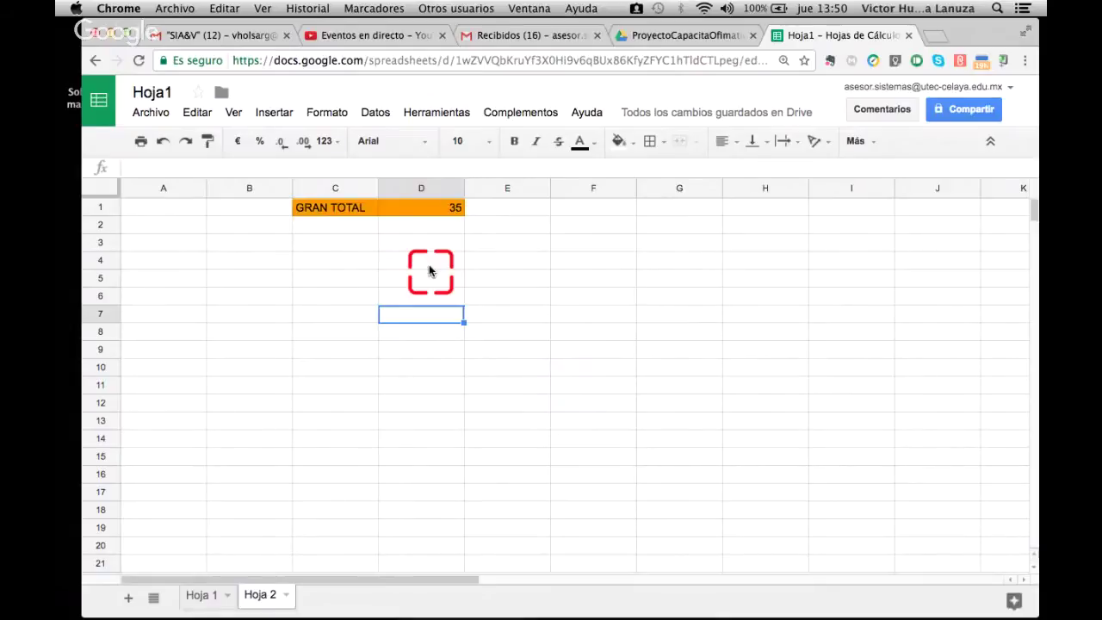
pyautogui.click(434, 353)
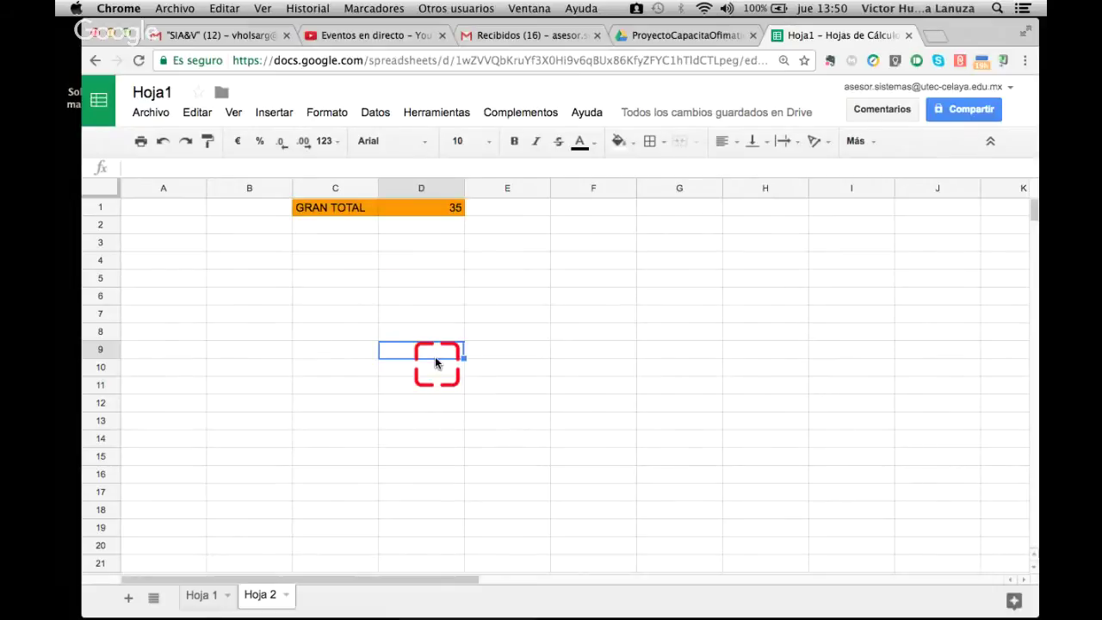
# Compare the values in B1:B2 on Hoja 1 with the GRAN TOTAL formula in D1 on Hoja 2.
pyautogui.click(205, 595)
pyautogui.click(258, 596)
pyautogui.click(204, 596)
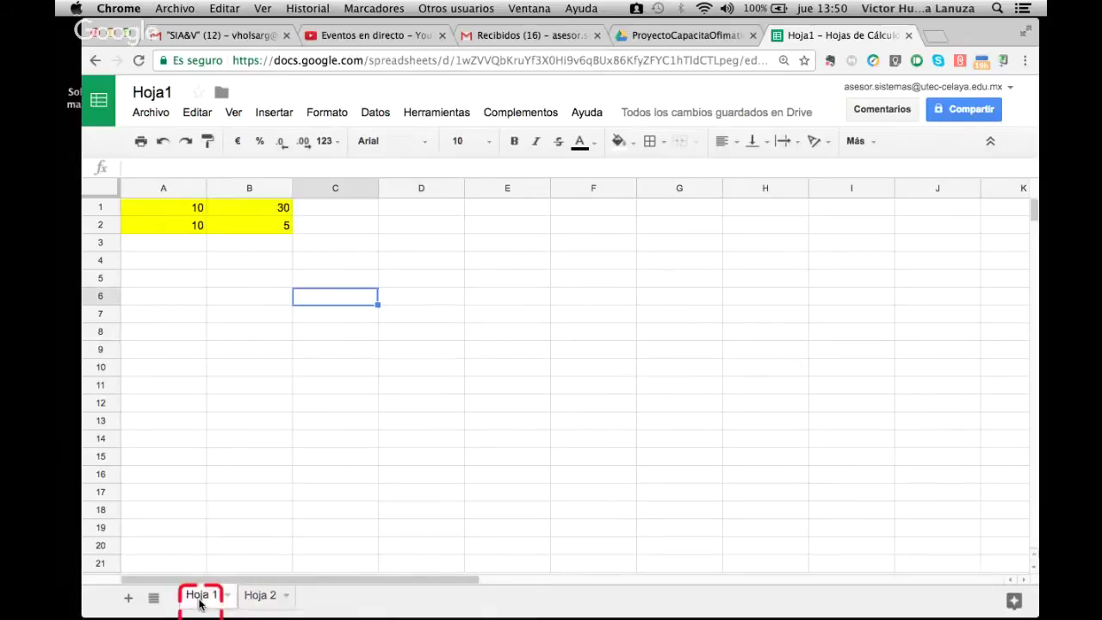
pyautogui.click(254, 596)
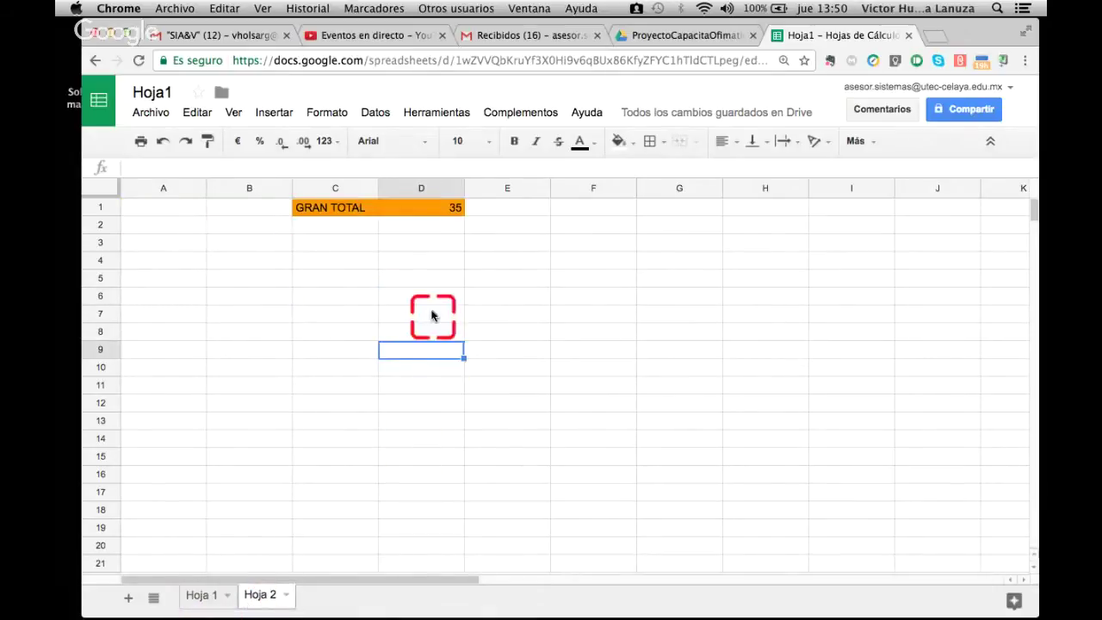
pyautogui.click(199, 595)
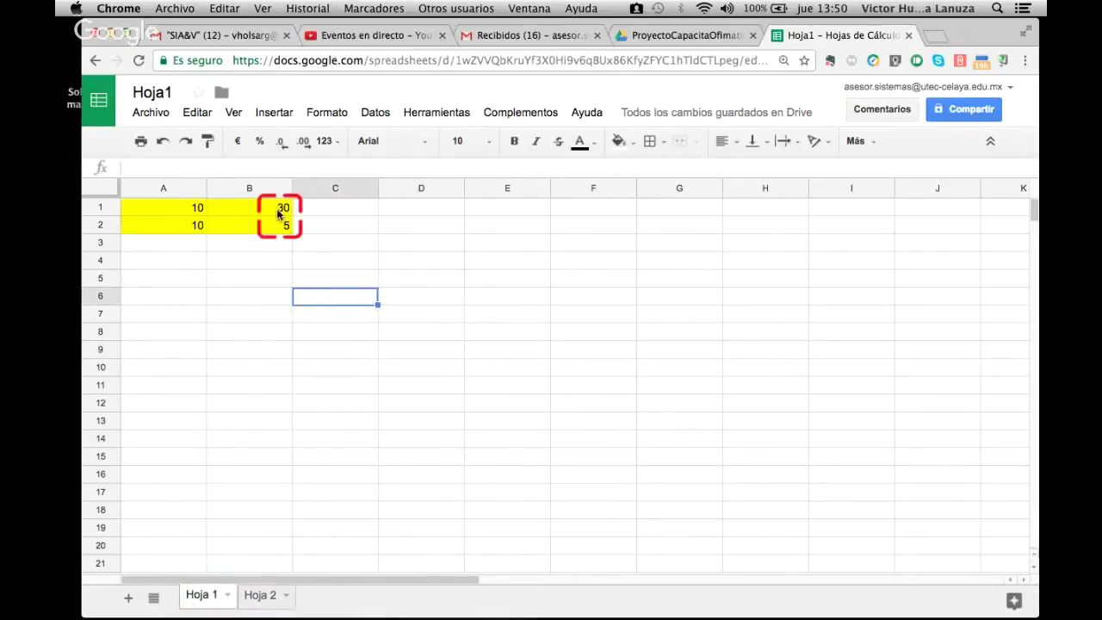
pyautogui.moveTo(274, 206); pyautogui.dragTo(274, 229)
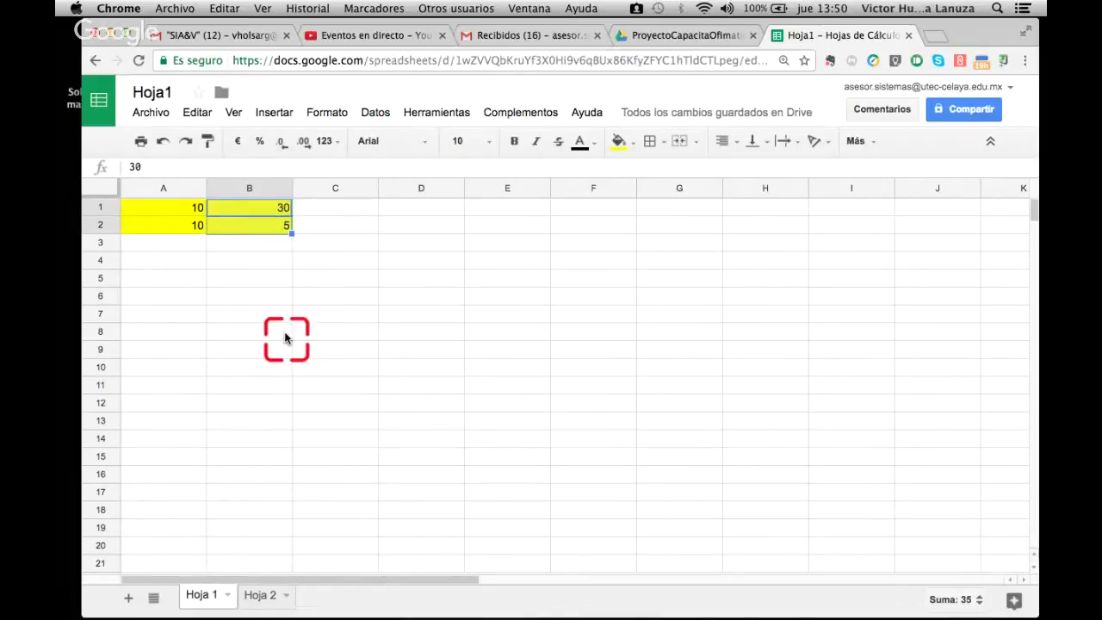
pyautogui.click(263, 596)
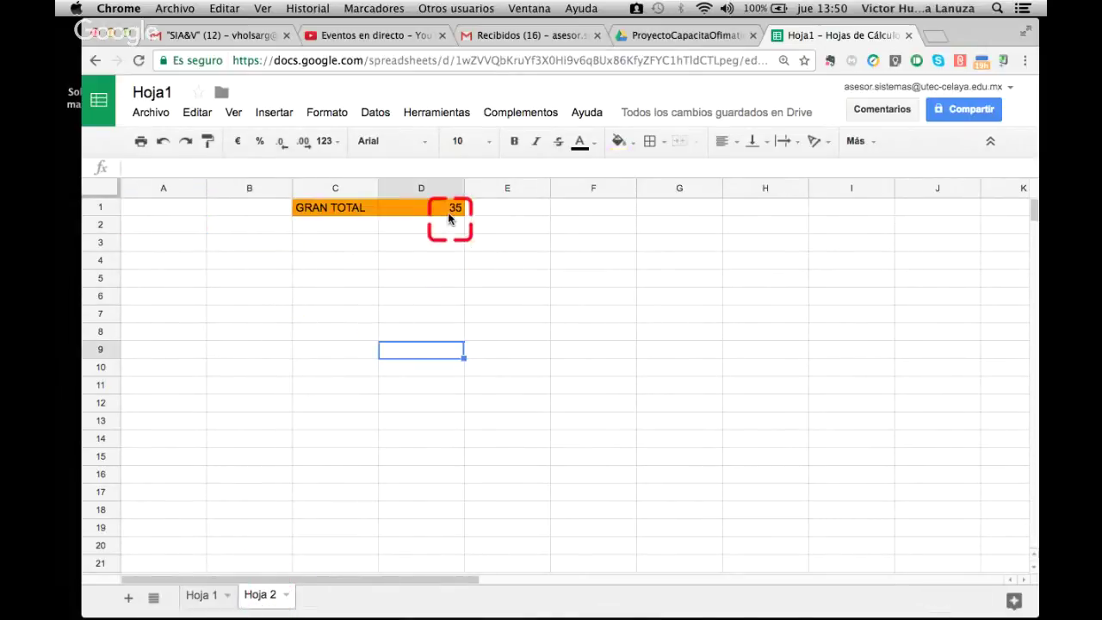
pyautogui.click(448, 213)
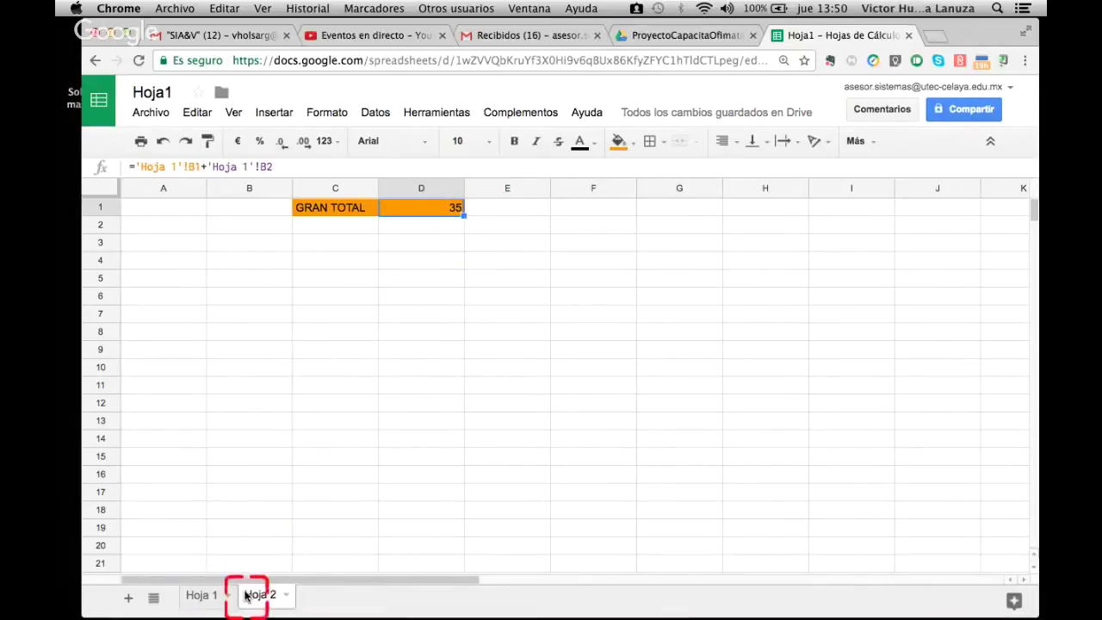
# Set cell B2 on Hoja 1 to 100 and return to Hoja 2 to check the GRAN TOTAL.
pyautogui.click(207, 603)
pyautogui.click(275, 225)
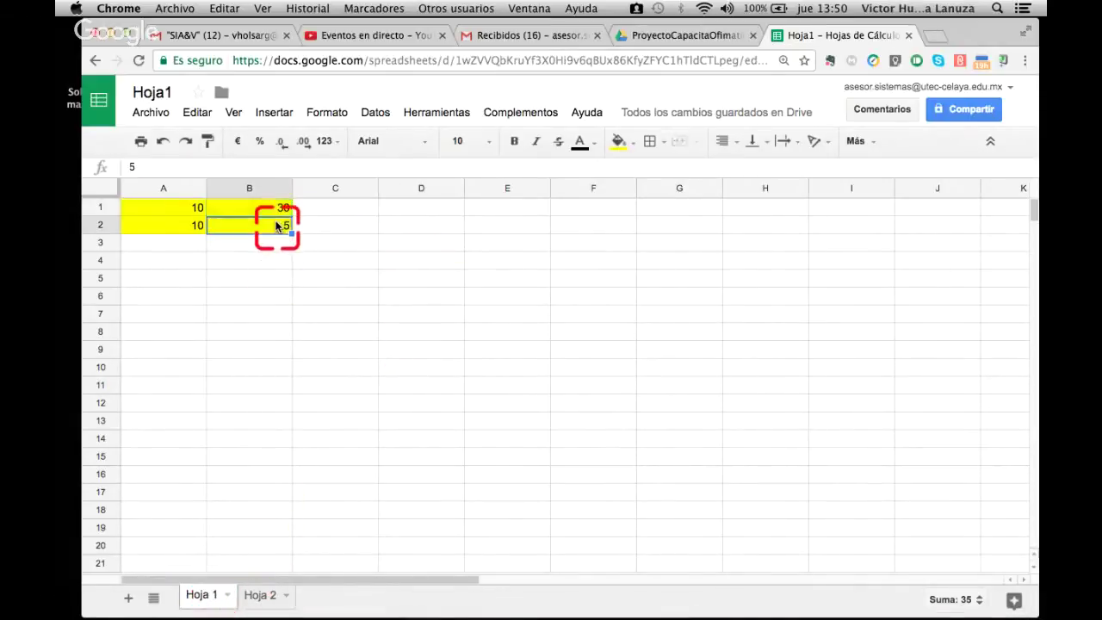
pyautogui.write('100')
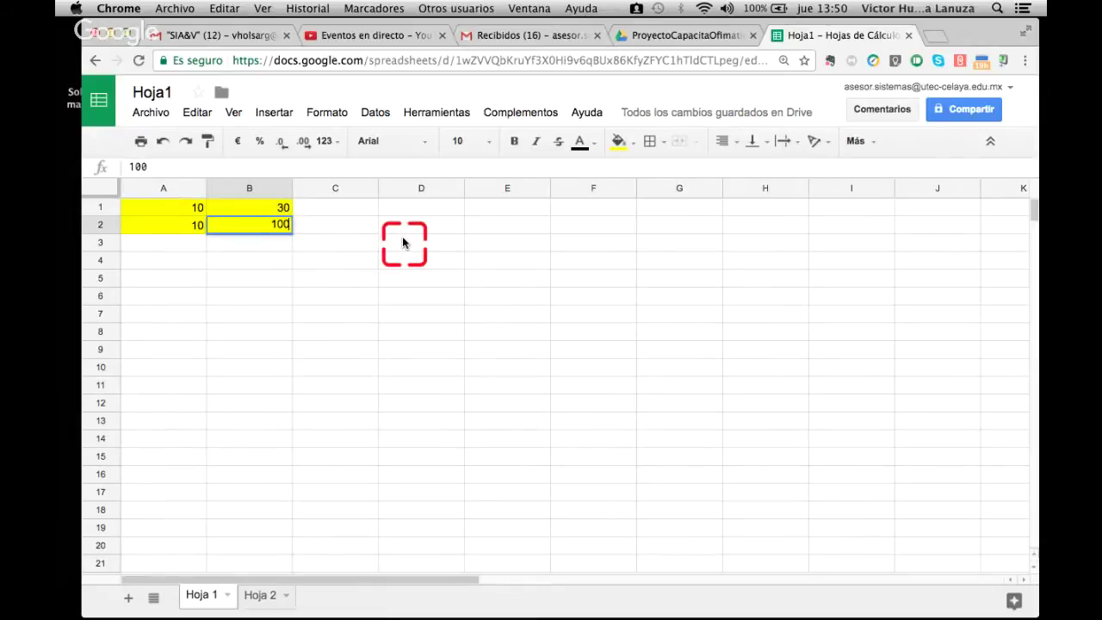
pyautogui.press('Return')
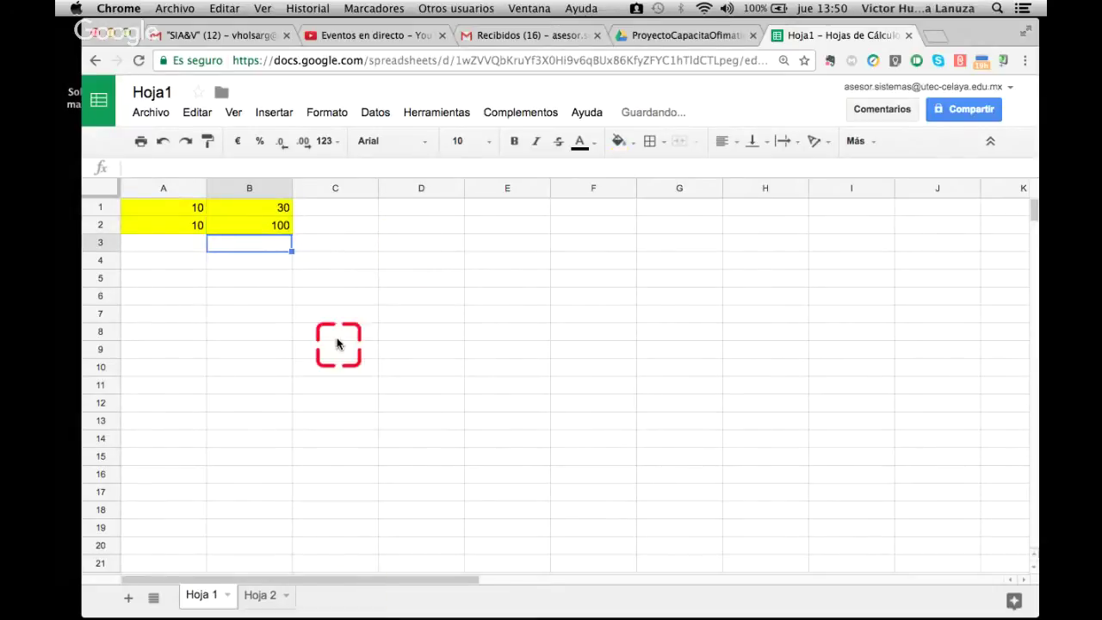
pyautogui.click(255, 601)
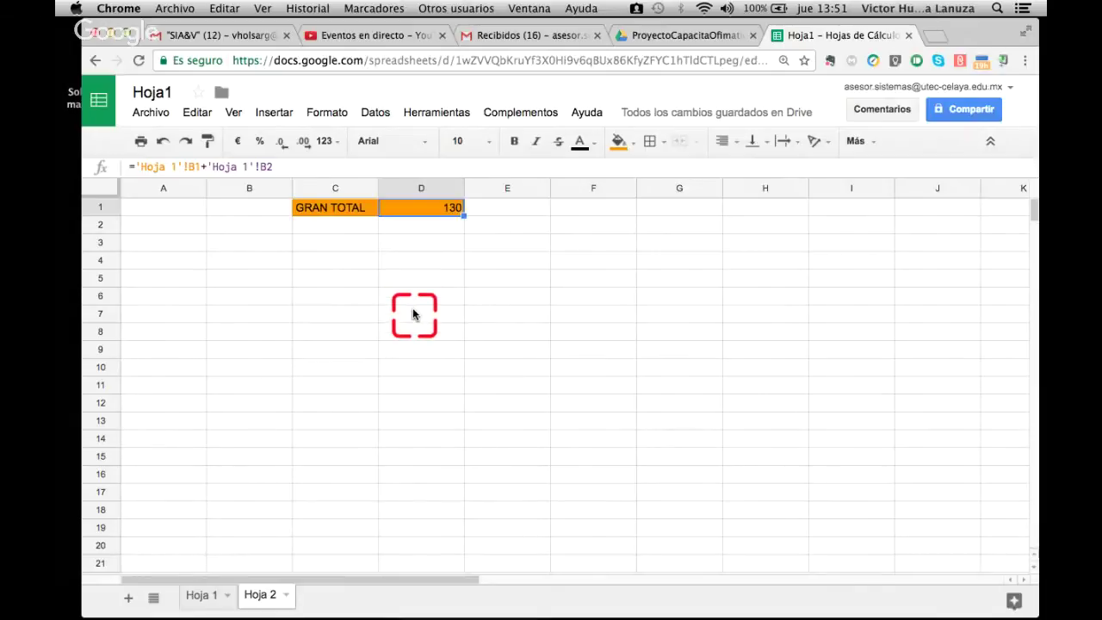
pyautogui.click(413, 312)
pyautogui.click(419, 372)
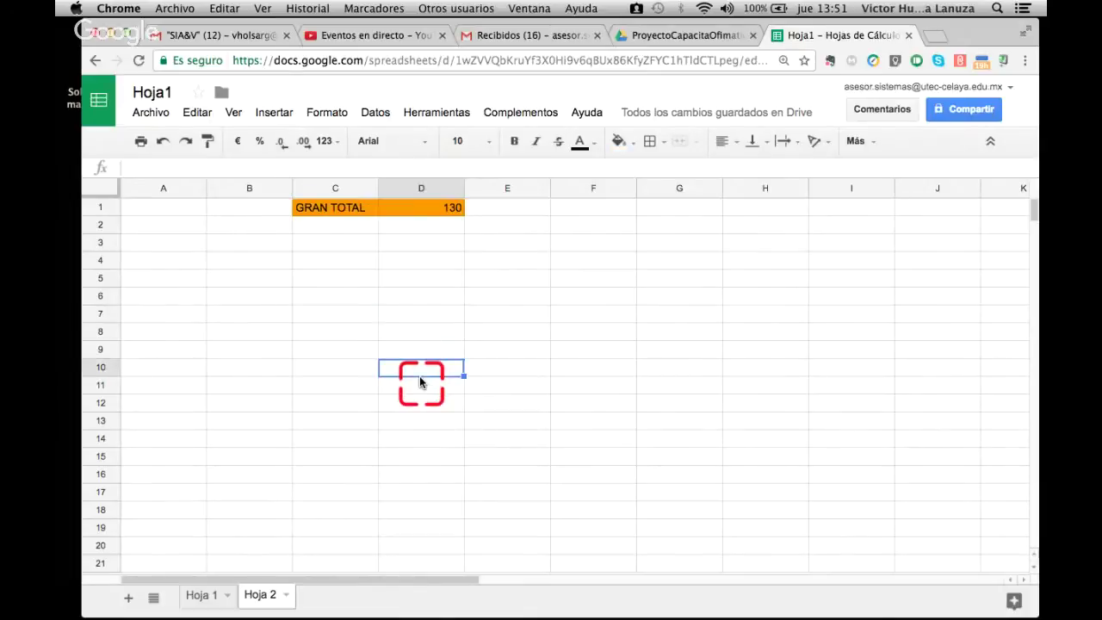
pyautogui.click(425, 315)
pyautogui.click(422, 350)
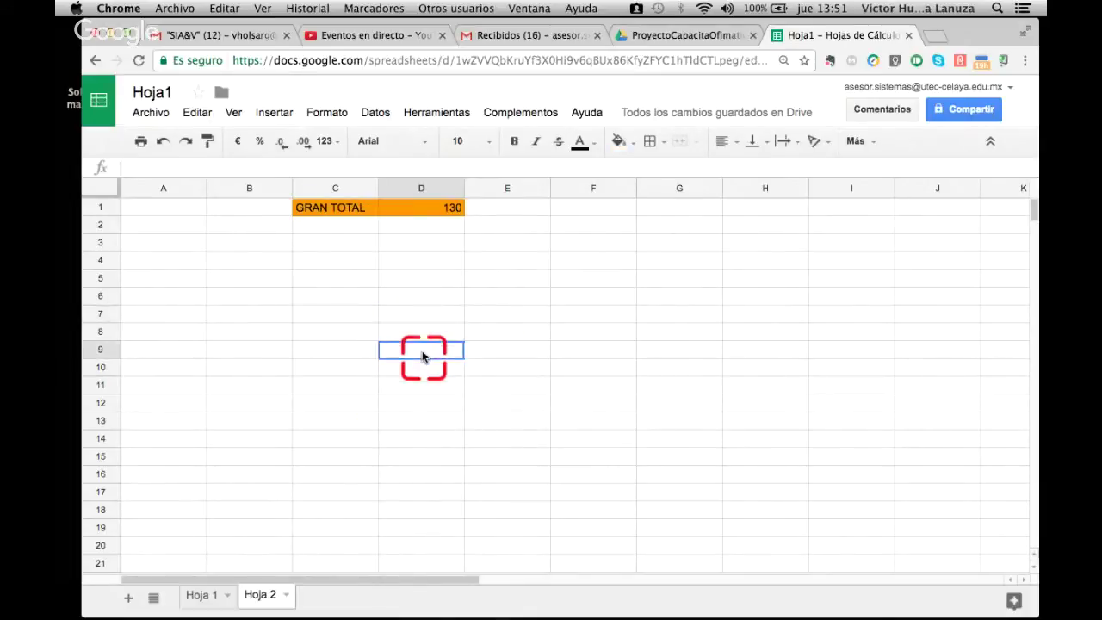
# Enter a formula in cell D6 of Hoja 2 that adds cells A1 and A2 of Hoja 1.
pyautogui.click(427, 298)
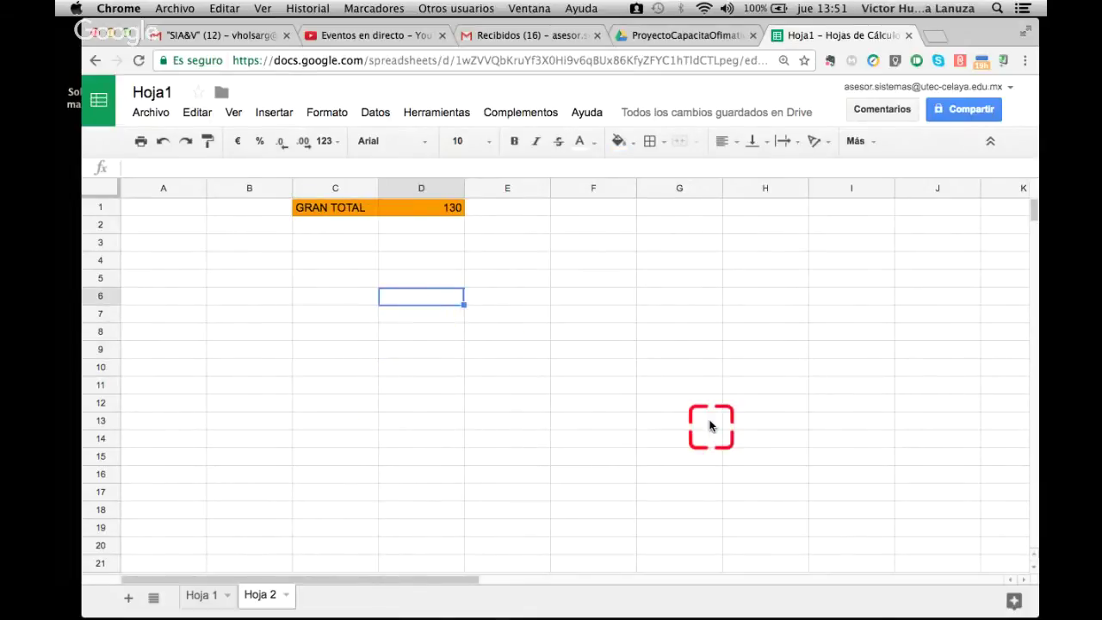
pyautogui.write('=')
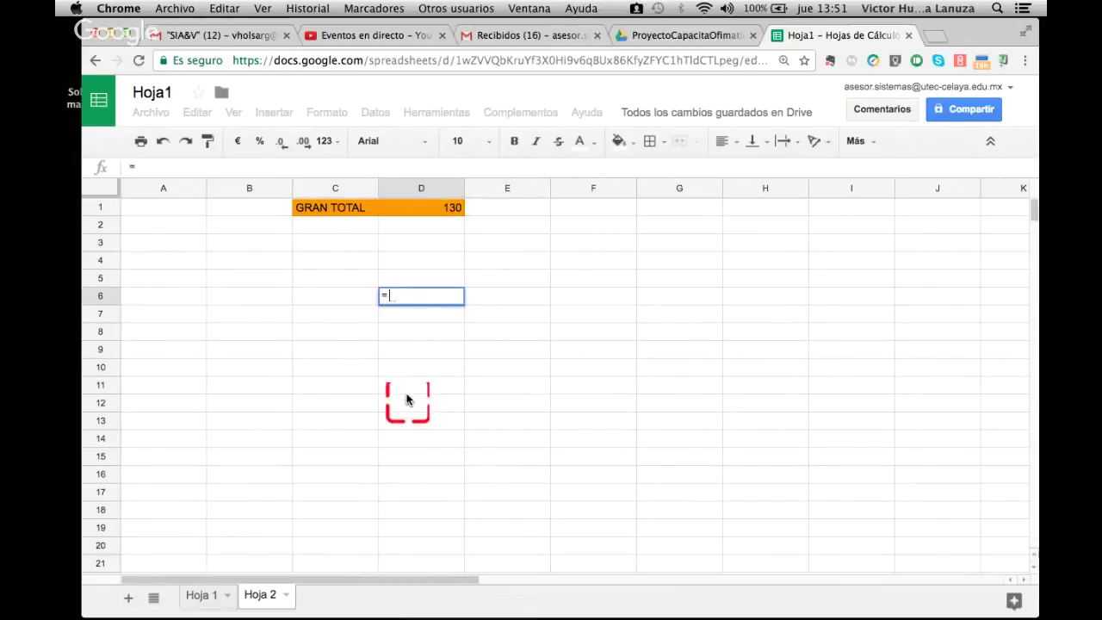
pyautogui.click(204, 595)
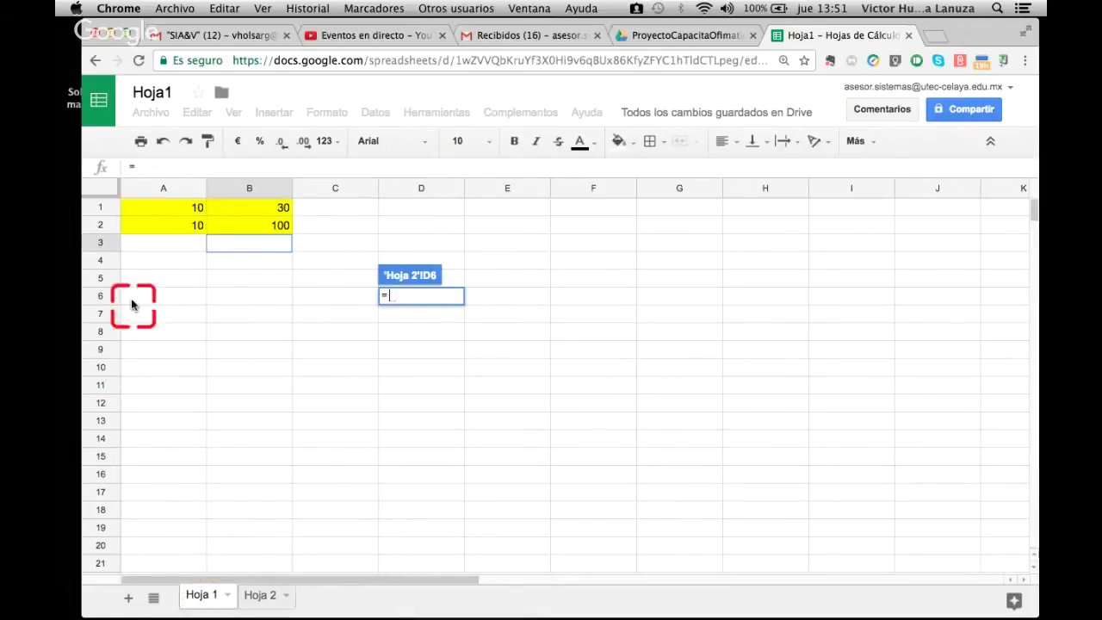
pyautogui.click(177, 213)
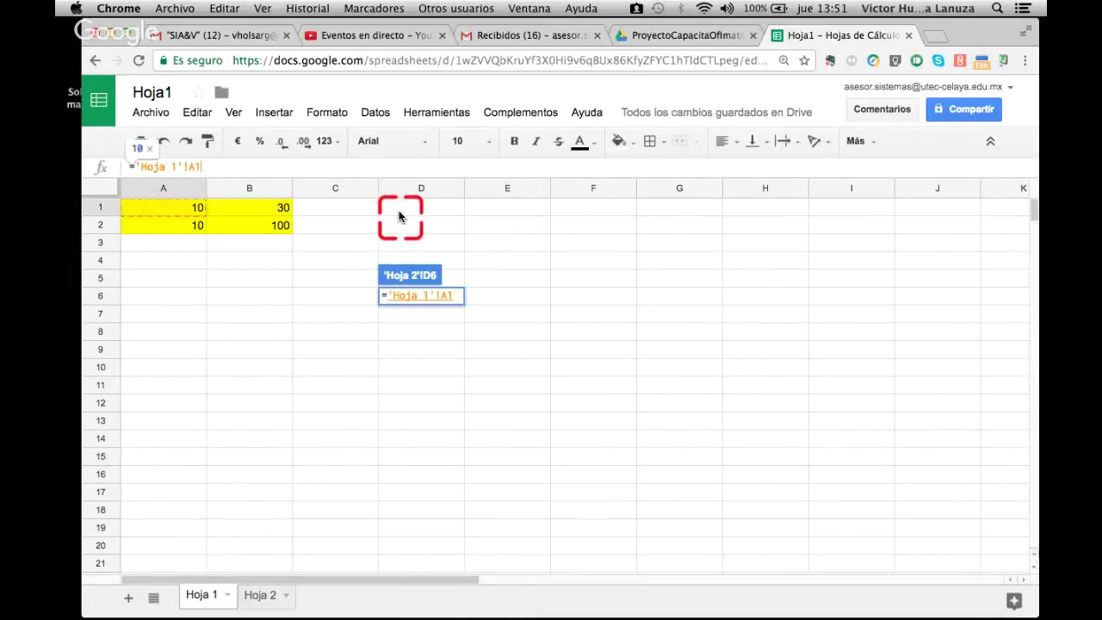
pyautogui.write('+')
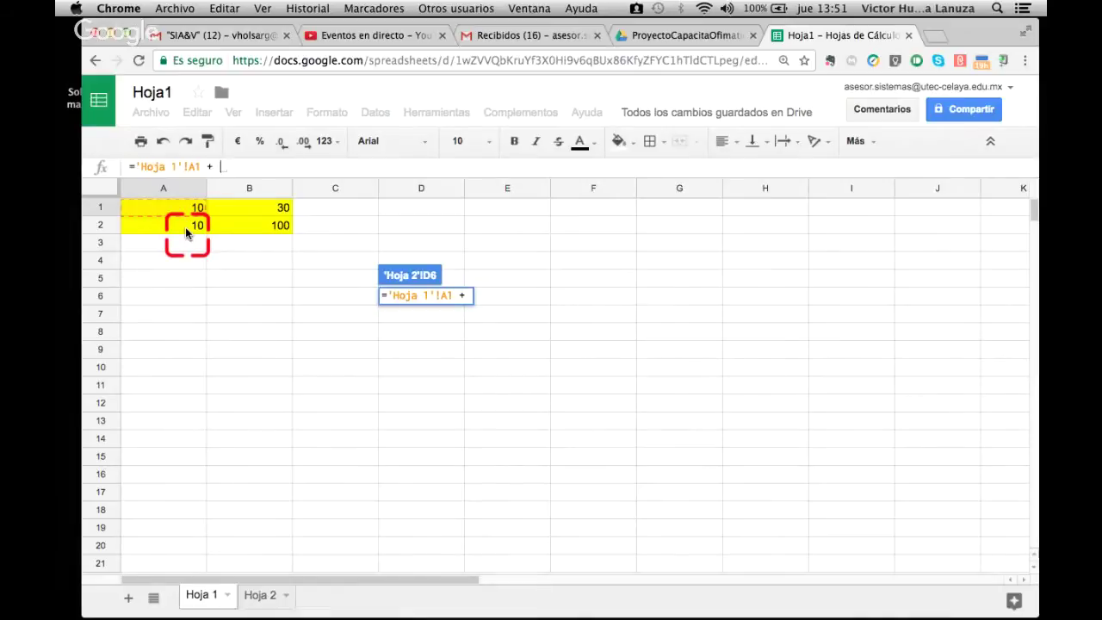
pyautogui.click(185, 227)
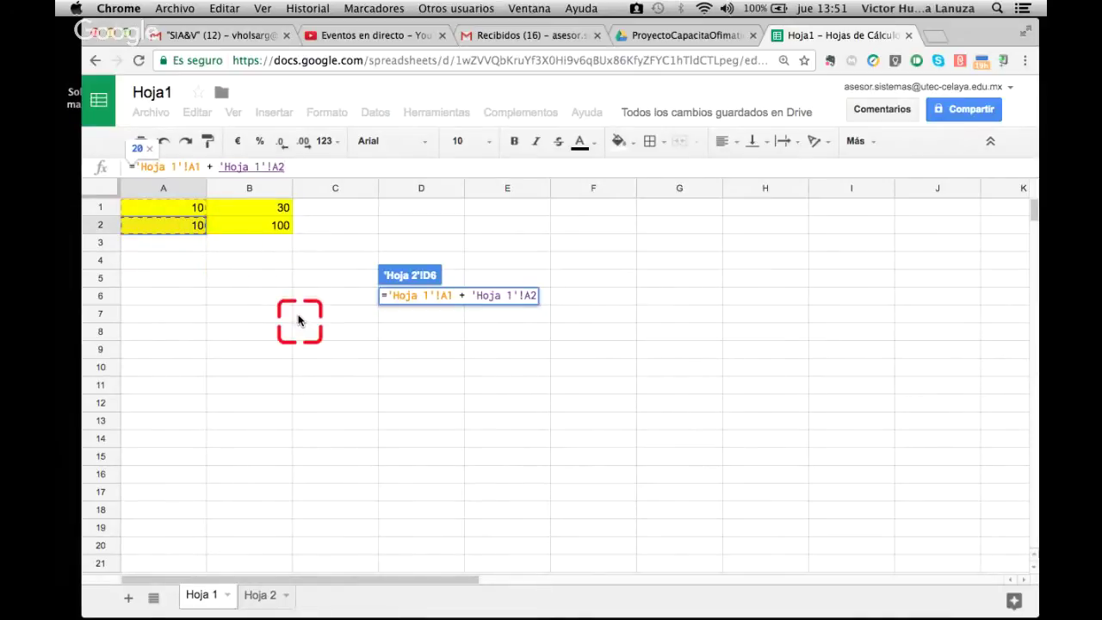
pyautogui.press('Return')
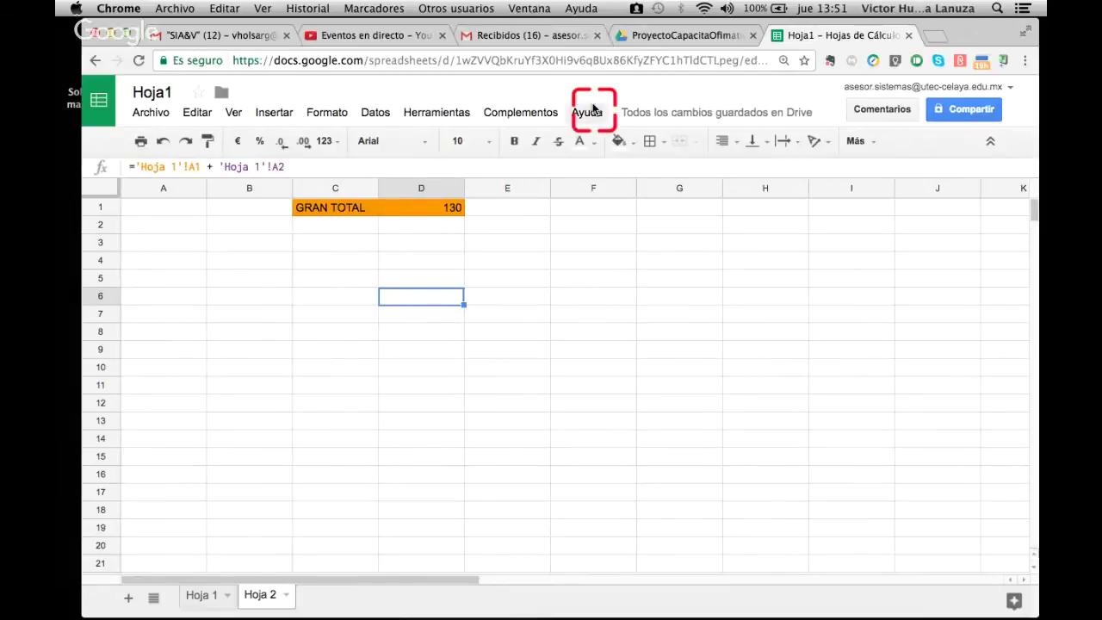
pyautogui.click(594, 140)
pyautogui.click(610, 170)
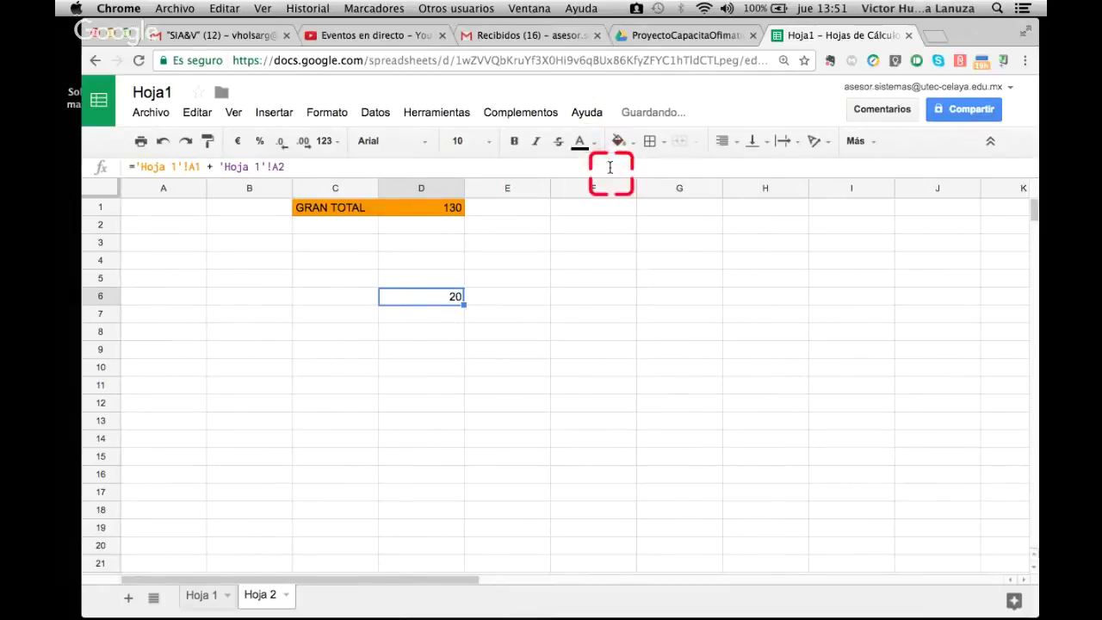
# Examine the two Hoja 1 cell references in the formula of cell D6 on Hoja 2.
pyautogui.click(442, 397)
pyautogui.click(438, 297)
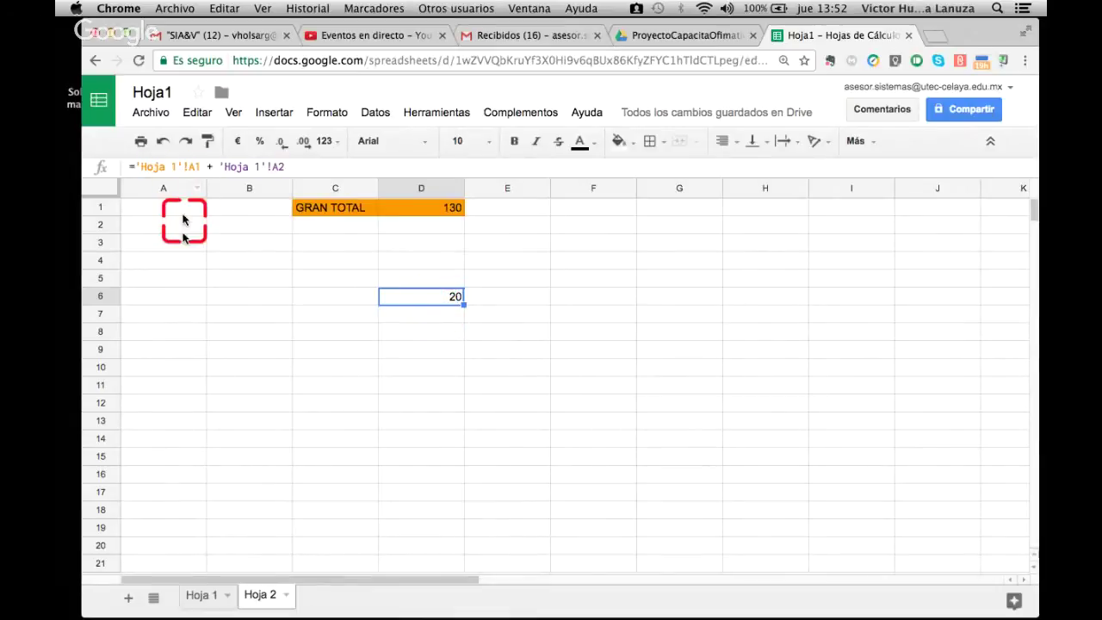
pyautogui.click(137, 166)
pyautogui.moveTo(137, 166); pyautogui.dragTo(196, 167)
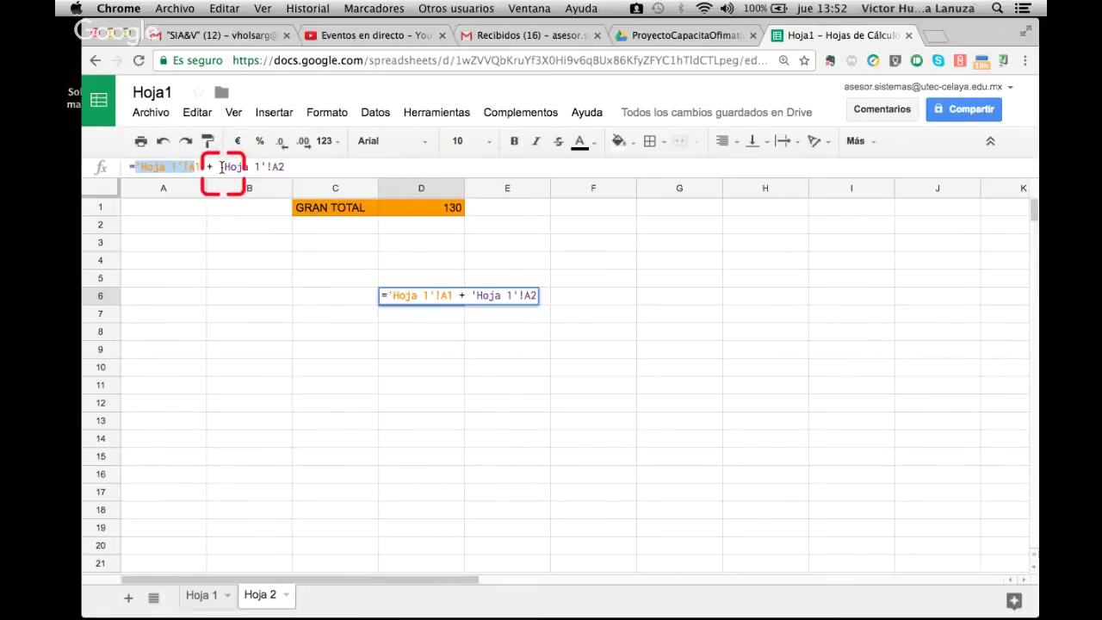
pyautogui.moveTo(222, 167); pyautogui.dragTo(288, 167)
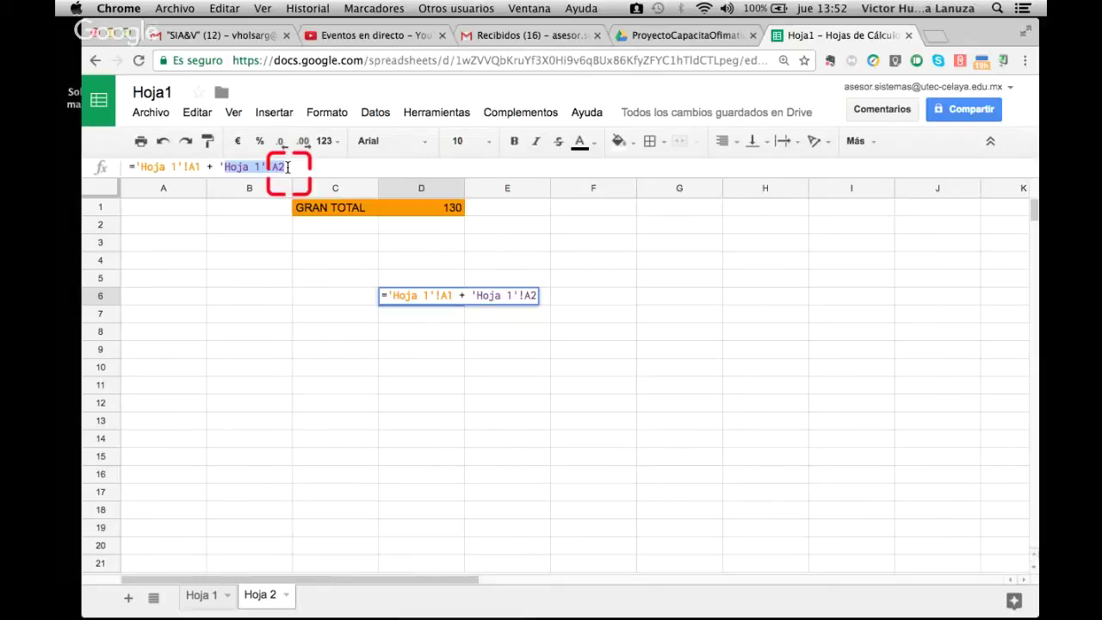
pyautogui.click(430, 402)
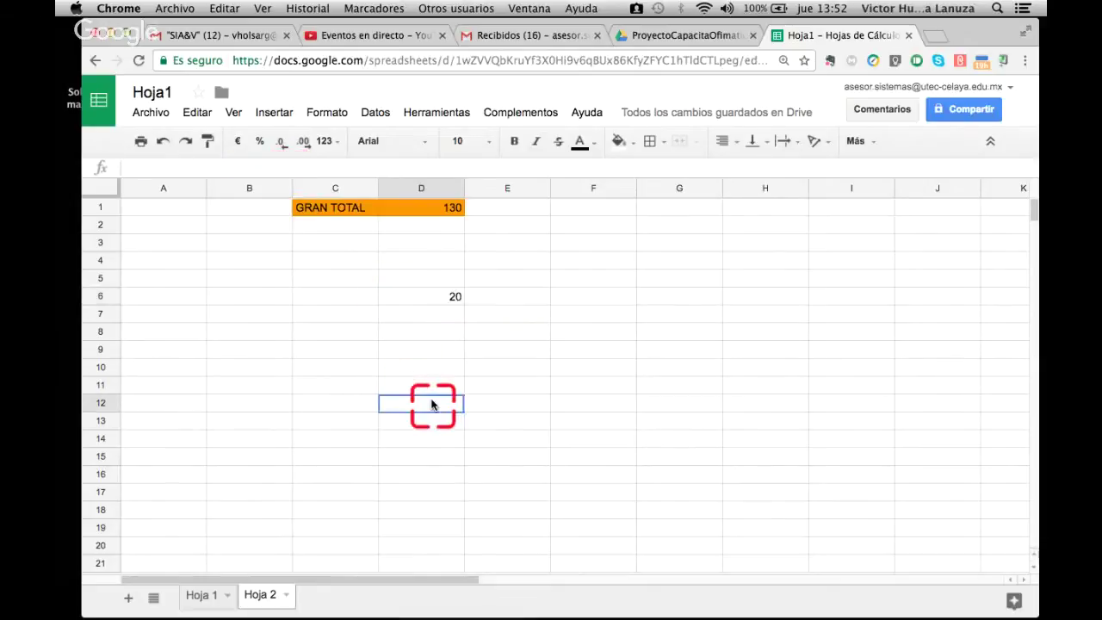
pyautogui.click(428, 299)
pyautogui.doubleClick(428, 298)
pyautogui.click(449, 384)
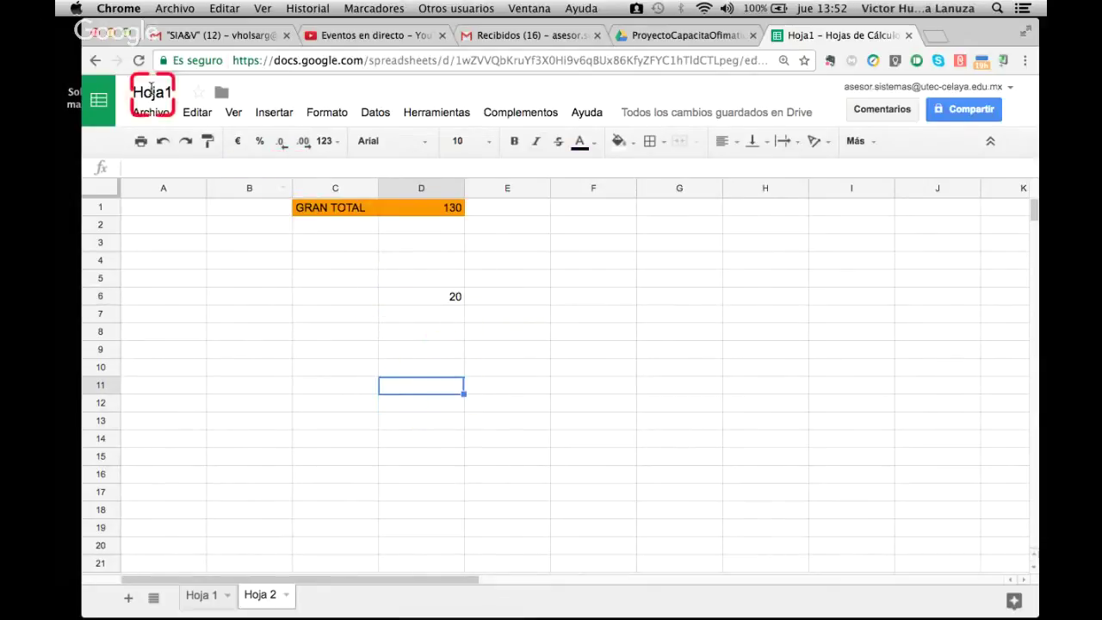
# Set cell A1 on Hoja 1 to 30 and check the sum in D6 on Hoja 2.
pyautogui.click(203, 594)
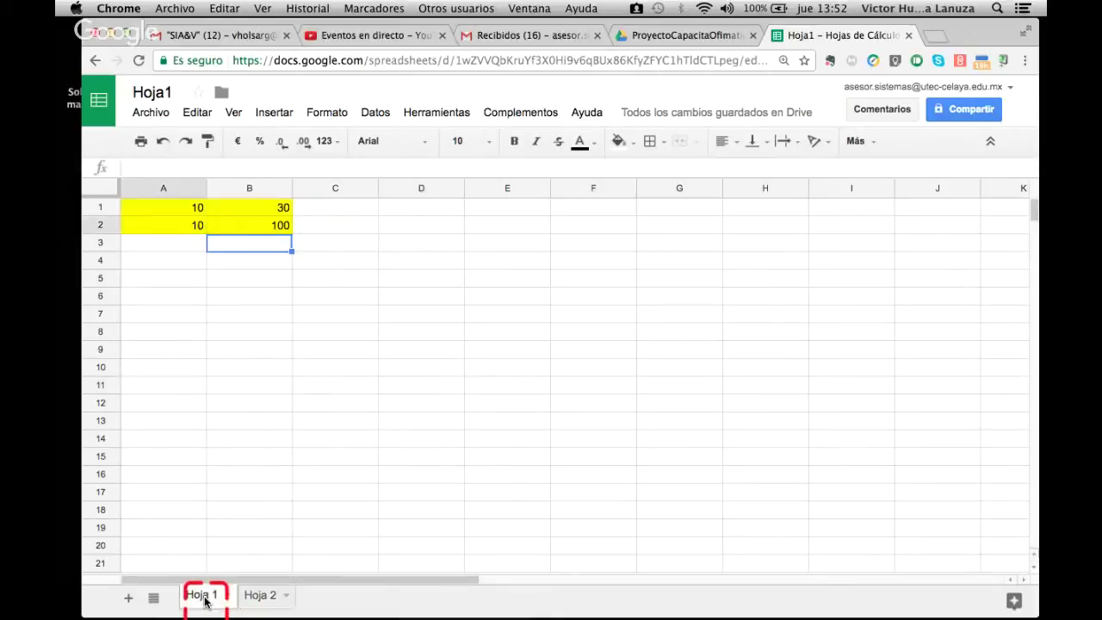
pyautogui.click(176, 209)
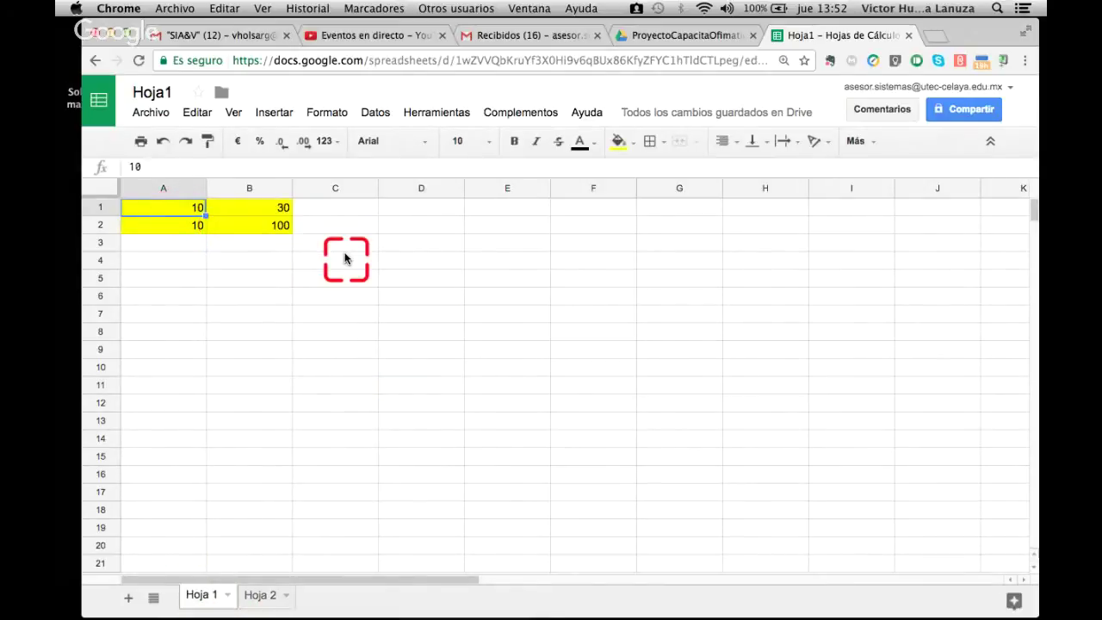
pyautogui.write('30')
pyautogui.press('Return')
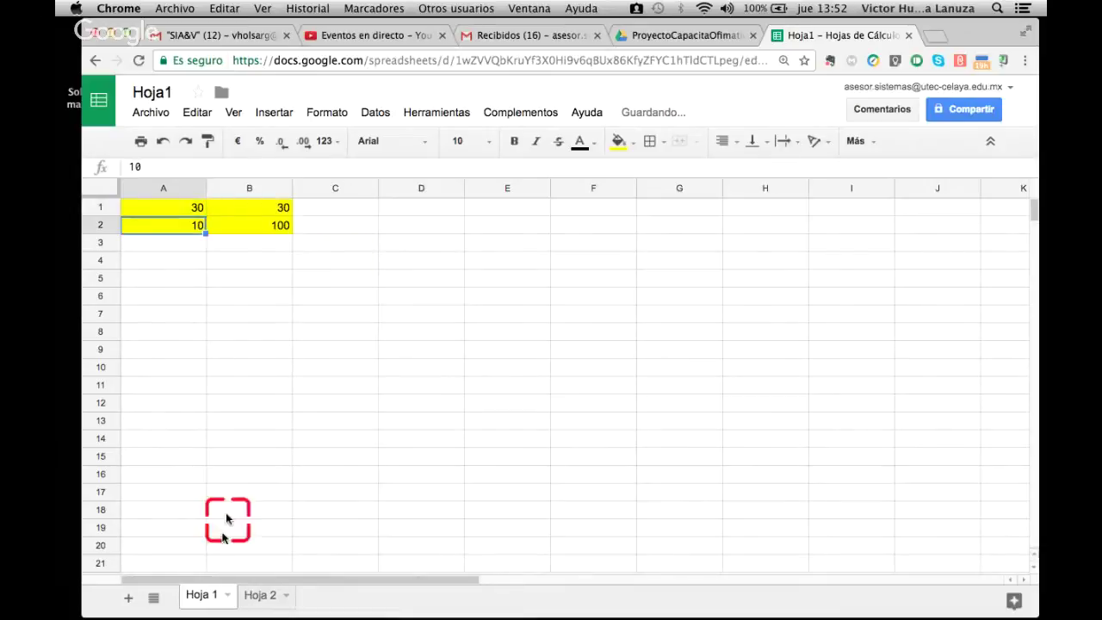
pyautogui.click(260, 594)
pyautogui.click(452, 295)
# Review the reference to Hoja 1 cell A1 within the D6 formula on Hoja 2.
pyautogui.click(202, 594)
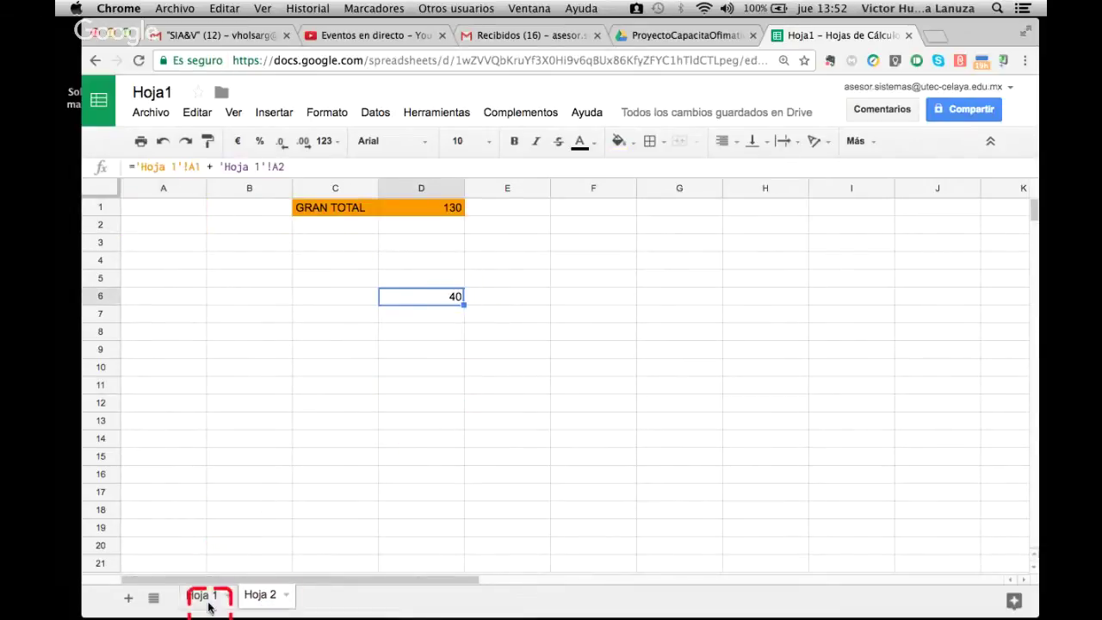
pyautogui.click(266, 596)
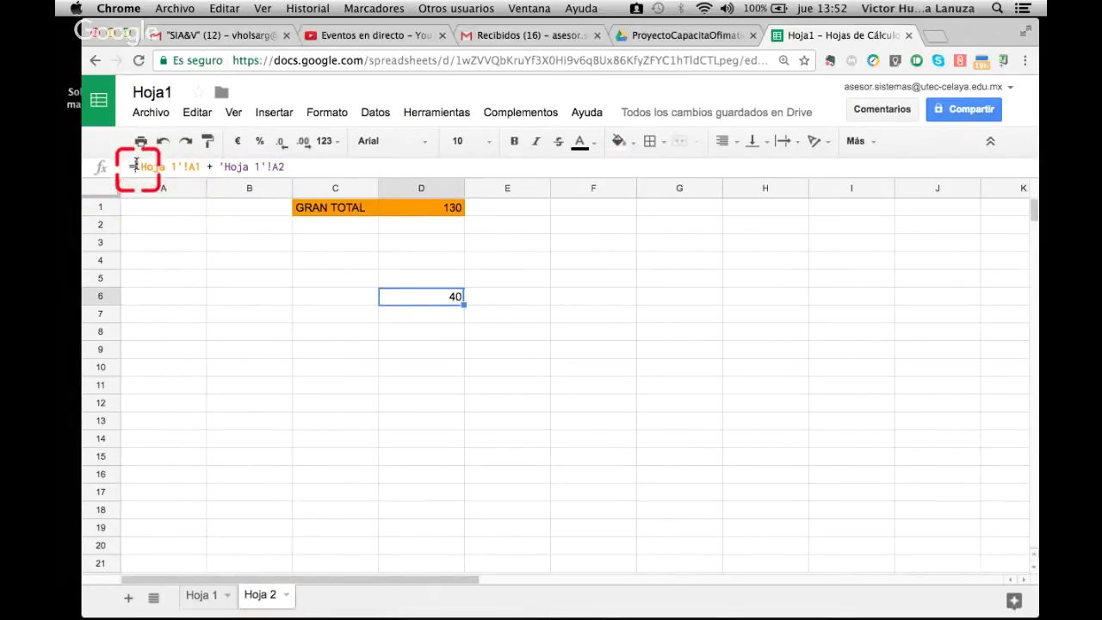
pyautogui.moveTo(143, 167); pyautogui.dragTo(201, 171)
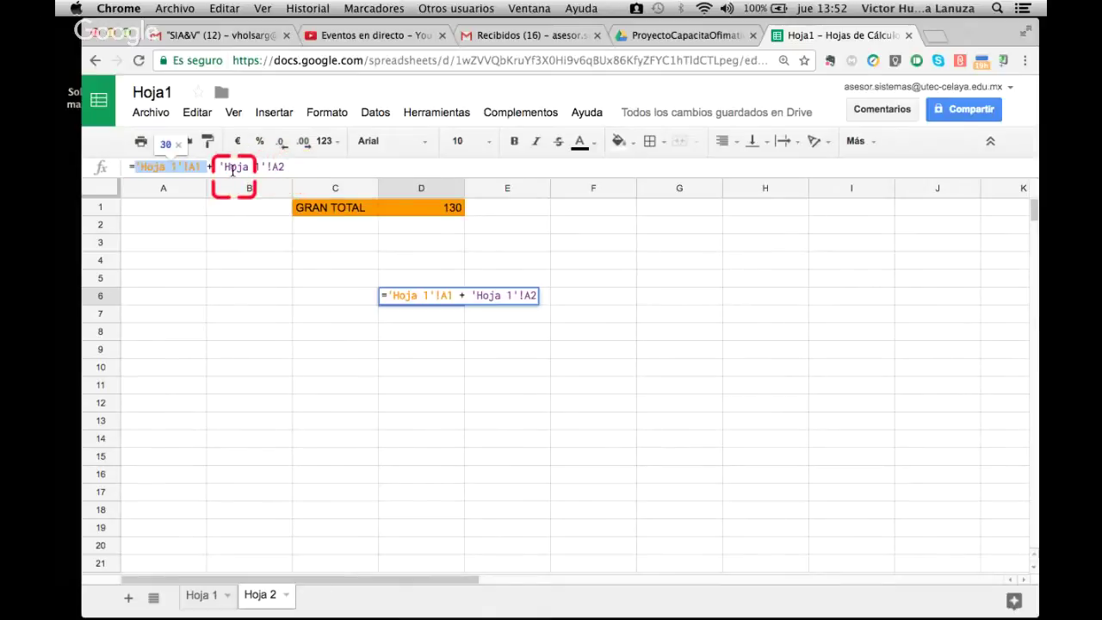
pyautogui.click(473, 350)
pyautogui.click(448, 298)
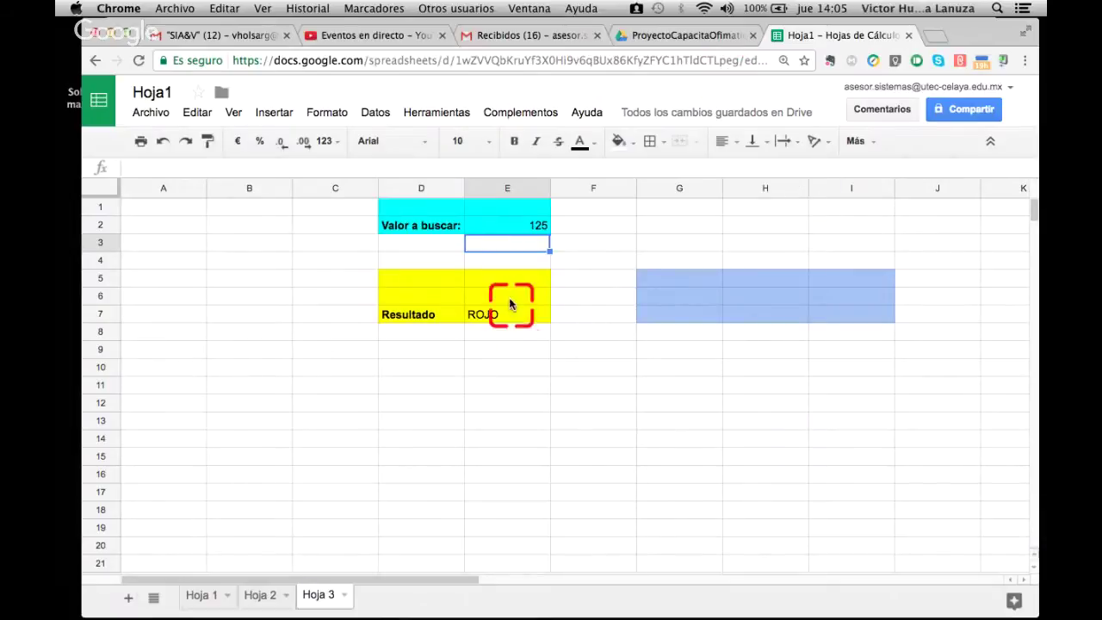
# Review the search value in cell E2 and the Resultado block below it on Hoja 3.
pyautogui.click(517, 345)
pyautogui.click(521, 224)
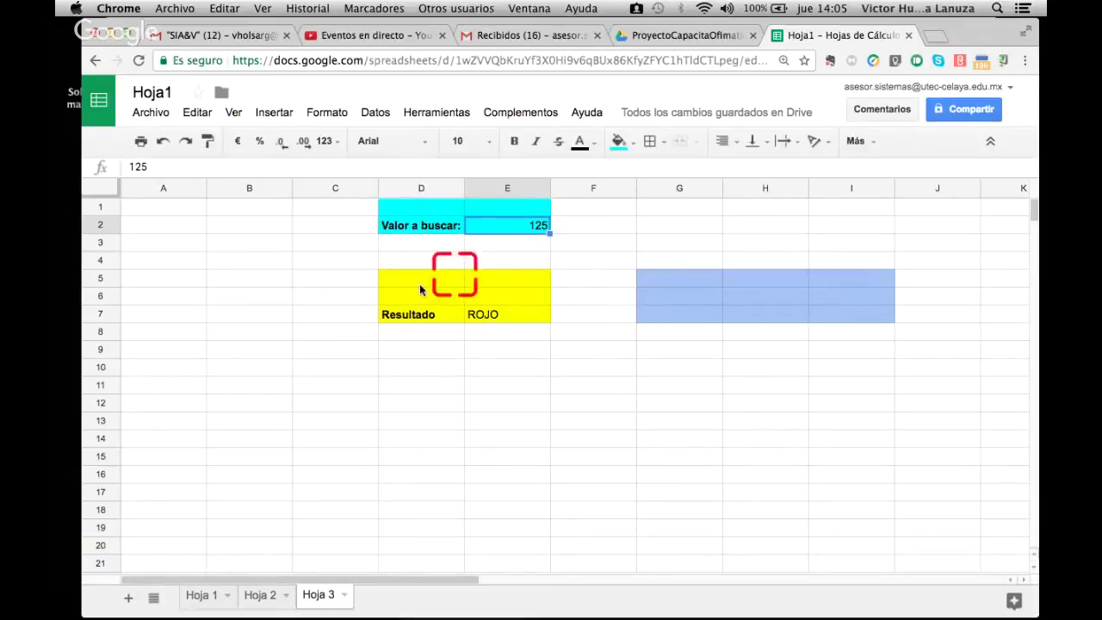
pyautogui.click(490, 387)
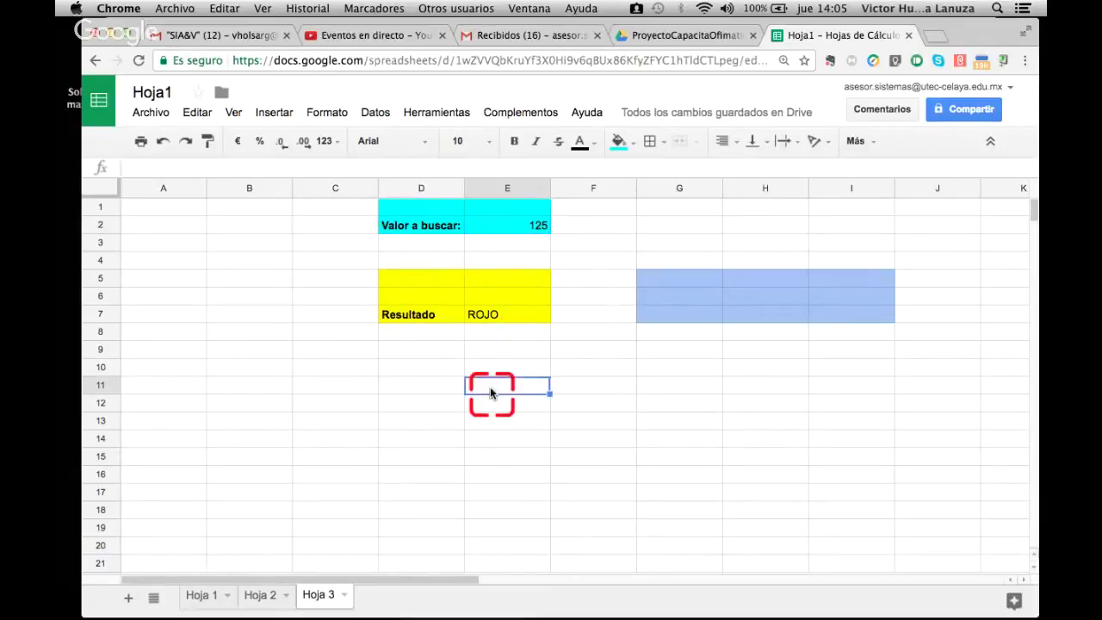
pyautogui.click(484, 334)
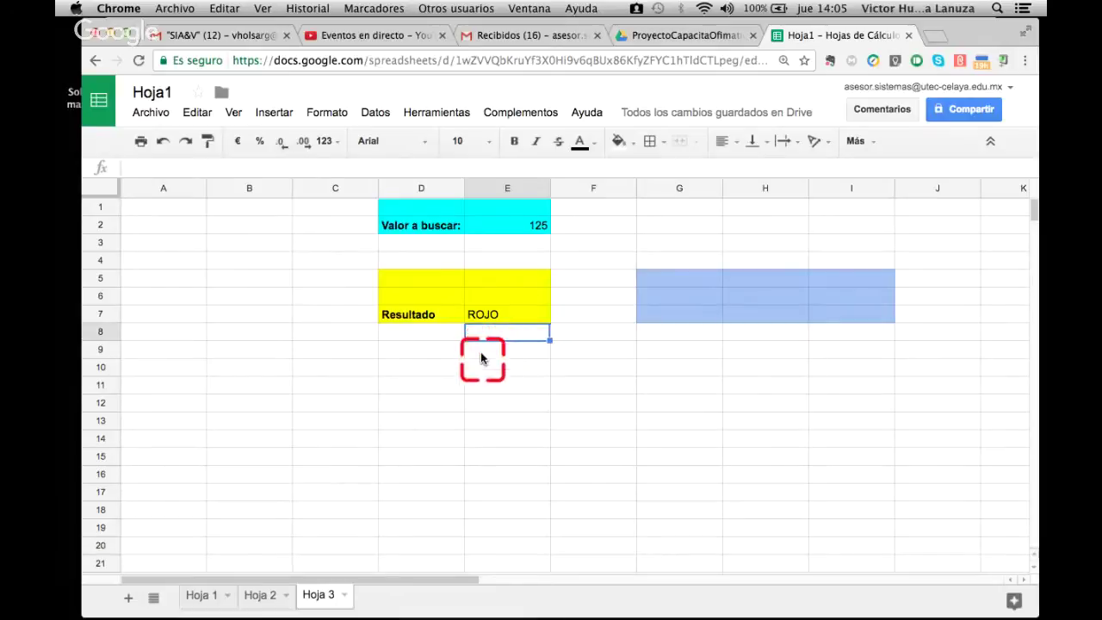
pyautogui.click(499, 218)
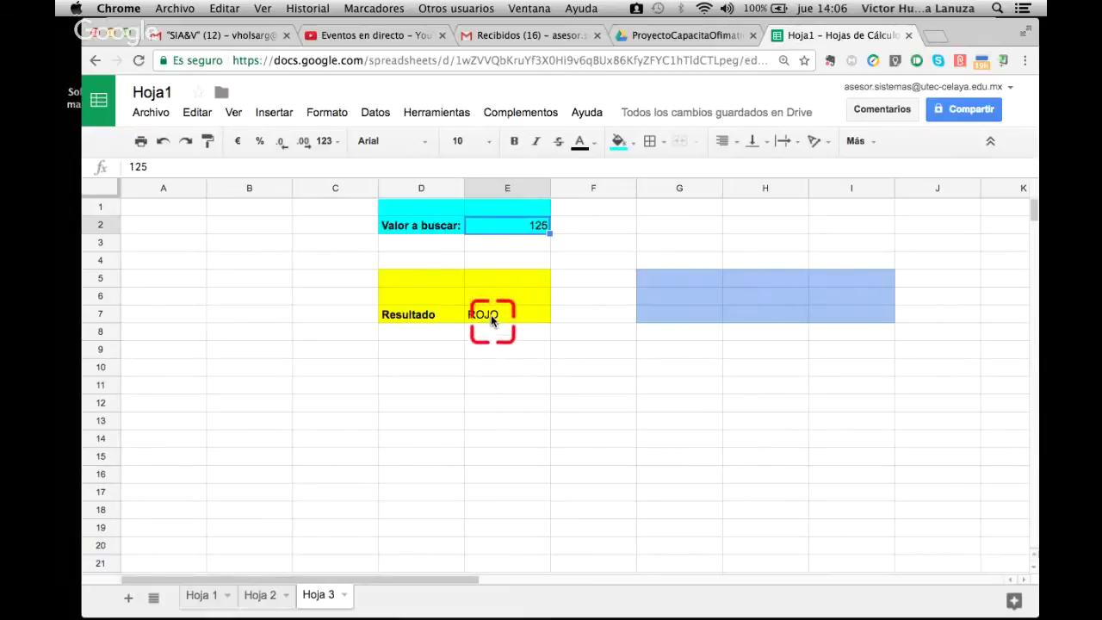
# Set the search value in cell E2 to 100 and check the lookup result in E7.
pyautogui.click(518, 369)
pyautogui.click(524, 226)
pyautogui.write('100')
pyautogui.press('Return')
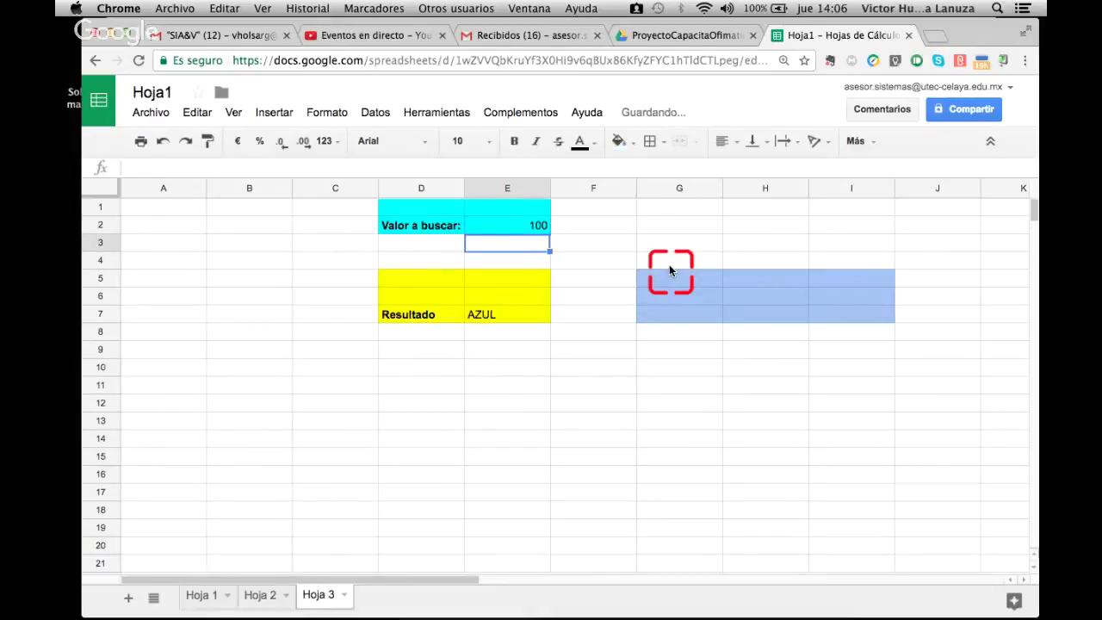
# Set the search value in cell E2 back to 125 and check the result.
pyautogui.click(526, 226)
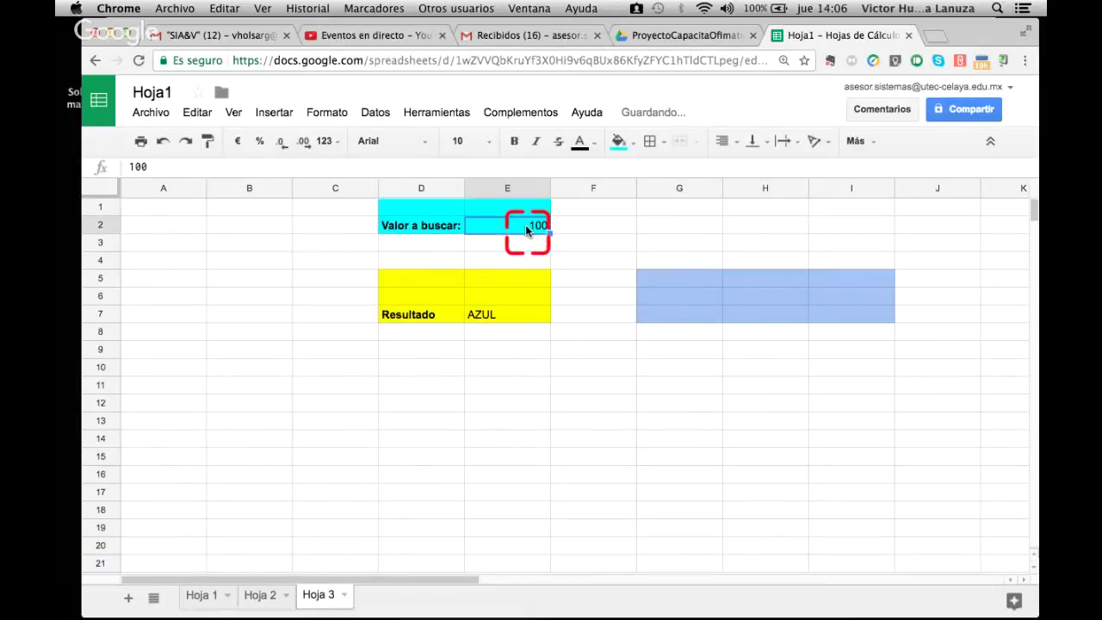
pyautogui.write('125')
pyautogui.press('Return')
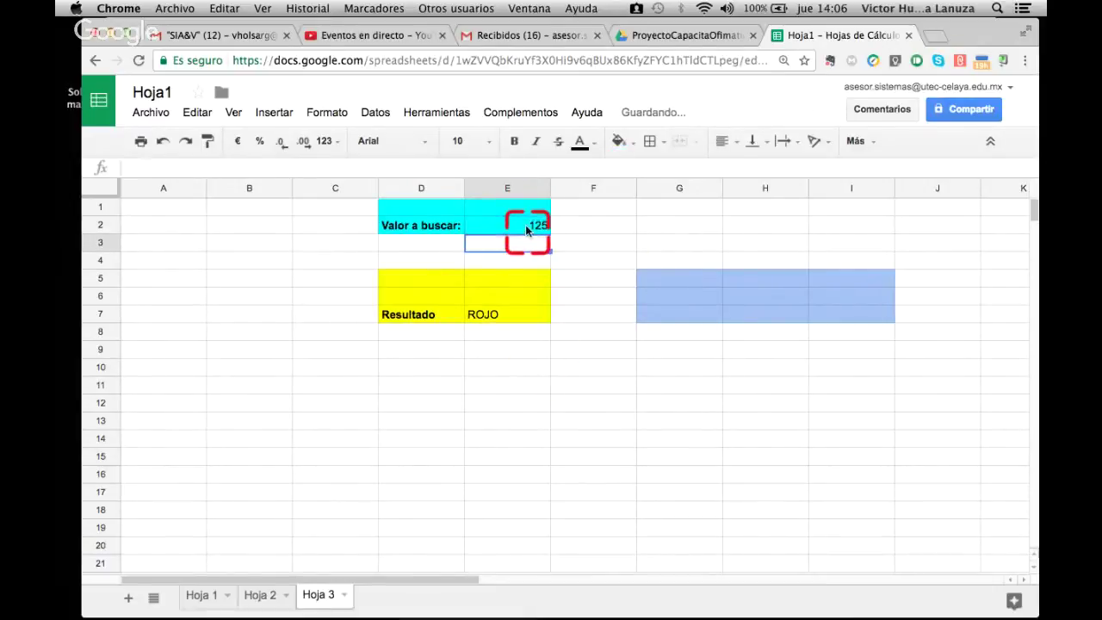
pyautogui.click(525, 356)
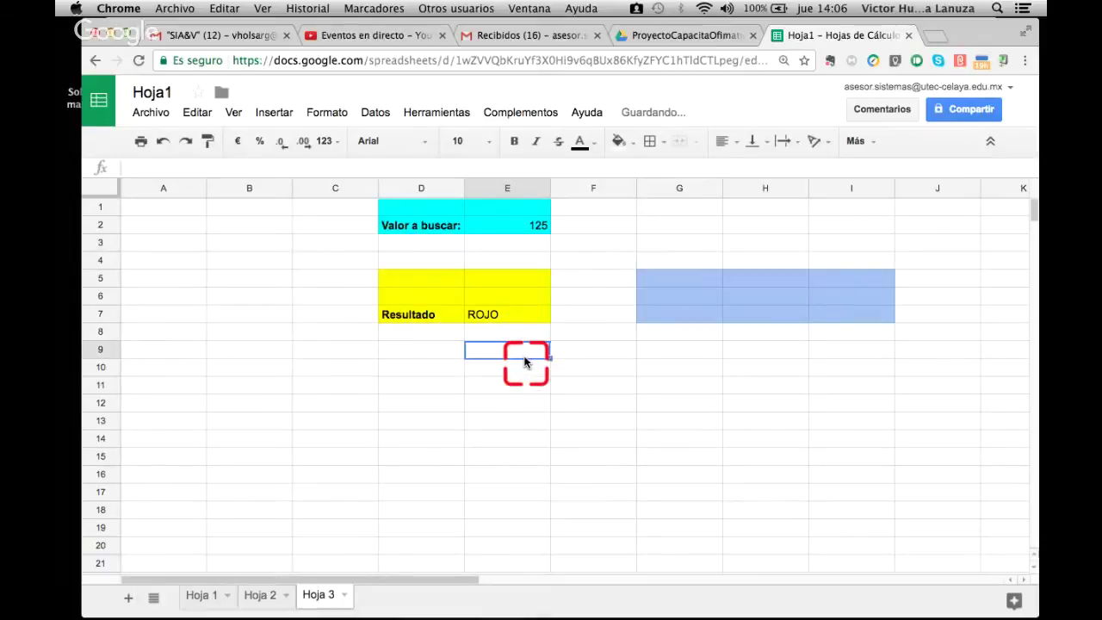
# Open the Hoja2 spreadsheet from the Drive project folder and view its table of numbers and colours.
pyautogui.click(521, 225)
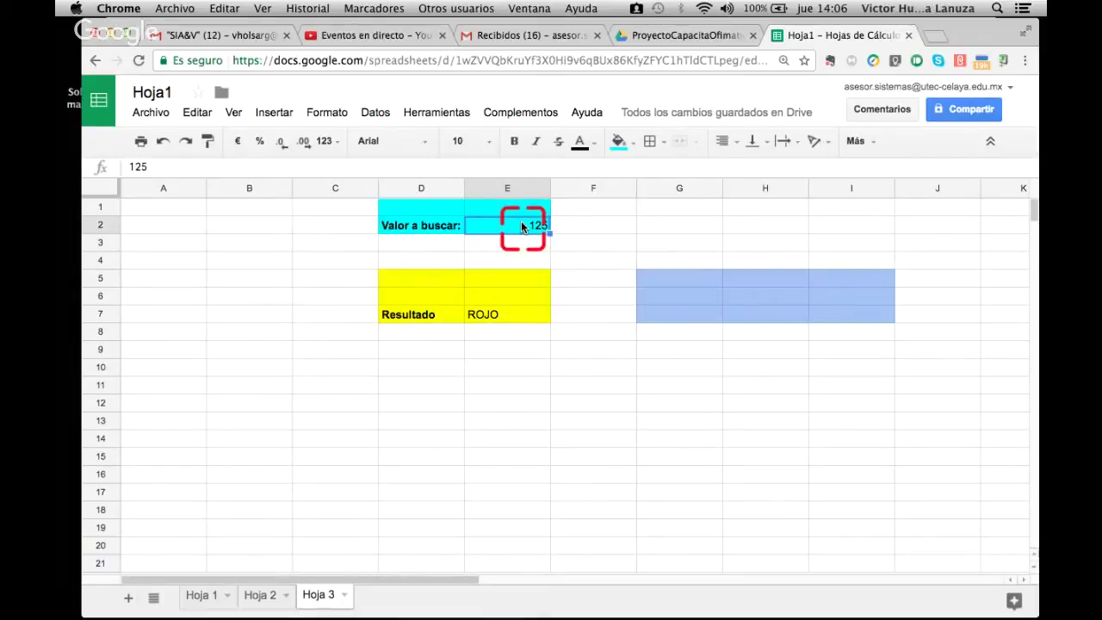
pyautogui.click(702, 39)
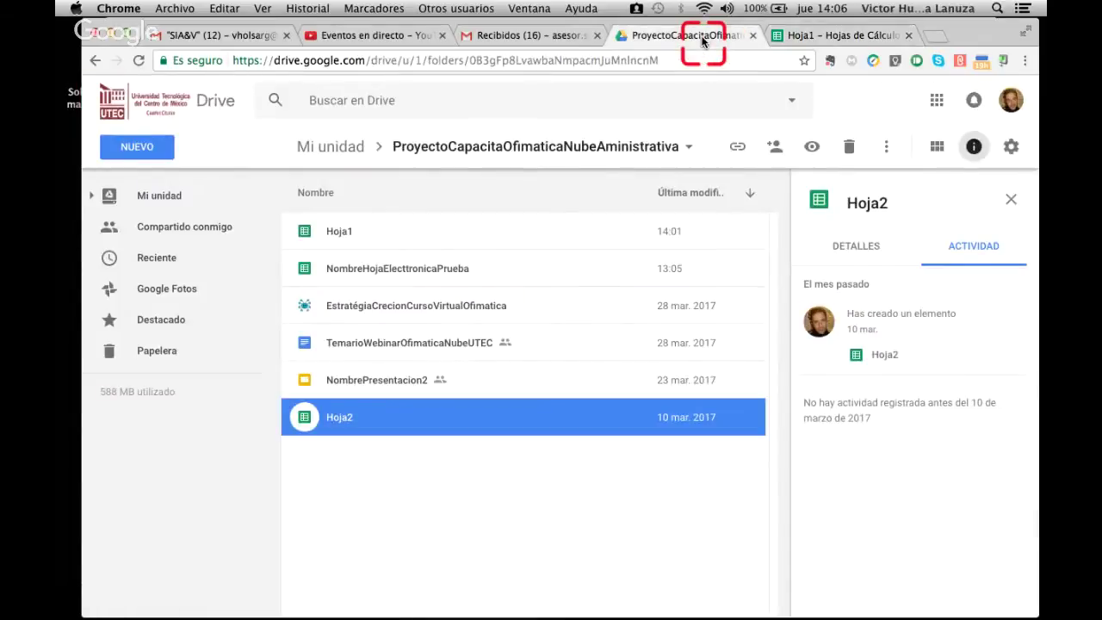
pyautogui.doubleClick(364, 413)
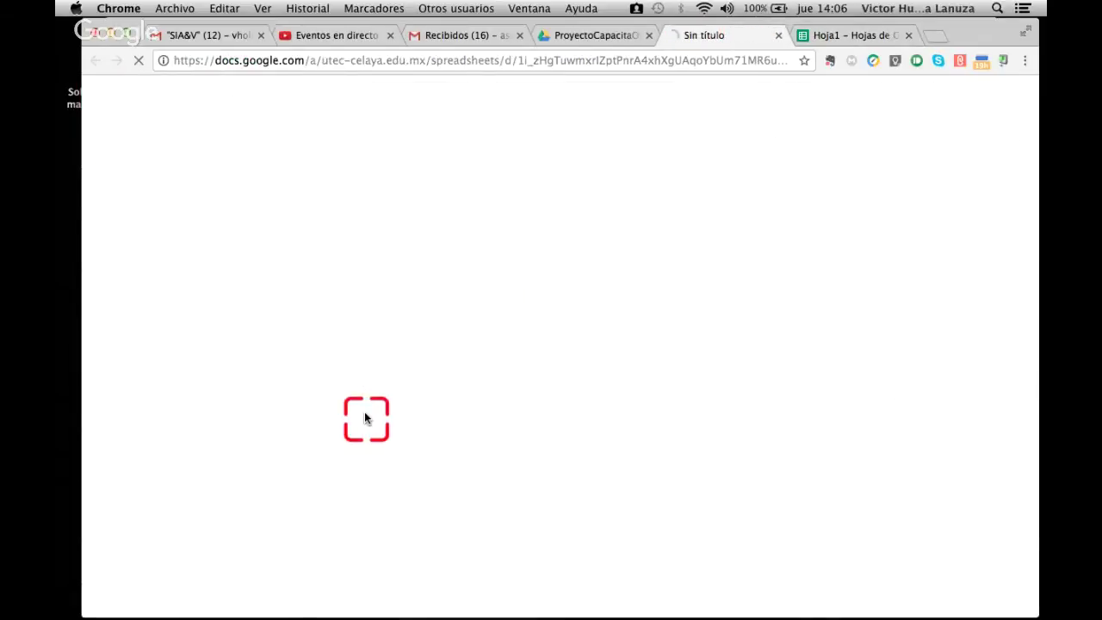
pyautogui.click(840, 33)
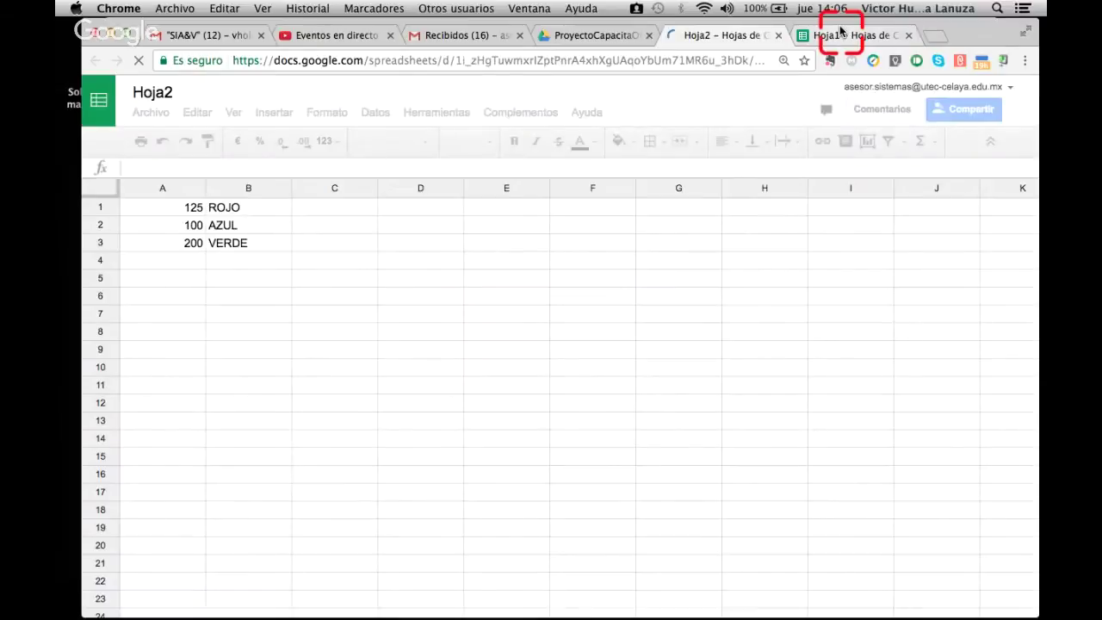
pyautogui.click(835, 43)
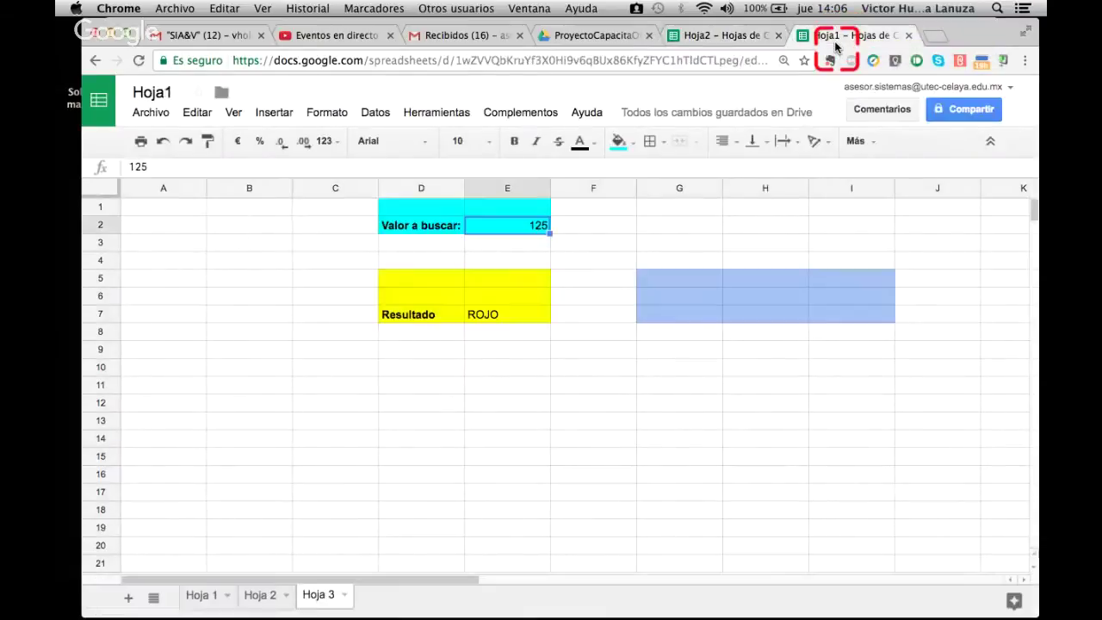
pyautogui.click(729, 38)
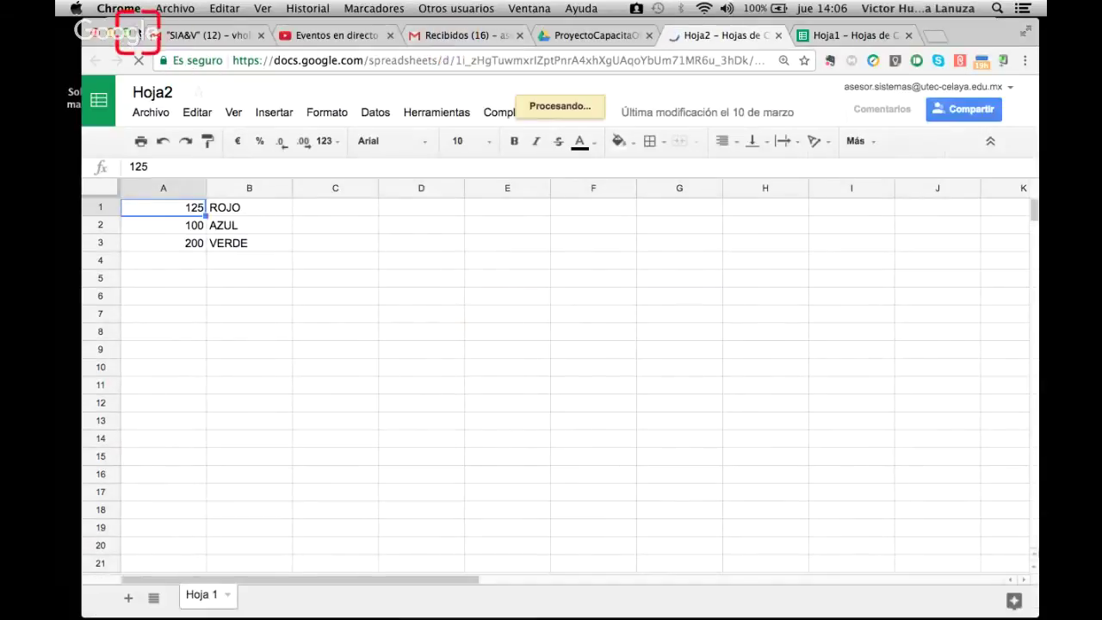
pyautogui.moveTo(141, 30); pyautogui.dragTo(120, 28)
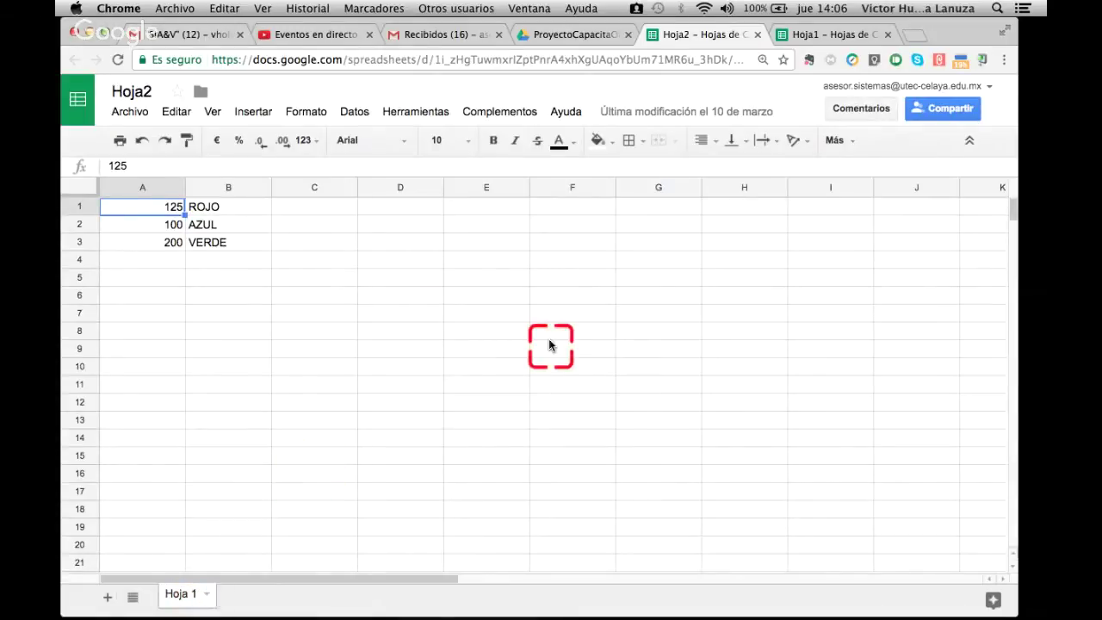
# Set the search value in the Hoja1 spreadsheet to 100 and compare the result with the Hoja2 table.
pyautogui.click(800, 33)
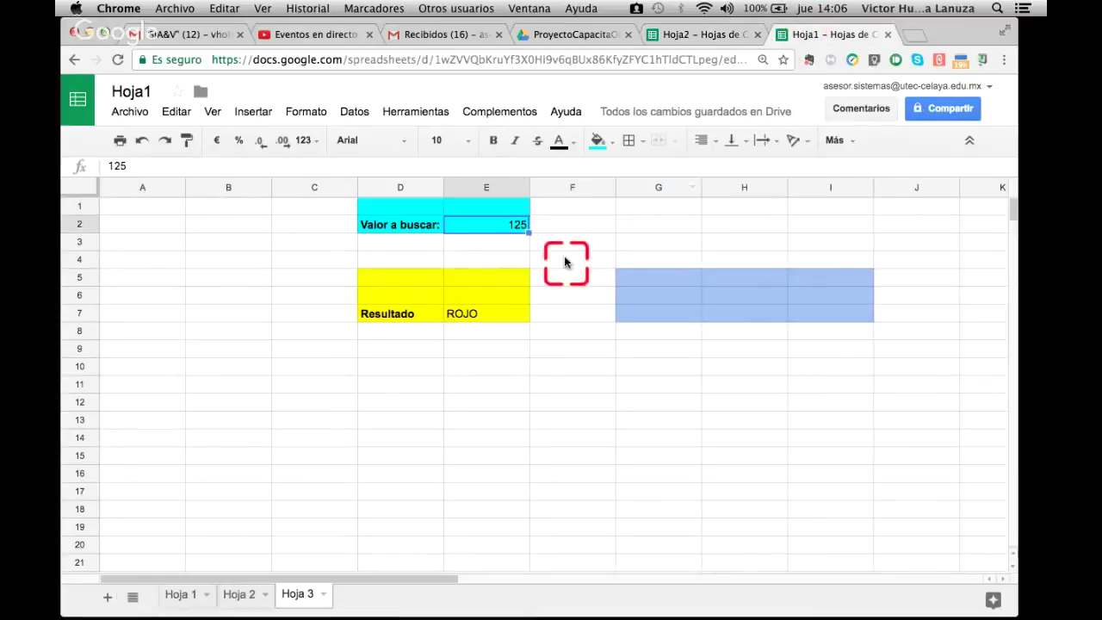
pyautogui.write('100')
pyautogui.press('Return')
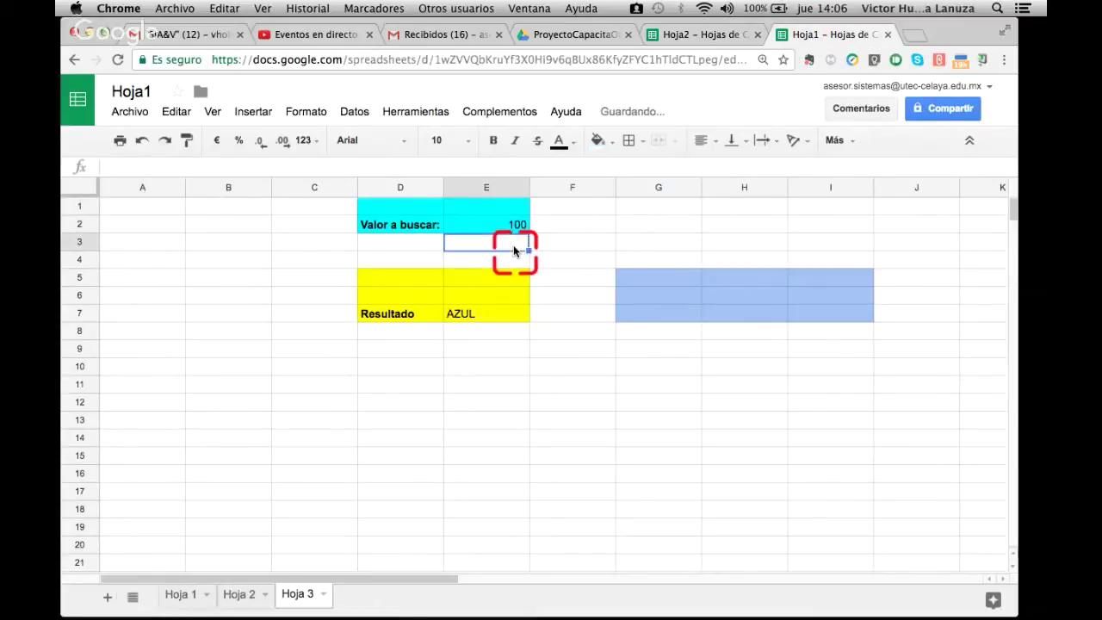
pyautogui.click(723, 33)
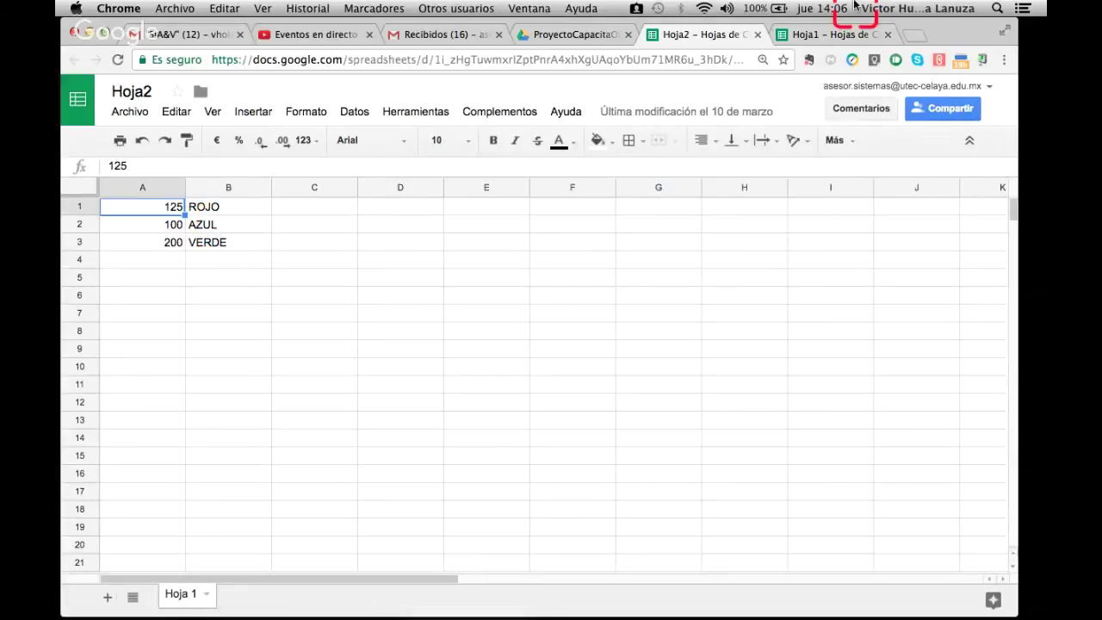
# Set the search value in cell E2 of the Hoja1 spreadsheet to 200 and check the result.
pyautogui.click(809, 36)
pyautogui.click(504, 225)
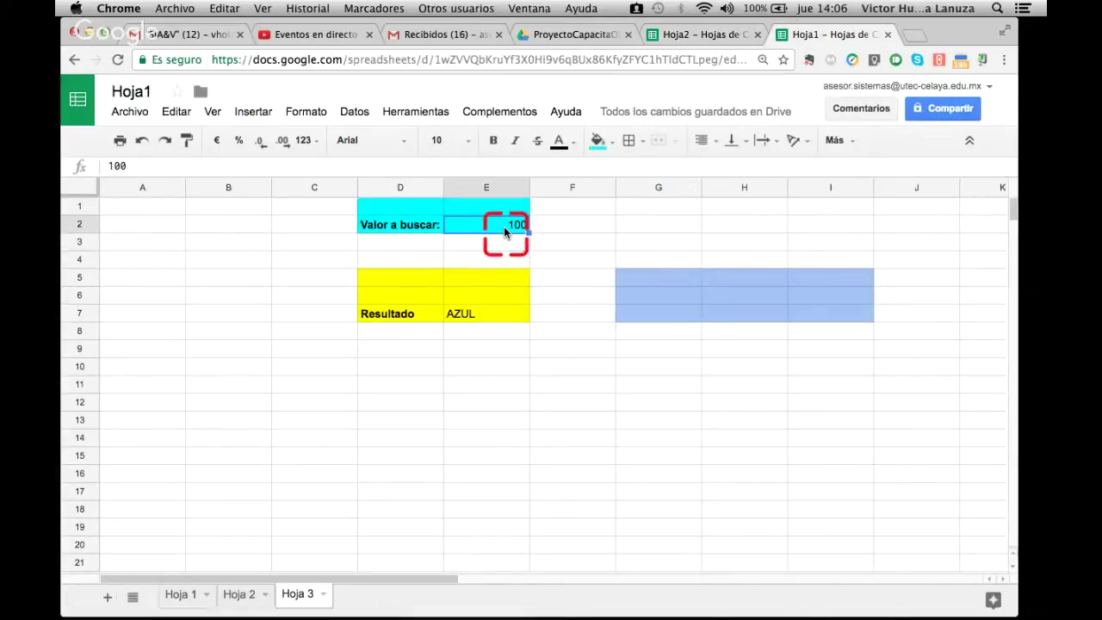
pyautogui.write('200')
pyautogui.press('Return')
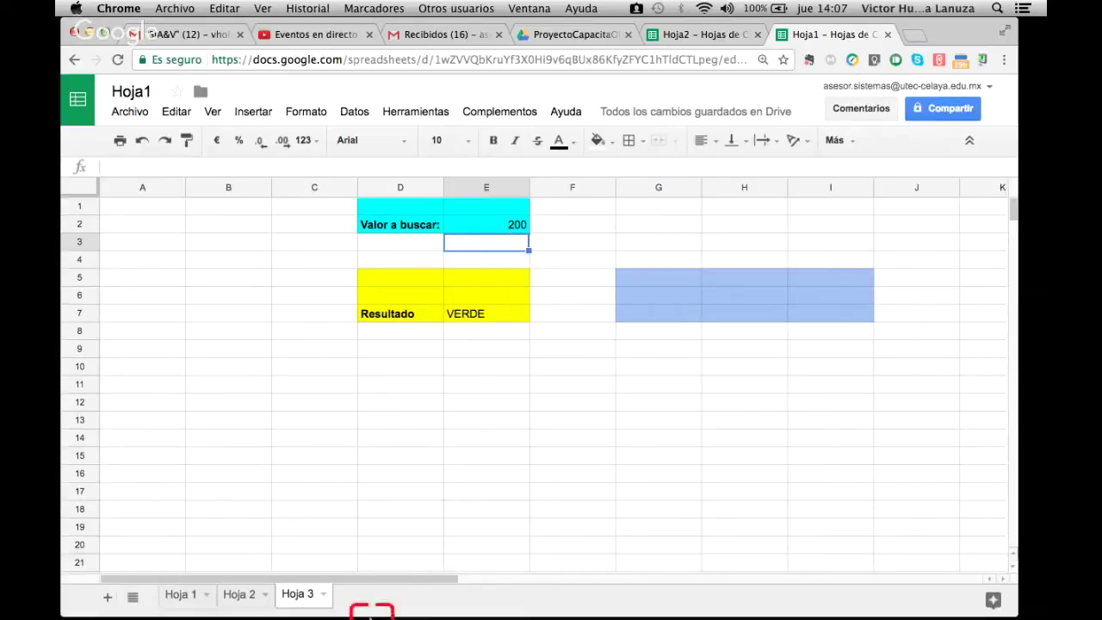
pyautogui.click(508, 474)
# Set the search value in cell E2 to 100 and check the result against the source table in the Hoja2 spreadsheet.
pyautogui.click(495, 226)
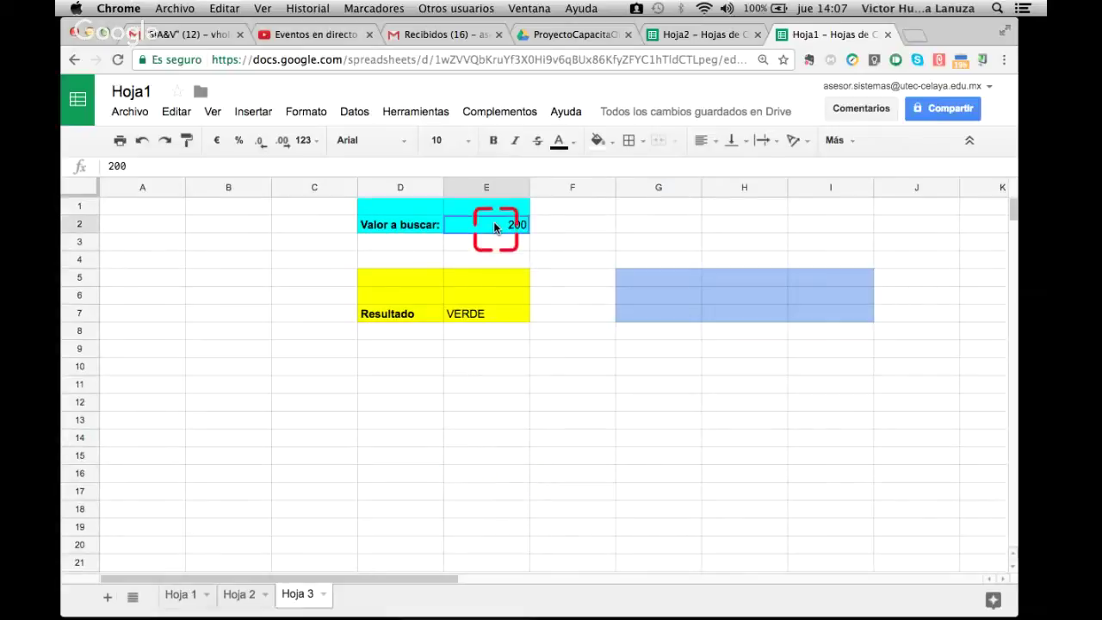
pyautogui.write('100')
pyautogui.press('Return')
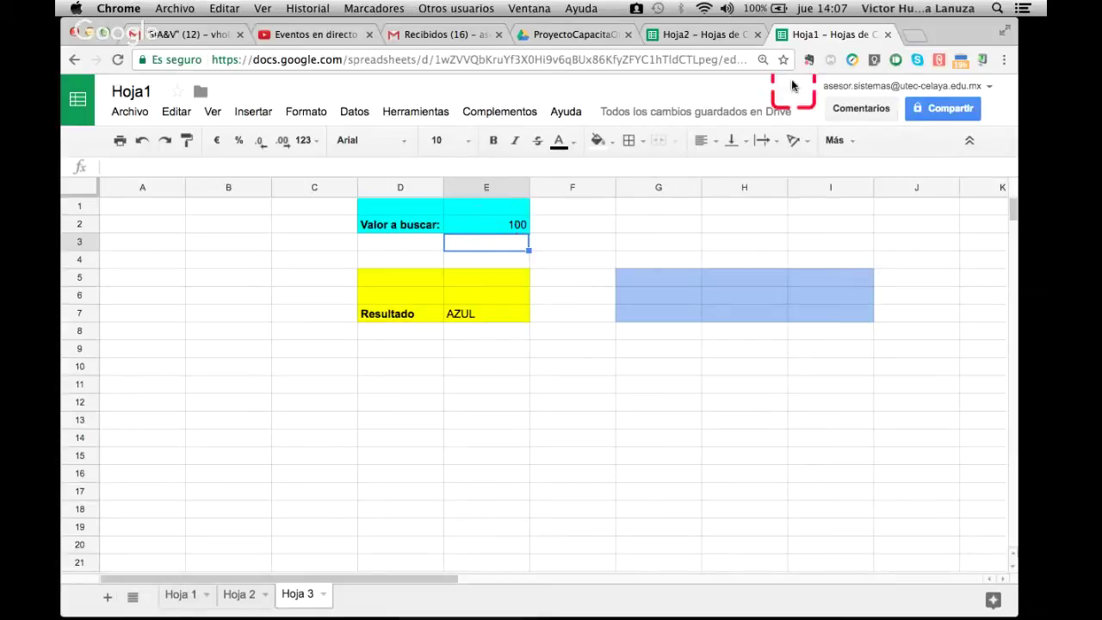
pyautogui.click(701, 36)
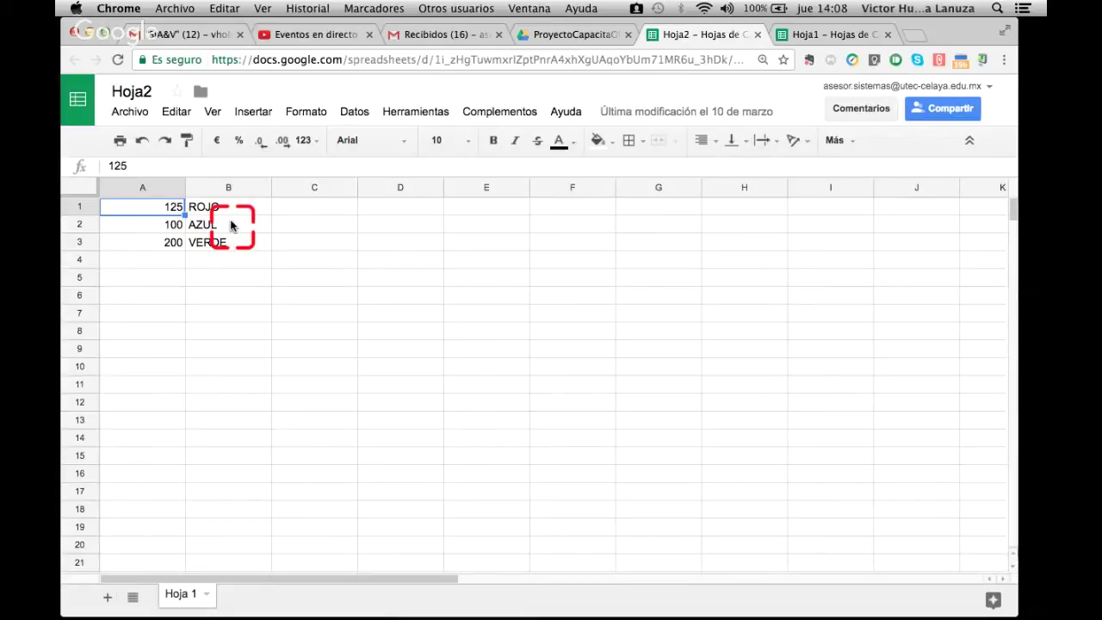
pyautogui.click(820, 36)
# Examine the BUSCARV and IMPORTRANGE formula in result cell E7 and its function help, leaving the formula as is.
pyautogui.click(492, 402)
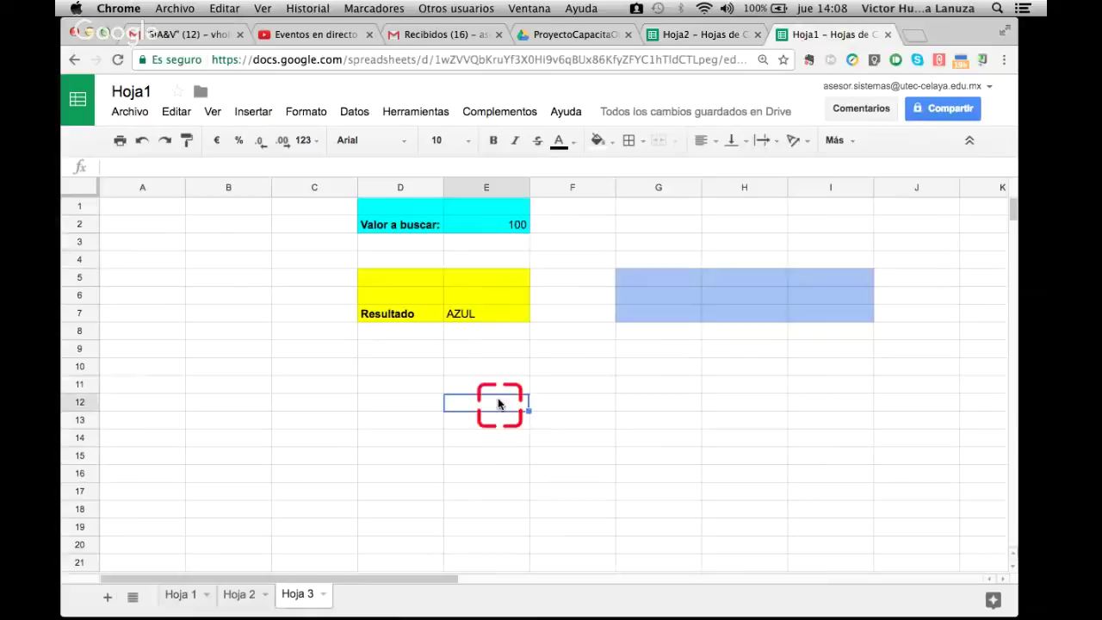
pyautogui.click(629, 405)
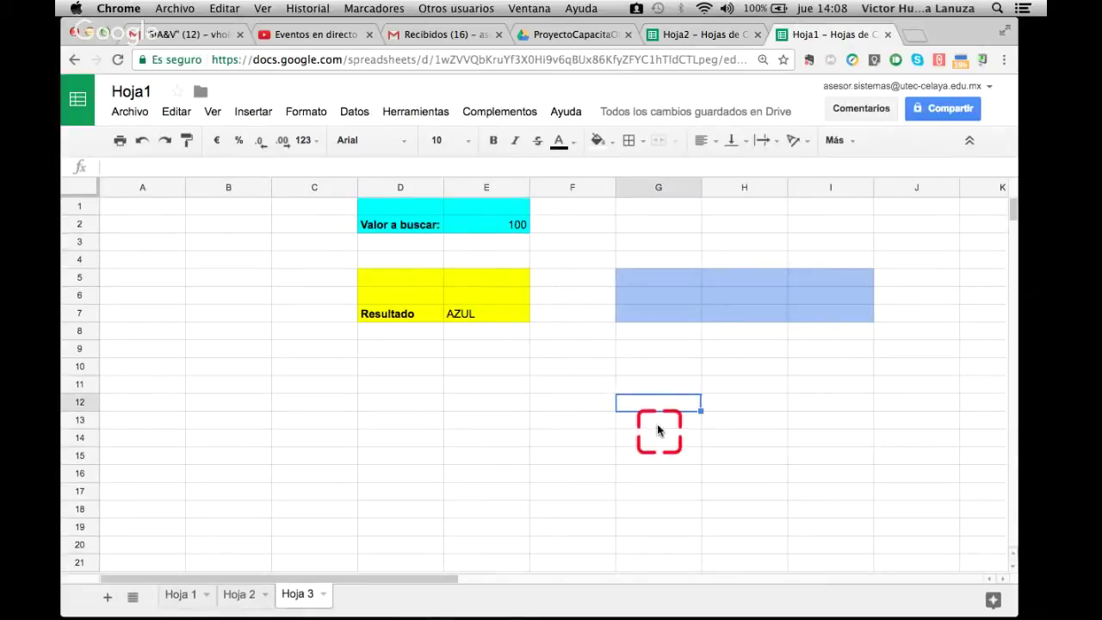
pyautogui.click(657, 423)
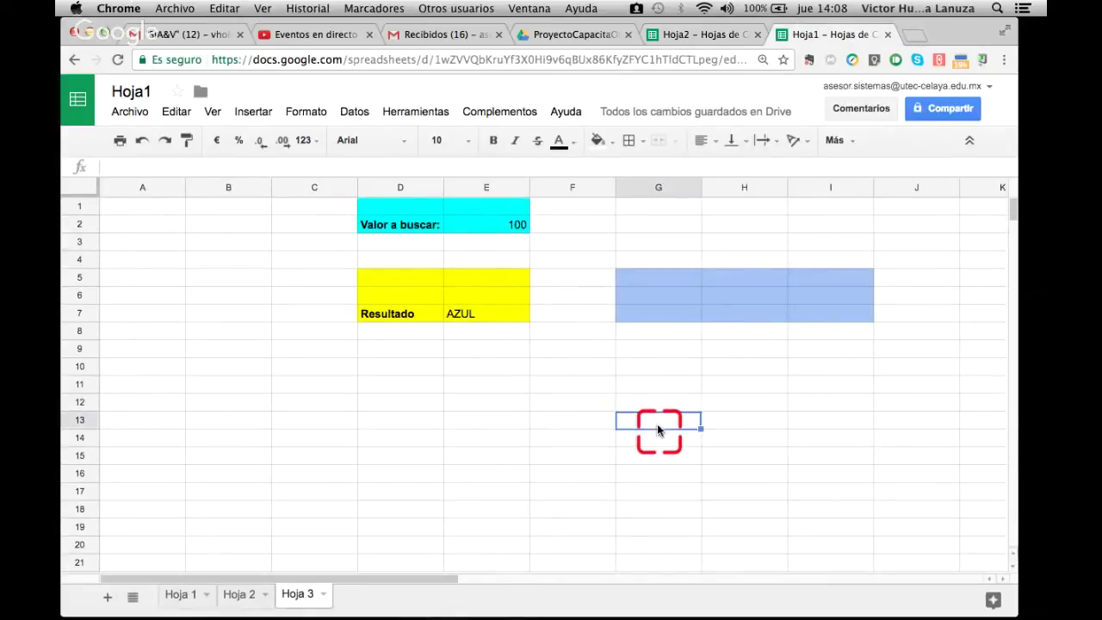
pyautogui.click(738, 276)
pyautogui.click(458, 315)
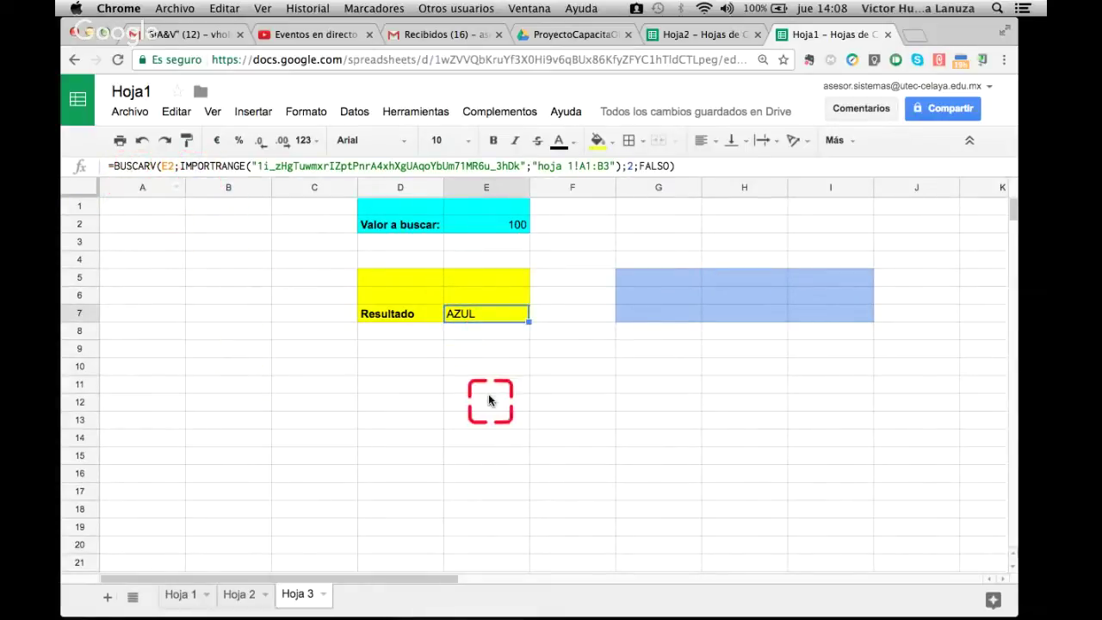
pyautogui.click(136, 164)
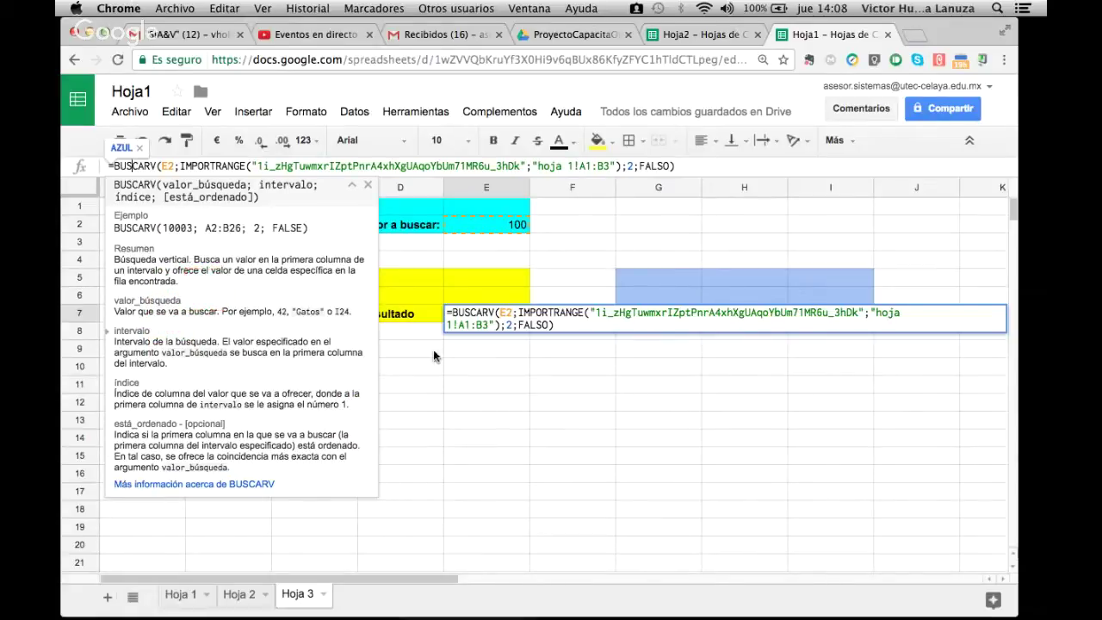
pyautogui.press('Escape')
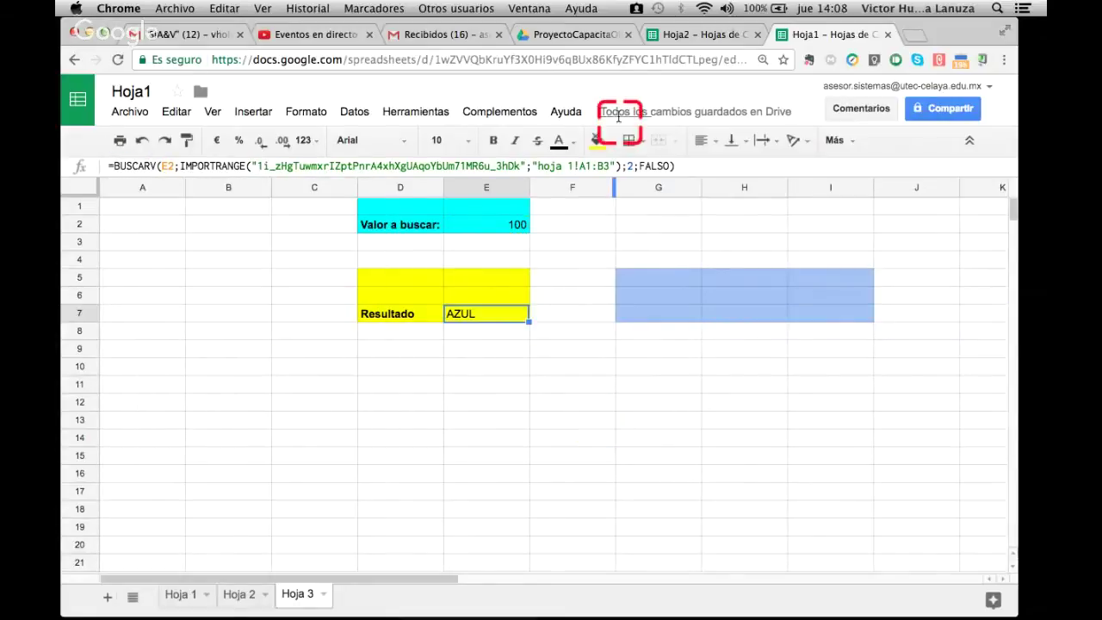
# Select the source range A1:B3 in the Hoja2 spreadsheet and compare it with the search value in cell E2 of the Hoja1 spreadsheet.
pyautogui.click(691, 35)
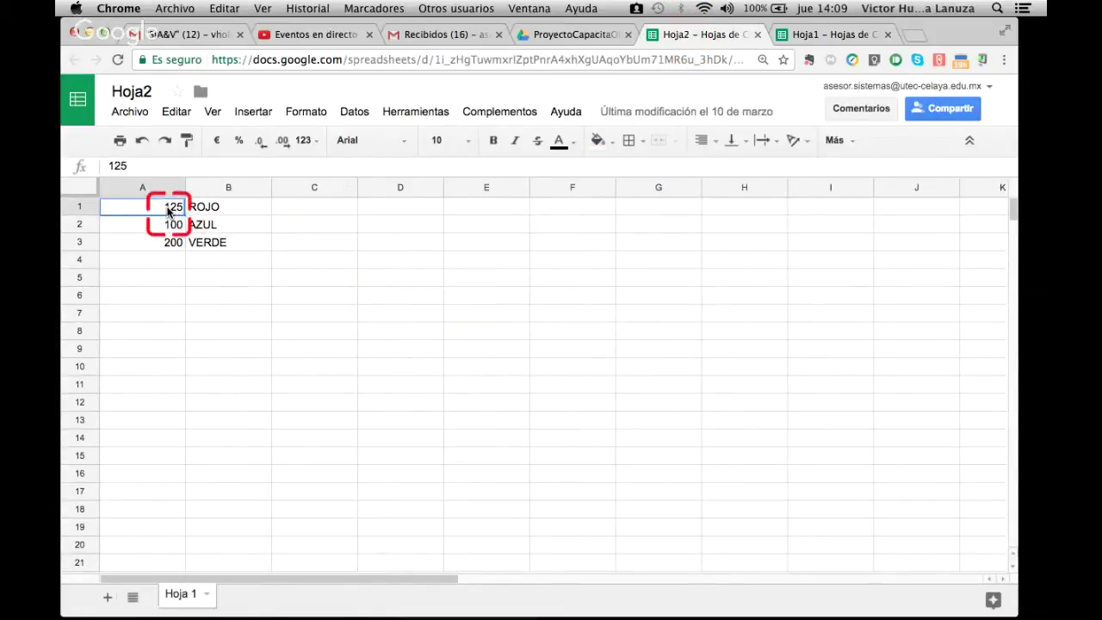
pyautogui.moveTo(169, 210); pyautogui.dragTo(222, 255)
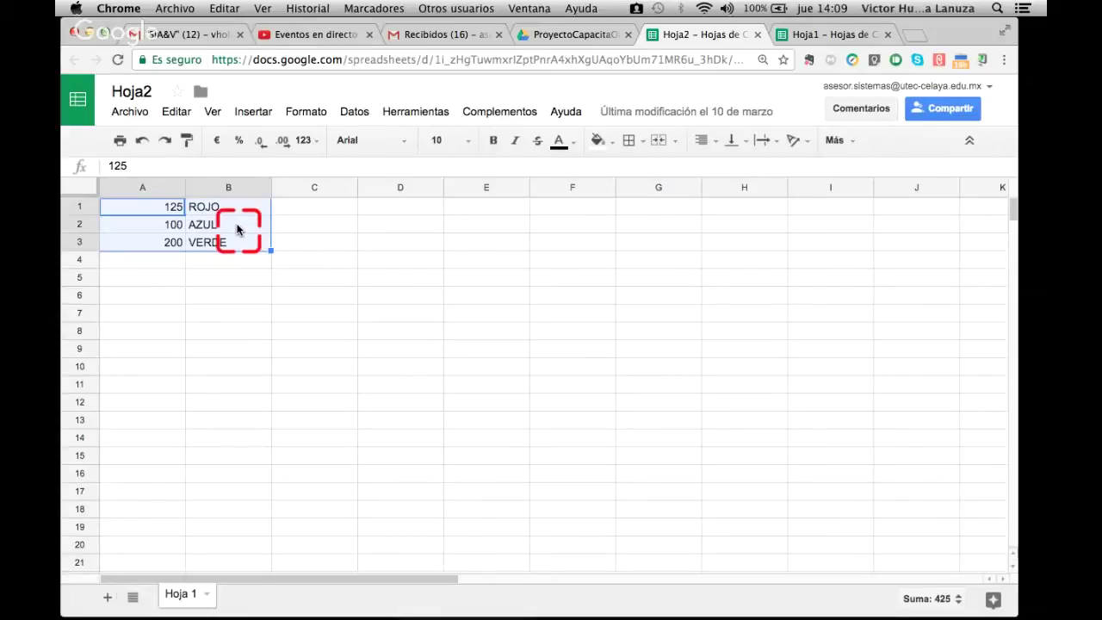
pyautogui.click(827, 34)
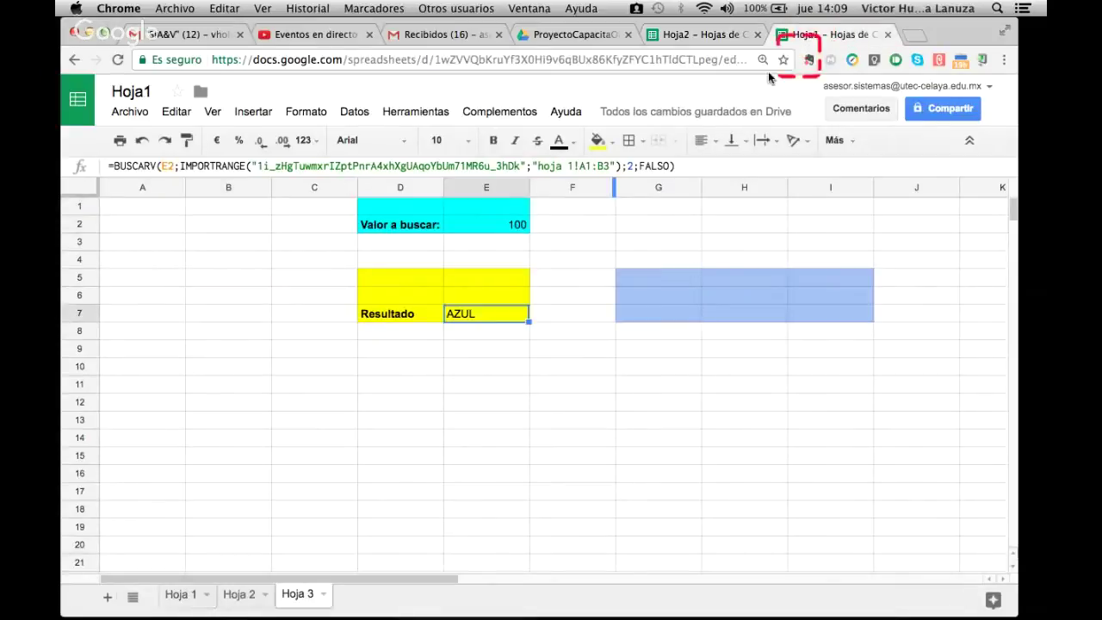
pyautogui.click(512, 225)
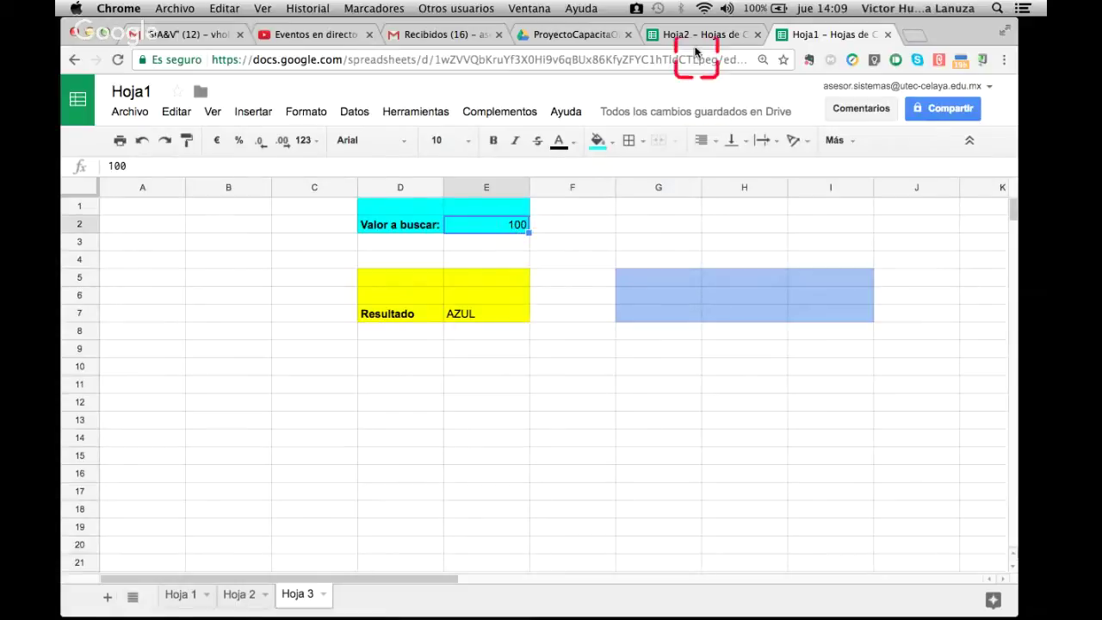
pyautogui.click(694, 35)
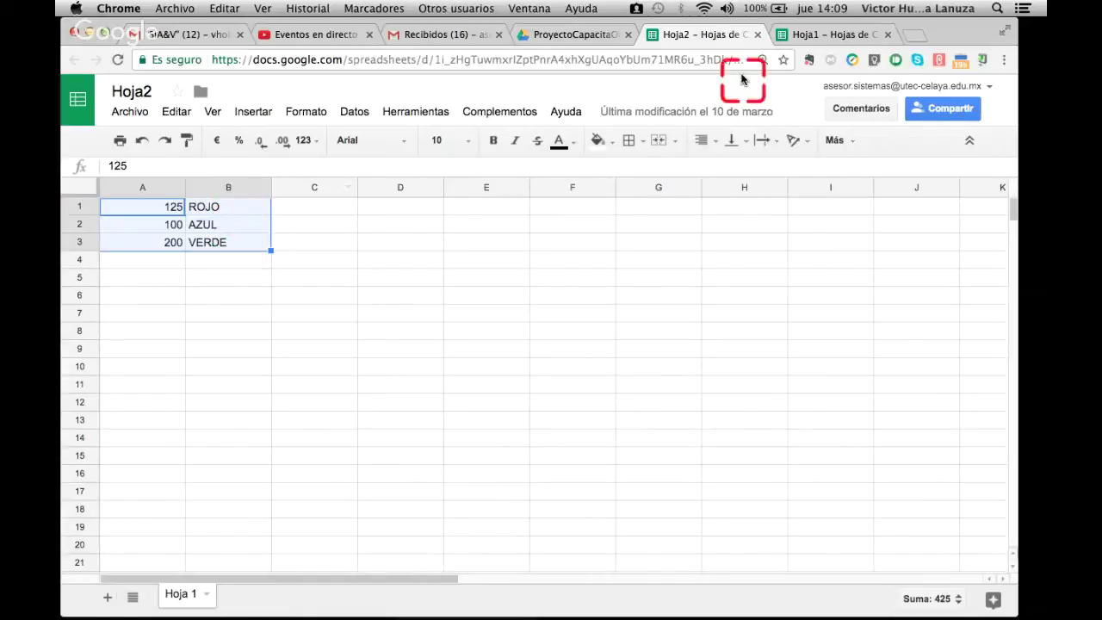
pyautogui.click(806, 35)
pyautogui.click(731, 35)
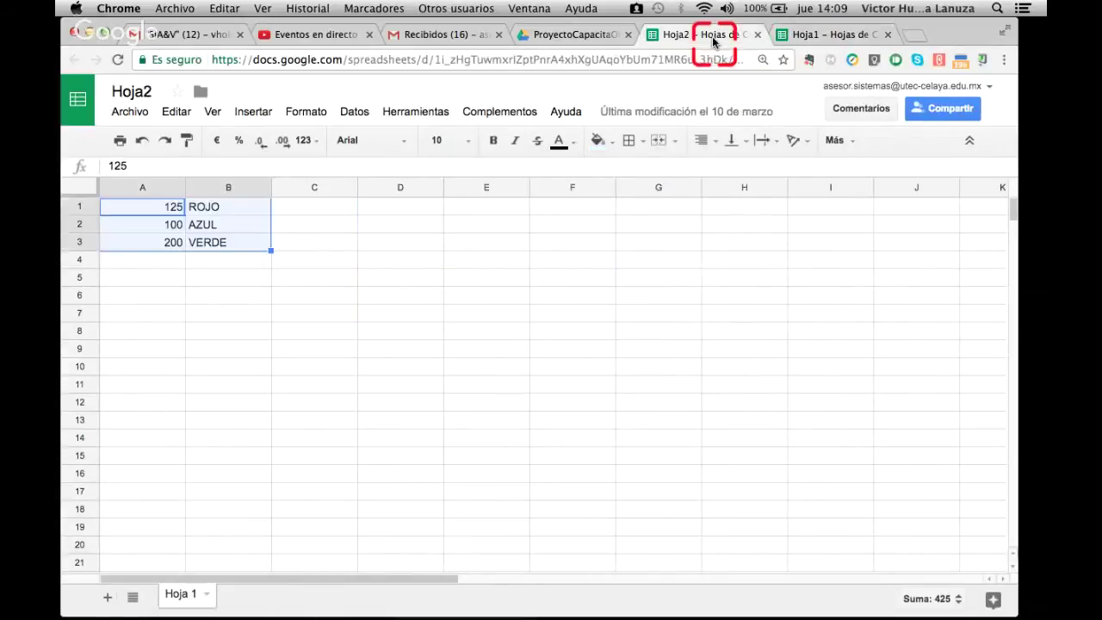
# Examine the BUSCARV formula in result cell E7 of the Hoja1 spreadsheet, highlighting the valor_búsqueda, intervalo and índice arguments in its help.
pyautogui.click(805, 34)
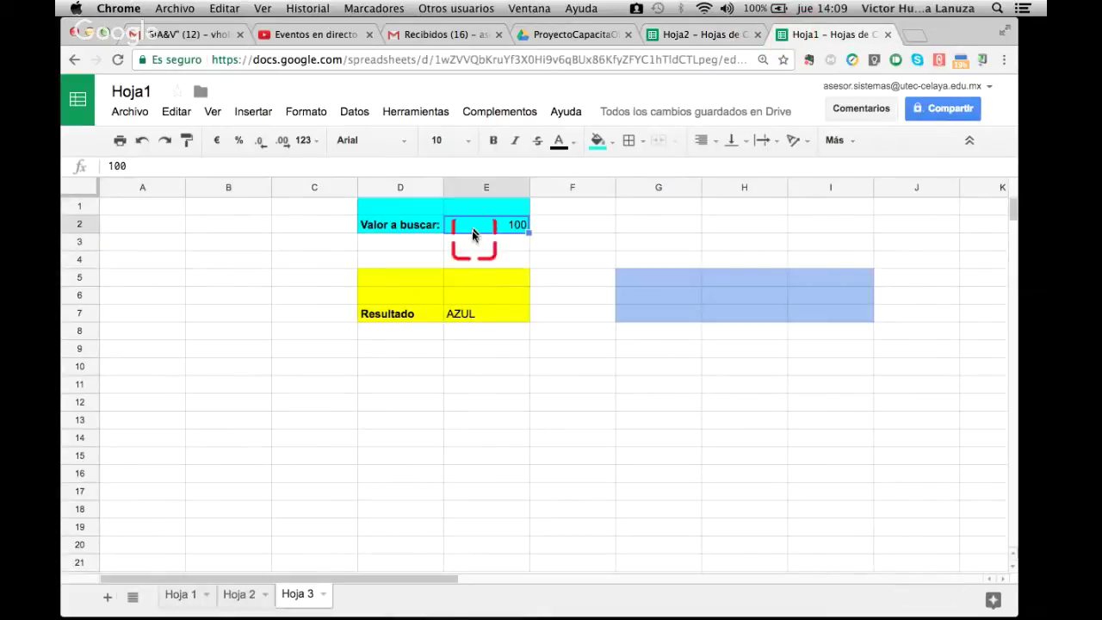
pyautogui.click(482, 310)
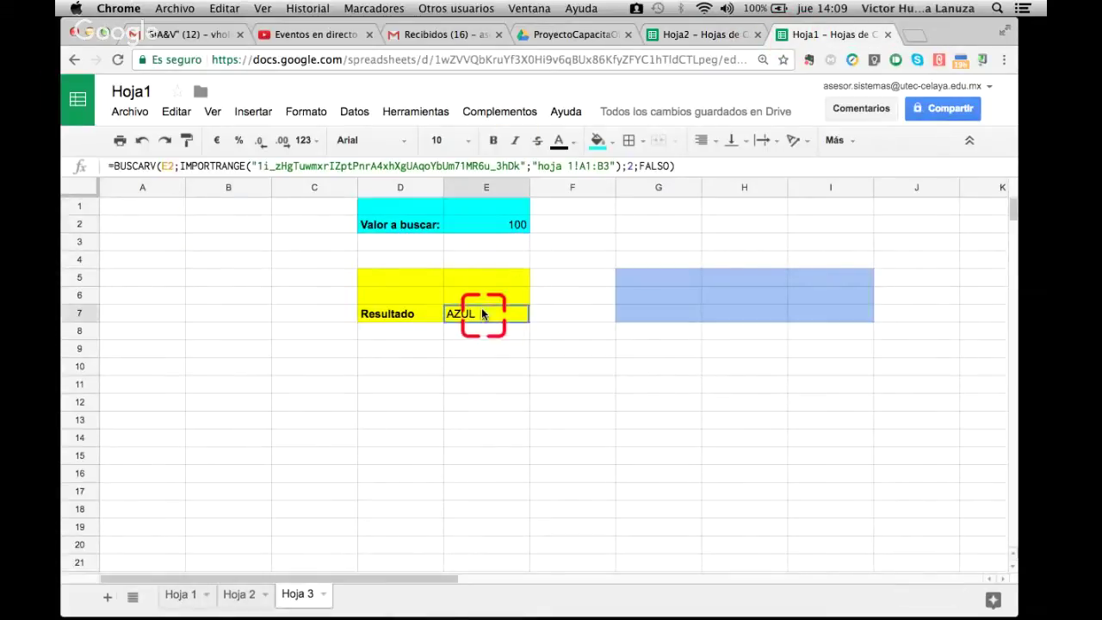
pyautogui.click(136, 167)
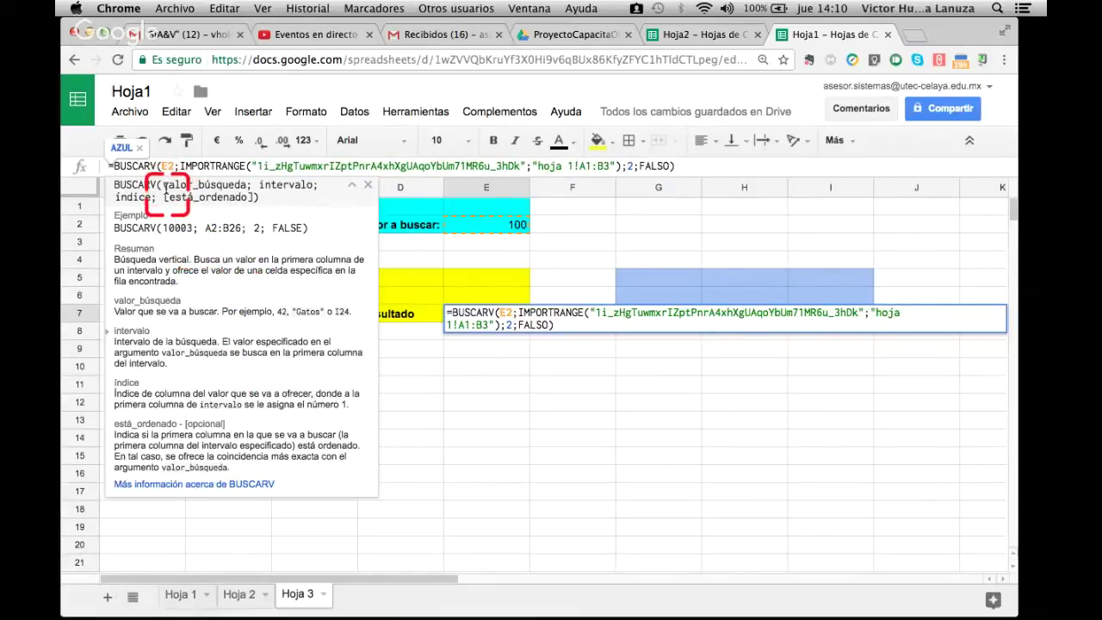
pyautogui.moveTo(166, 185); pyautogui.dragTo(248, 188)
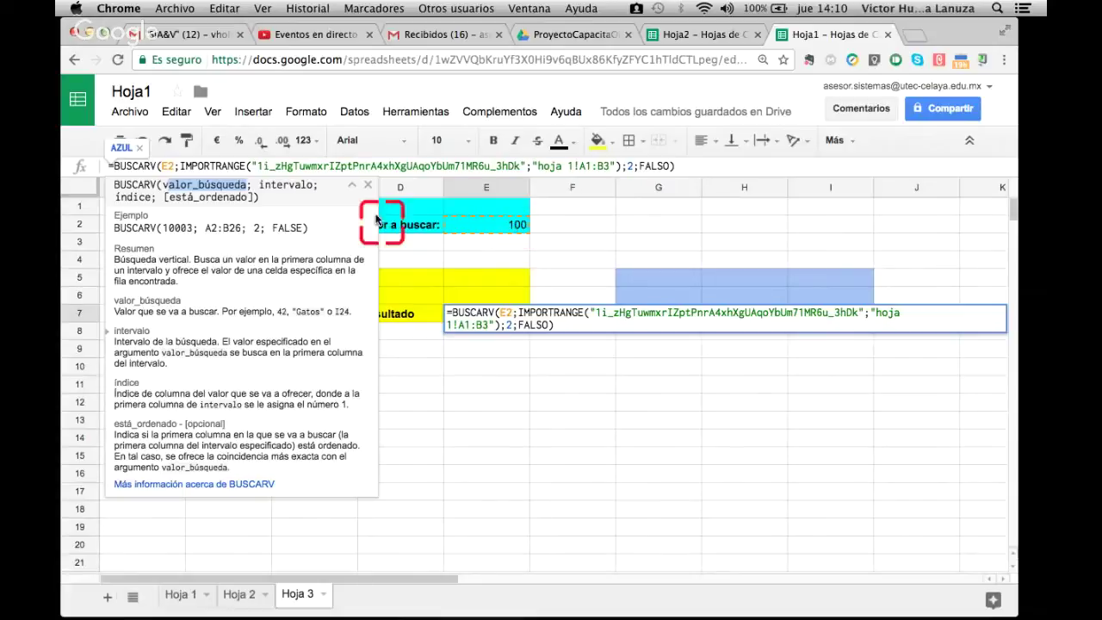
pyautogui.click(286, 192)
pyautogui.doubleClick(286, 191)
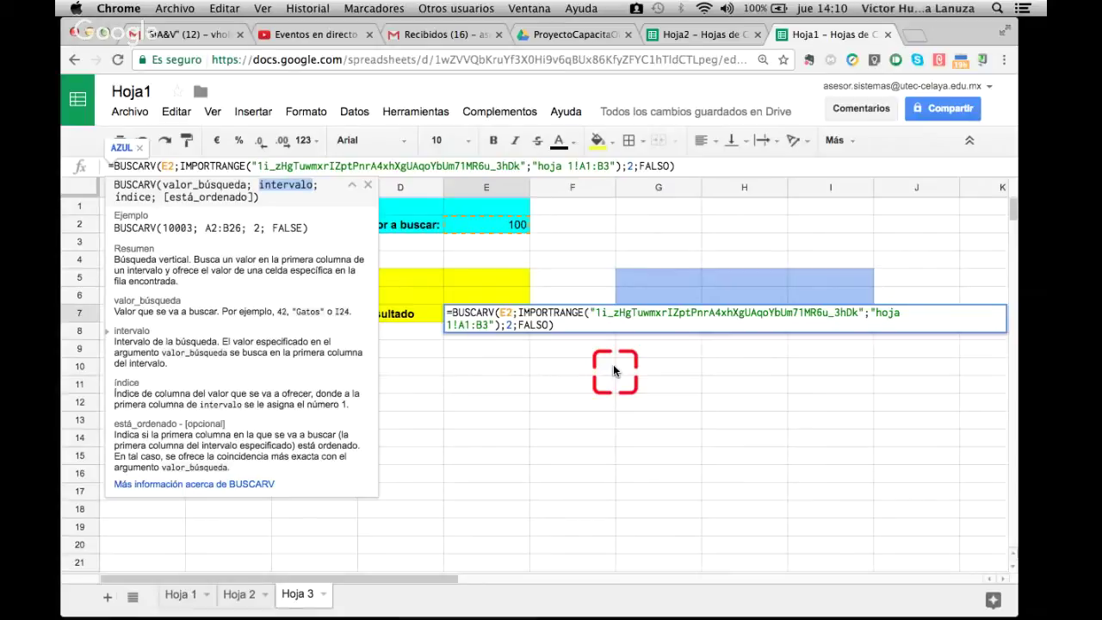
pyautogui.doubleClick(136, 198)
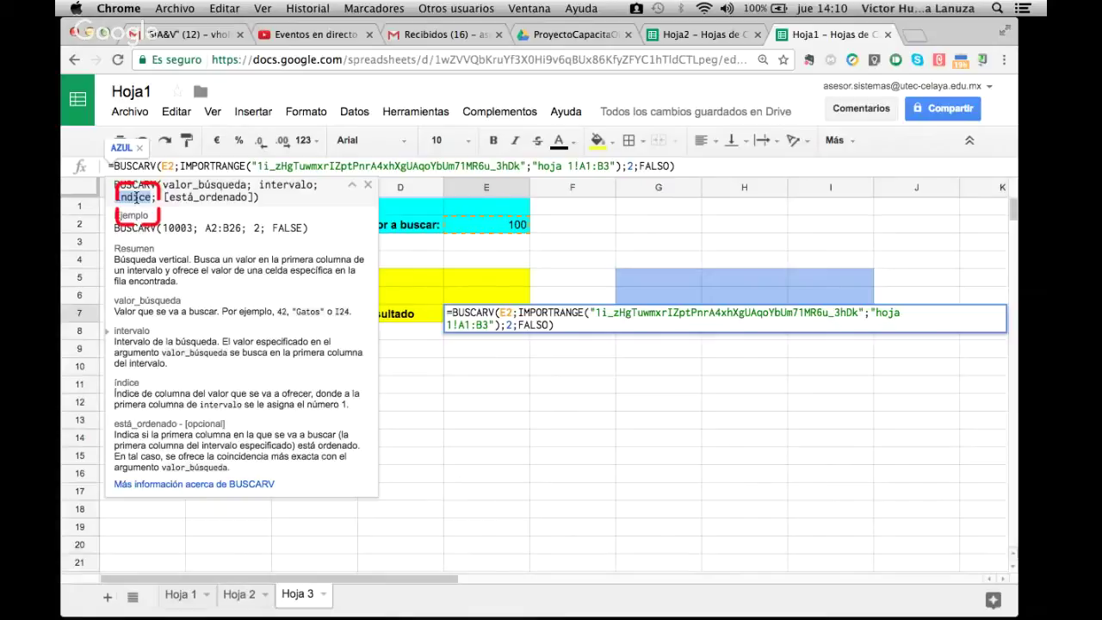
# Select column A and then column B in the Hoja2 spreadsheet to examine the source table's column order.
pyautogui.click(705, 37)
pyautogui.click(201, 332)
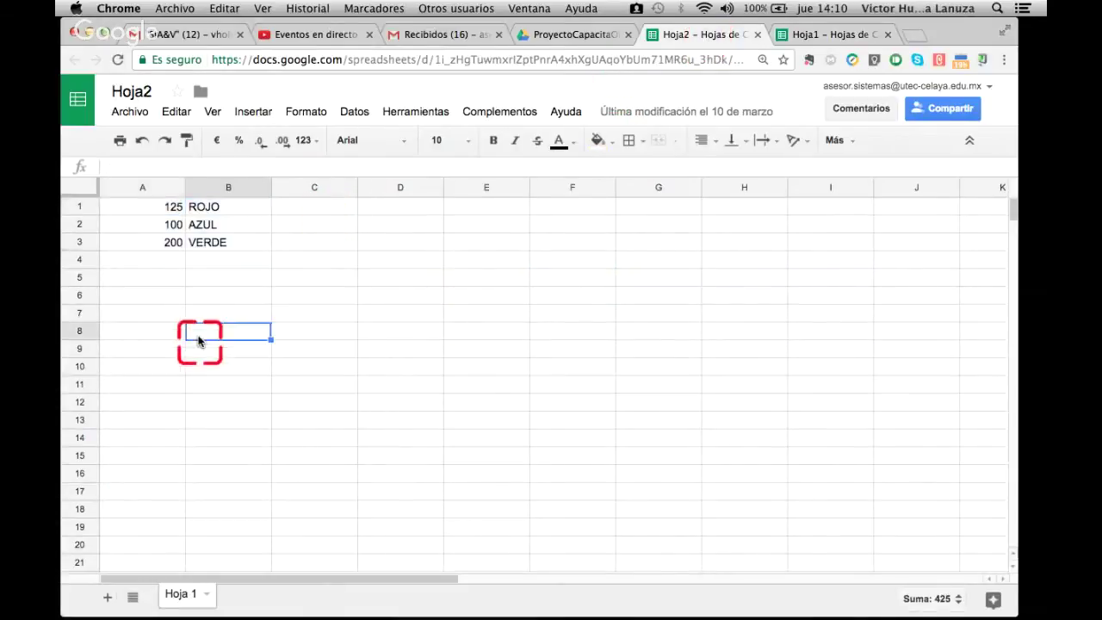
pyautogui.click(156, 191)
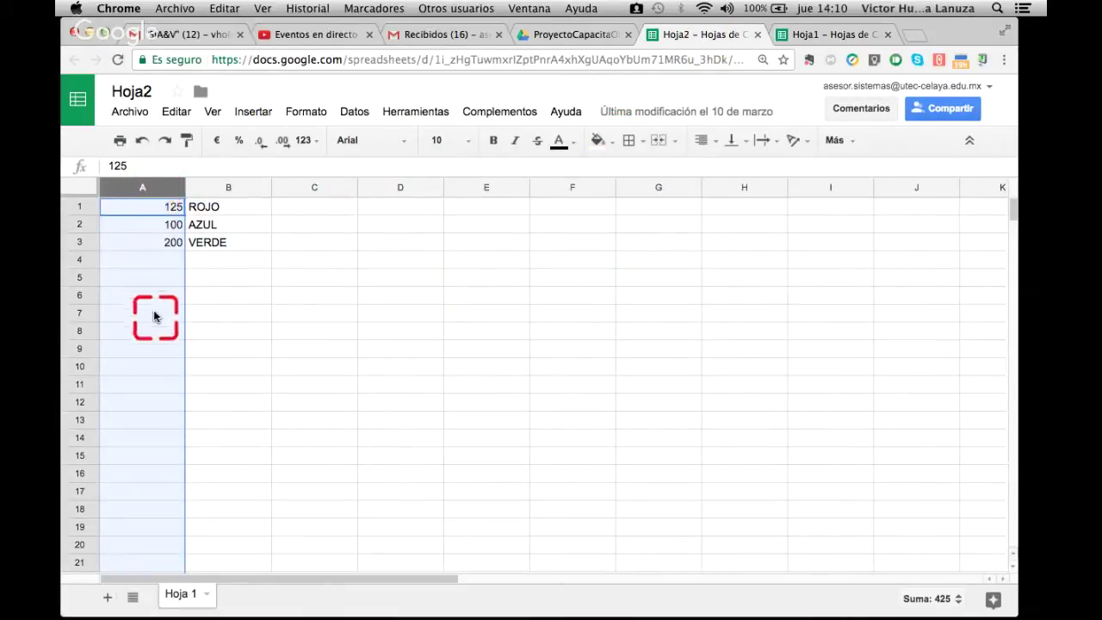
pyautogui.click(241, 367)
pyautogui.click(228, 187)
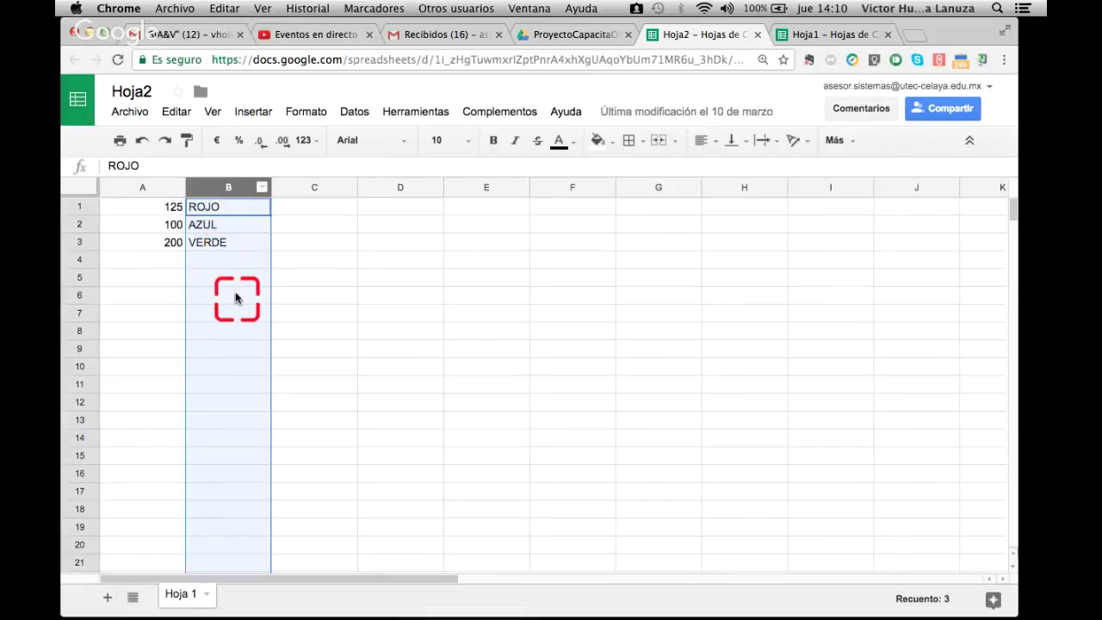
# Reopen the formula in cell E7 of the Hoja1 spreadsheet and examine the BUSCARV help example, including its FALSE argument.
pyautogui.click(796, 35)
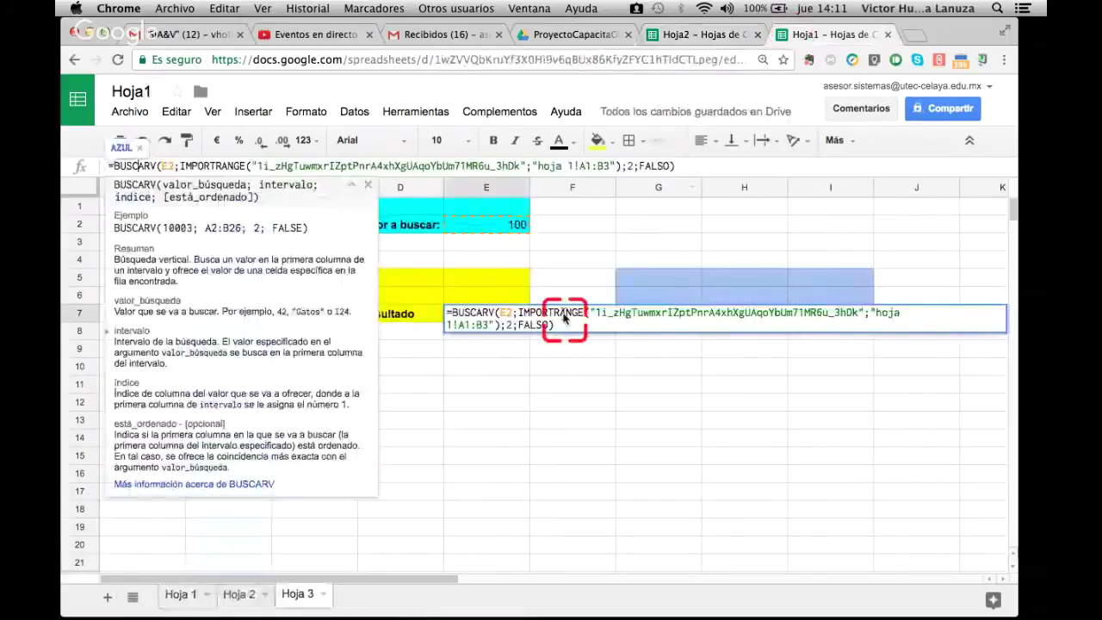
pyautogui.click(637, 528)
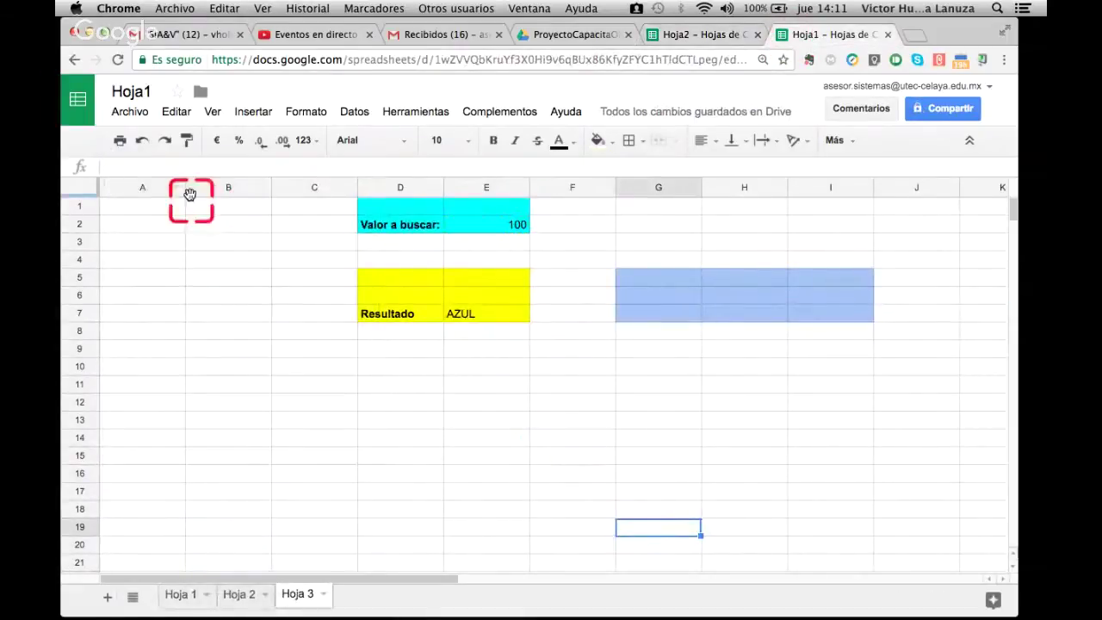
pyautogui.click(493, 316)
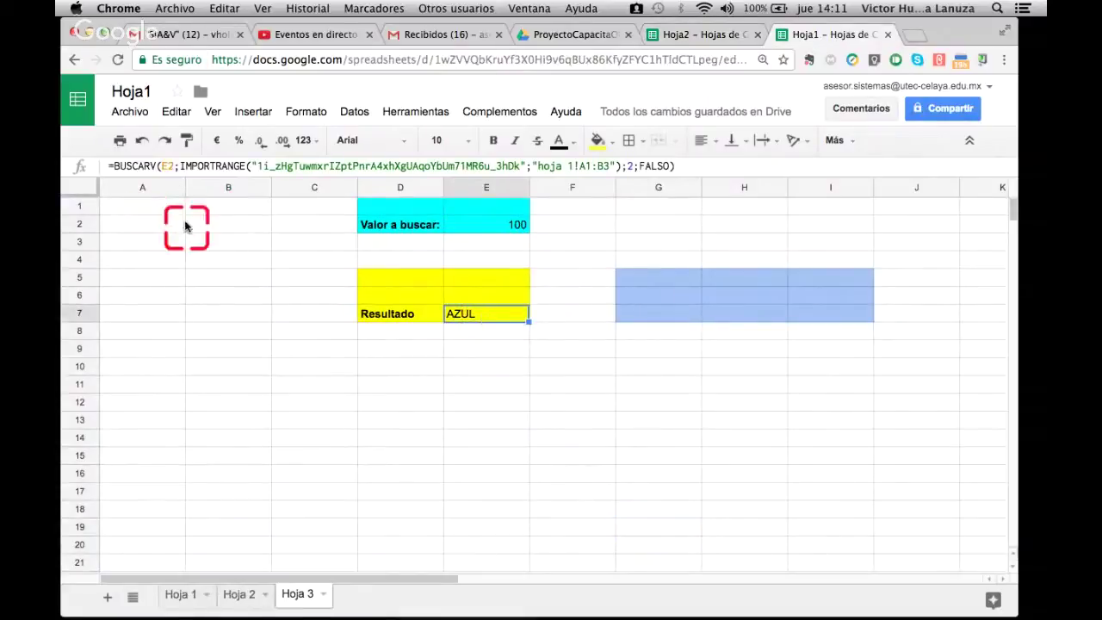
pyautogui.click(142, 164)
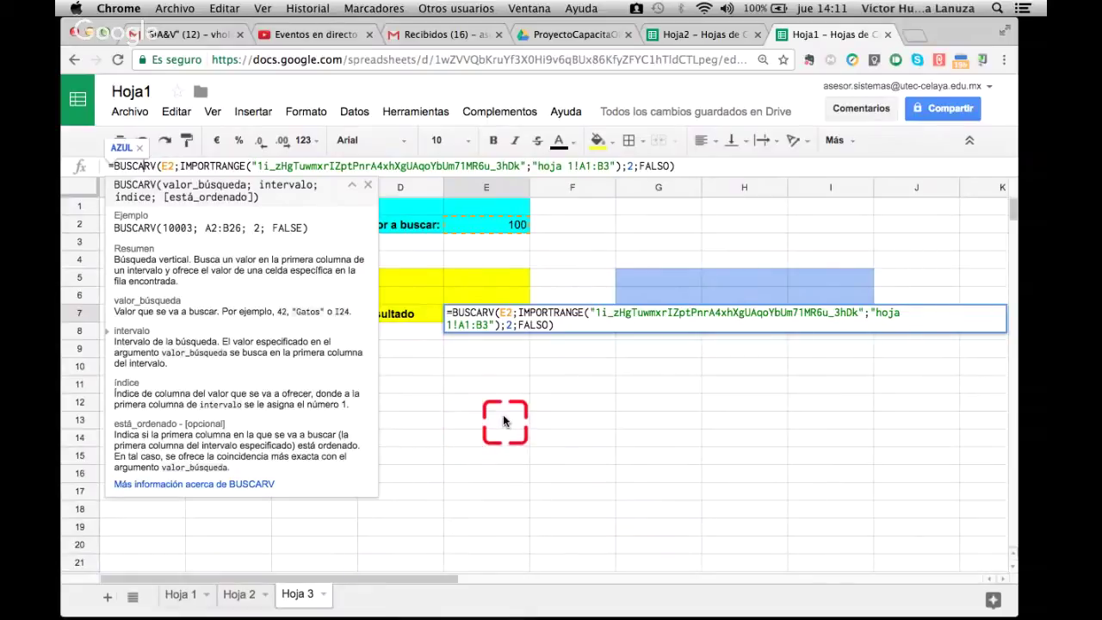
pyautogui.doubleClick(173, 228)
pyautogui.tripleClick(222, 229)
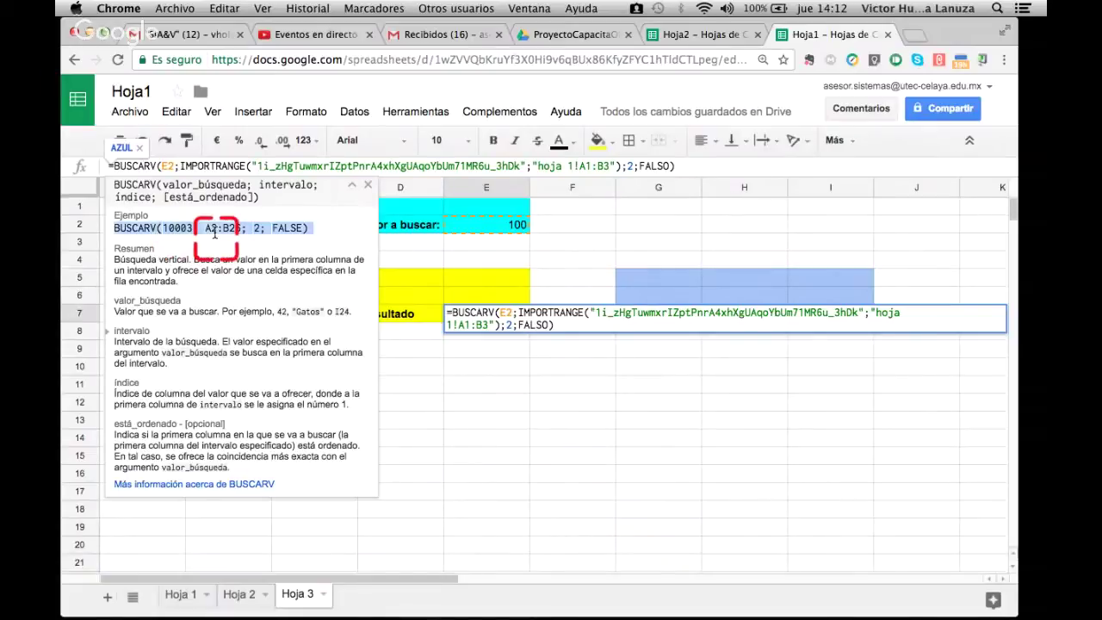
pyautogui.click(223, 229)
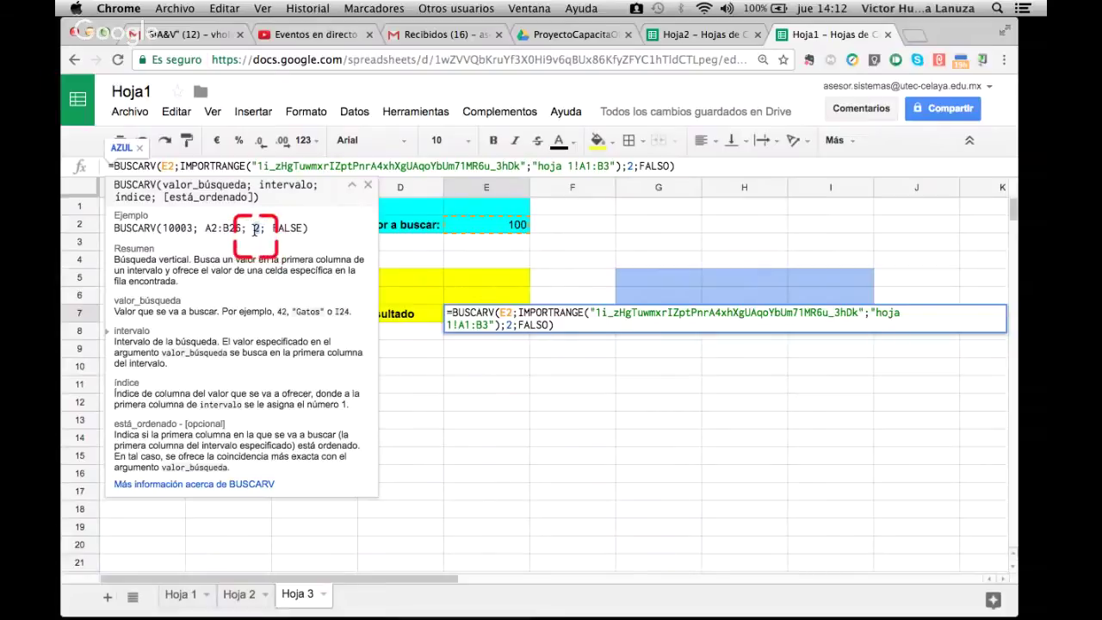
pyautogui.doubleClick(287, 229)
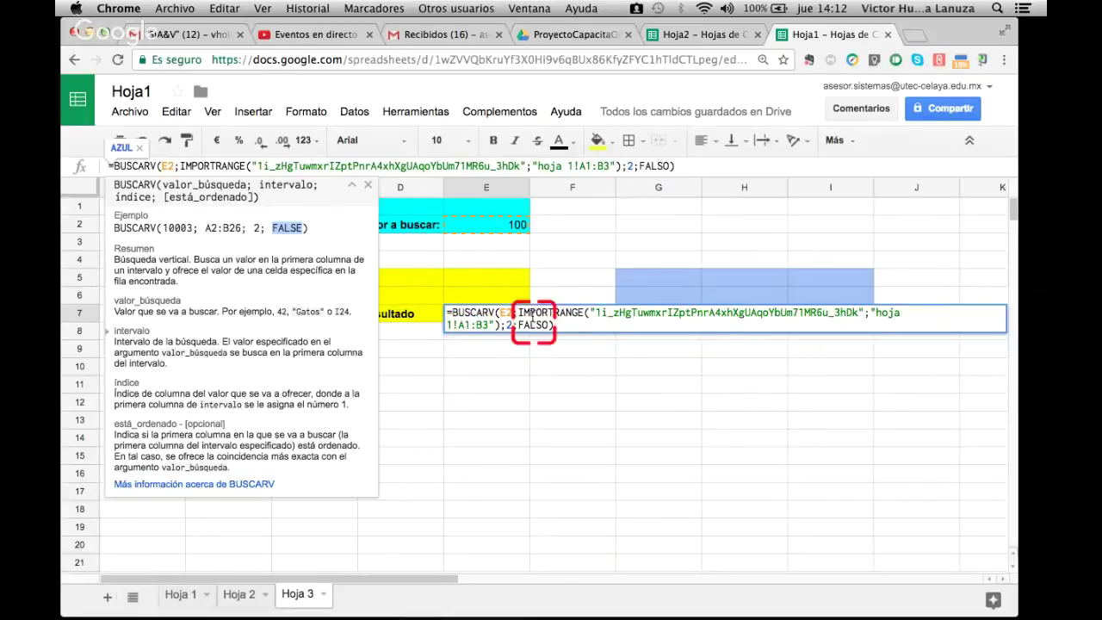
# Examine the IMPORTRANGE part of the formula and its function help, highlighting the cadena_intervalo argument.
pyautogui.click(535, 315)
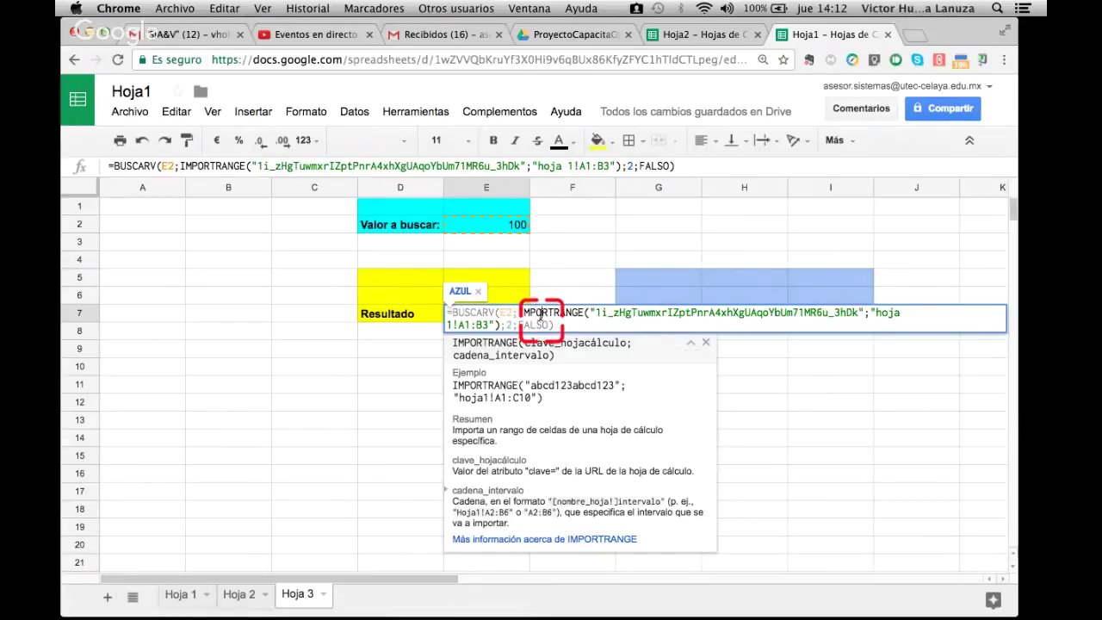
pyautogui.click(219, 164)
pyautogui.doubleClick(219, 164)
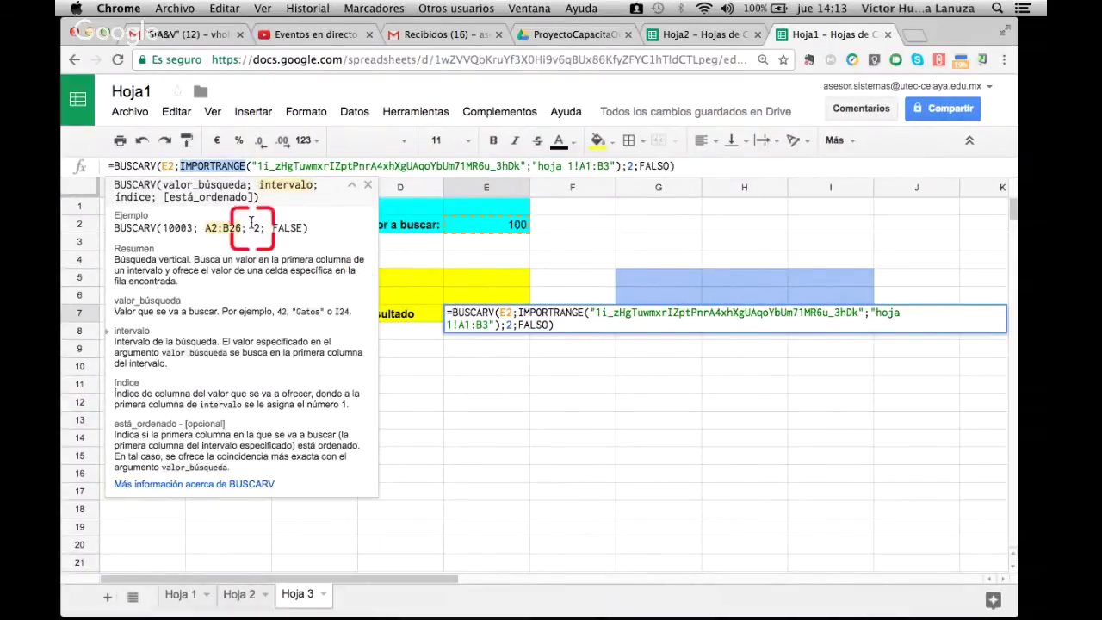
pyautogui.click(222, 165)
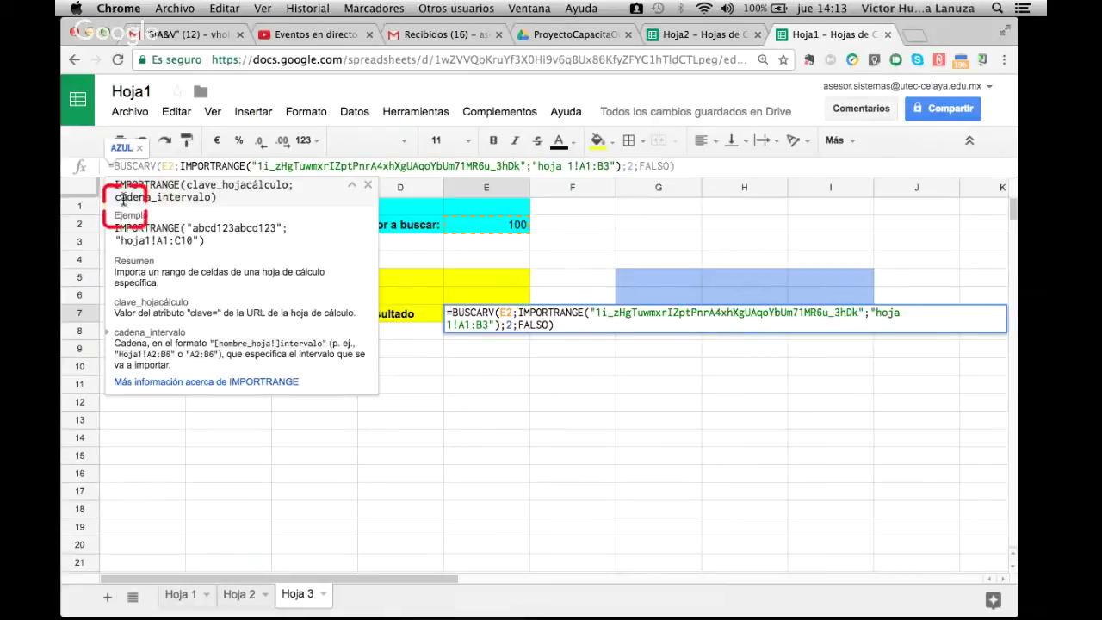
pyautogui.moveTo(115, 198); pyautogui.dragTo(207, 200)
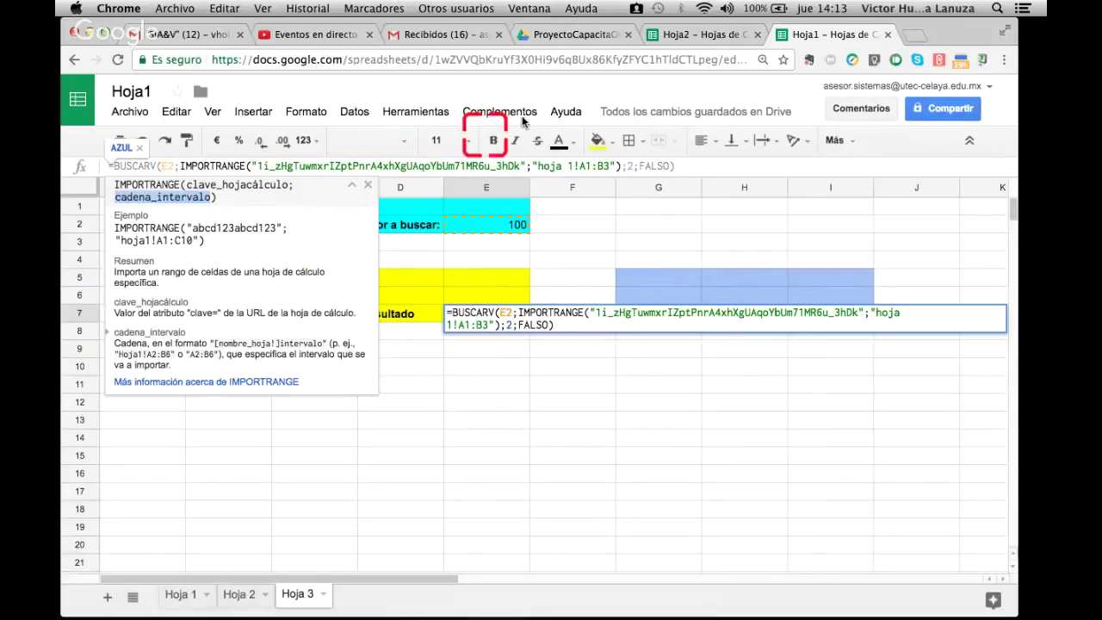
# Select the source range A1:B3 and inspect the Hoja2 spreadsheet's address, then close the E7 formula in Hoja1 without changes.
pyautogui.click(696, 36)
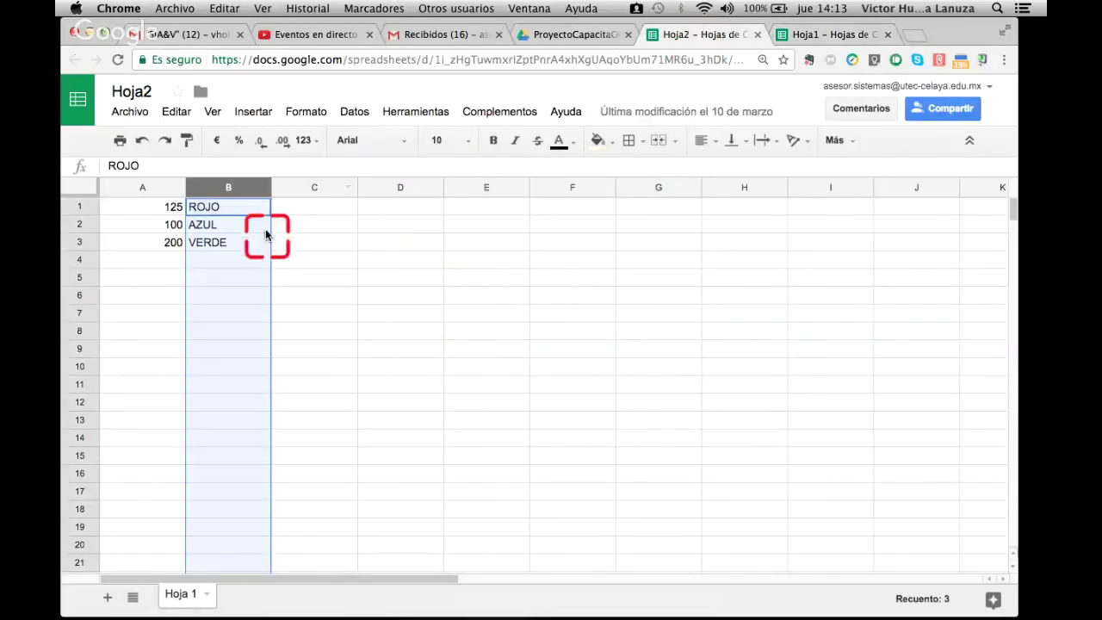
pyautogui.click(169, 210)
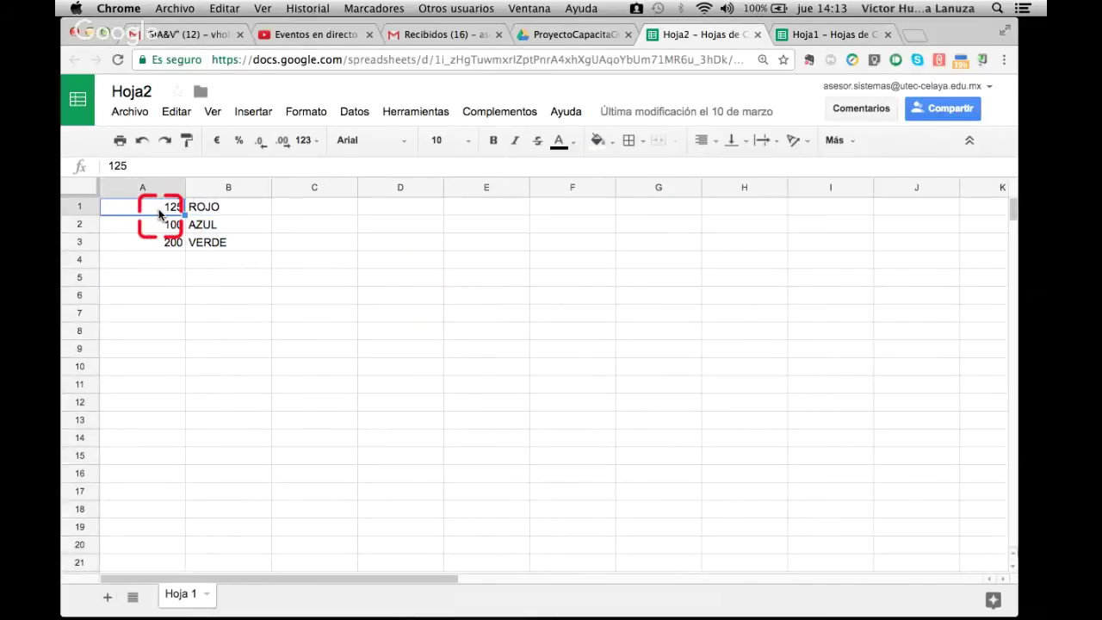
pyautogui.moveTo(158, 208); pyautogui.dragTo(221, 246)
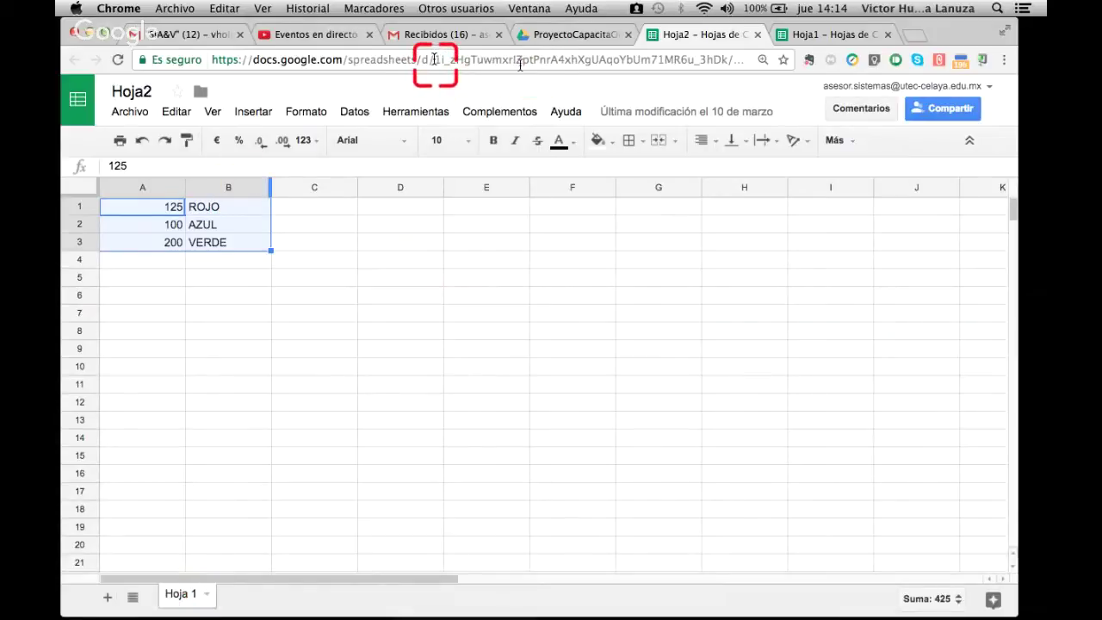
pyautogui.click(723, 57)
pyautogui.click(806, 35)
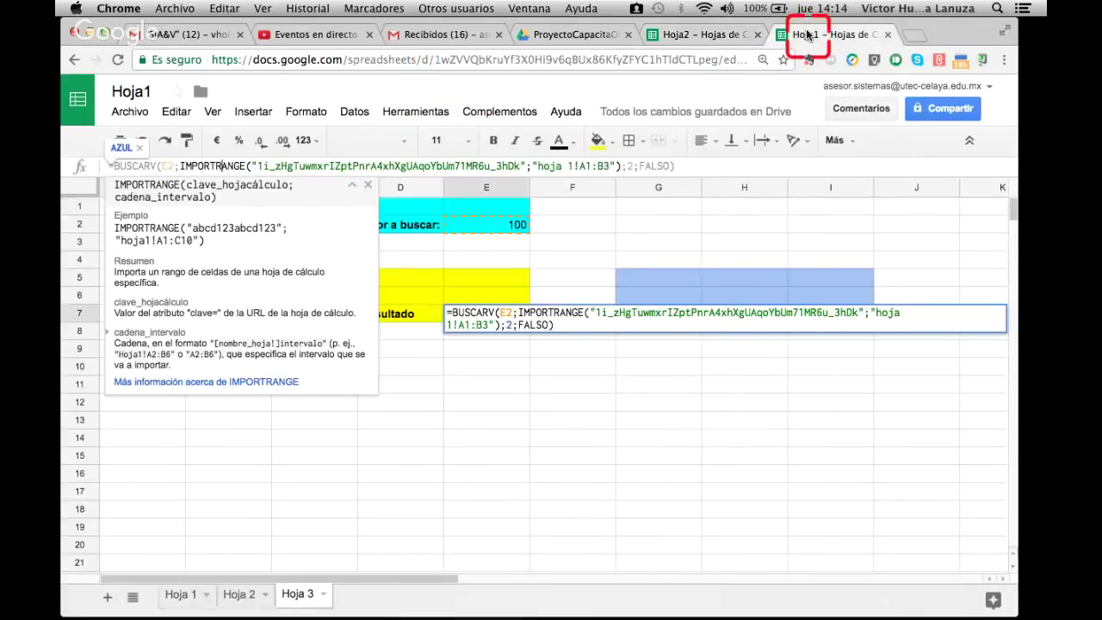
pyautogui.press('Escape')
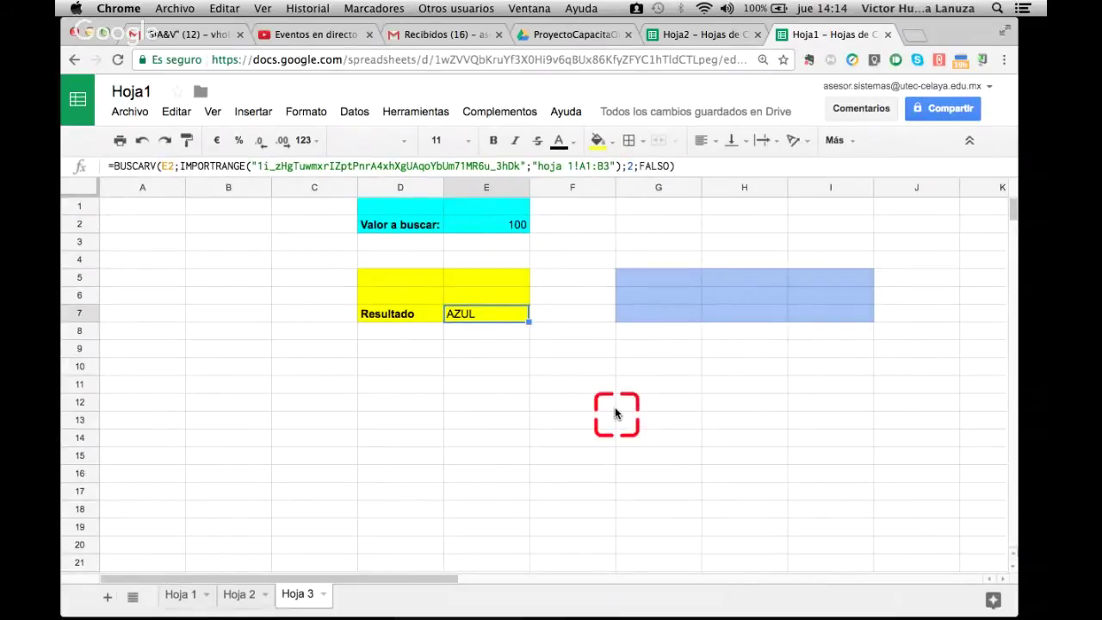
# Start a BUSCARV formula in cell H7 of the Hoja 3 sheet.
pyautogui.click(728, 312)
pyautogui.write('=')
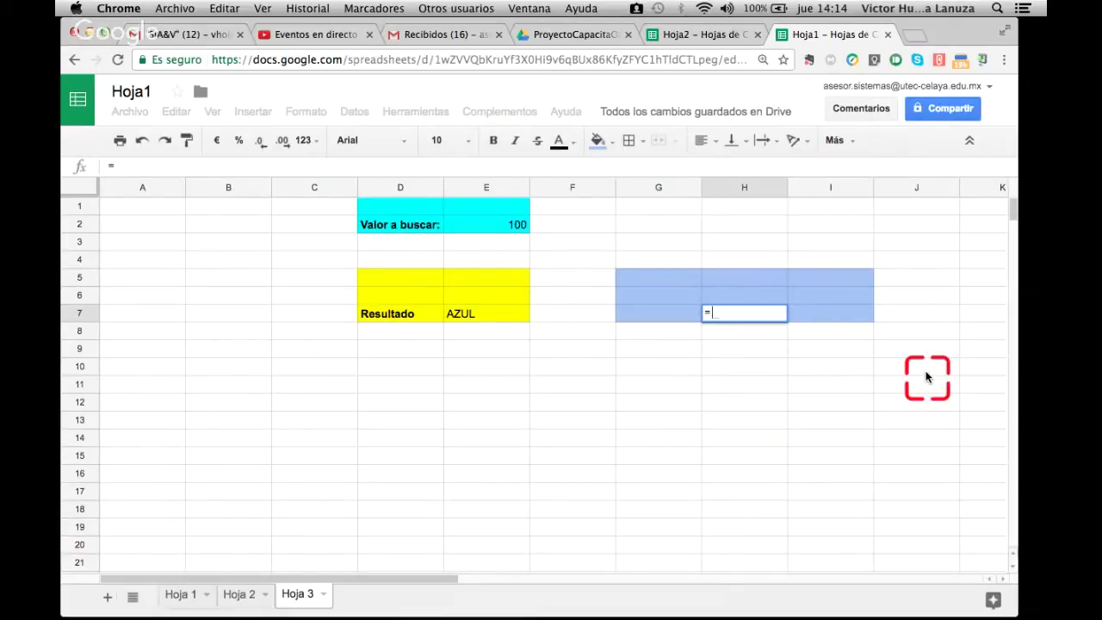
pyautogui.write('BU')
pyautogui.press('BackSpace')
pyautogui.write('BUSCA')
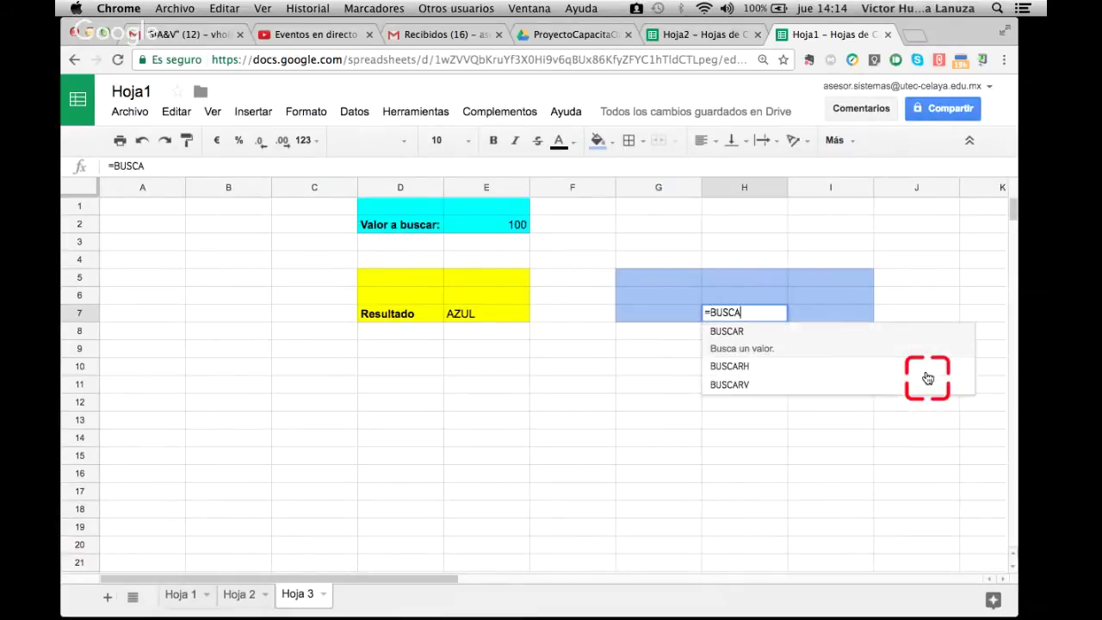
pyautogui.press('Down')
pyautogui.press('Down')
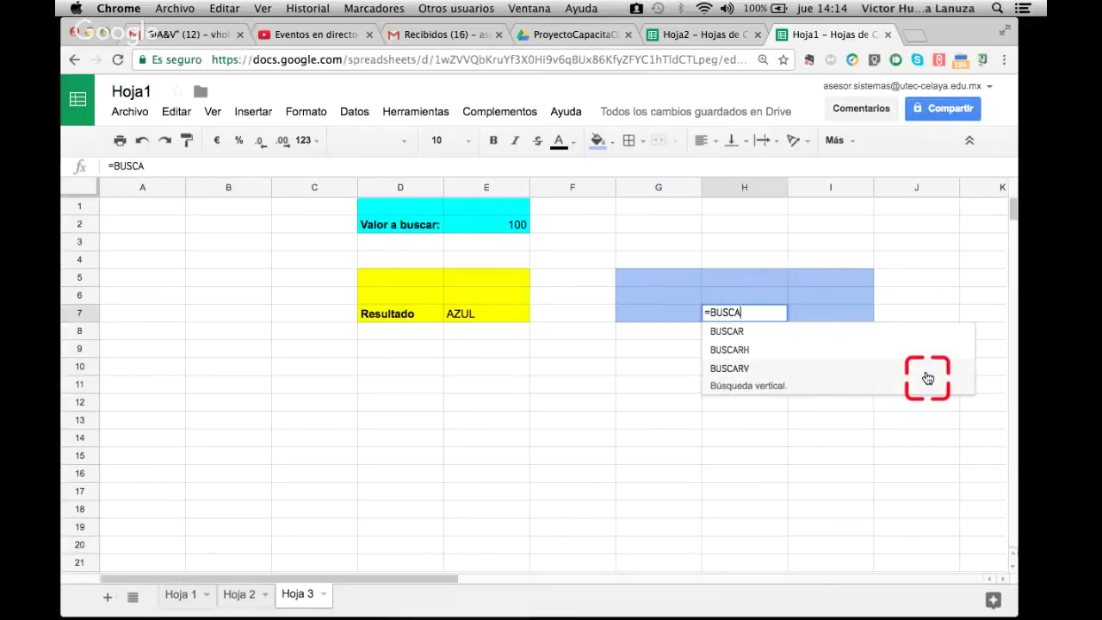
pyautogui.press('Tab')
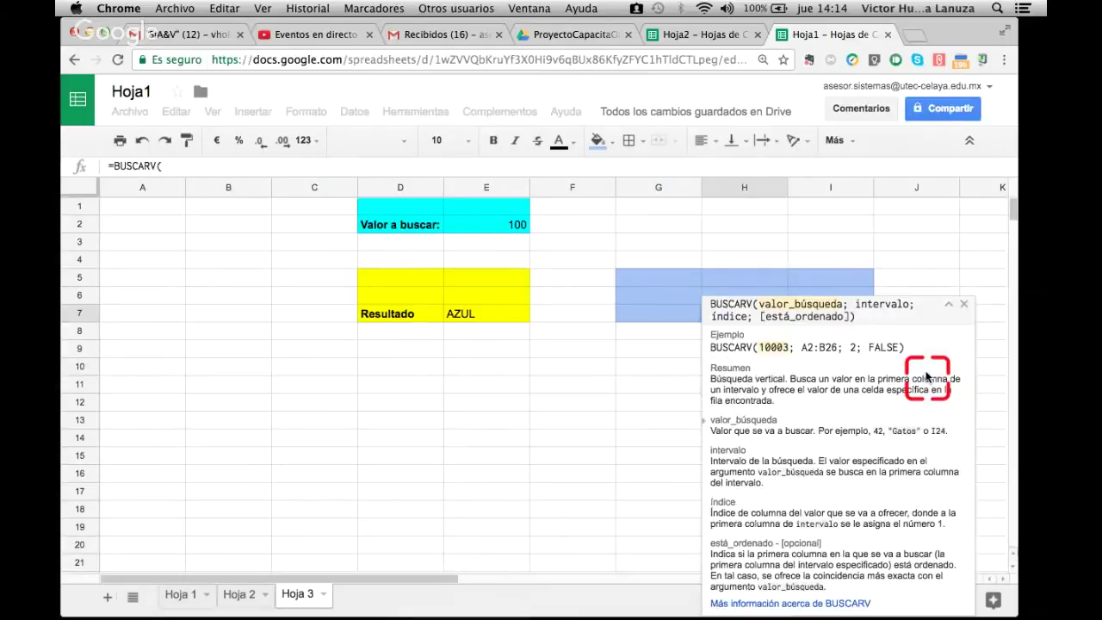
# Use cell H2 as the lookup value of the H7 formula and empty quotation marks as a placeholder for the interval.
pyautogui.click(738, 230)
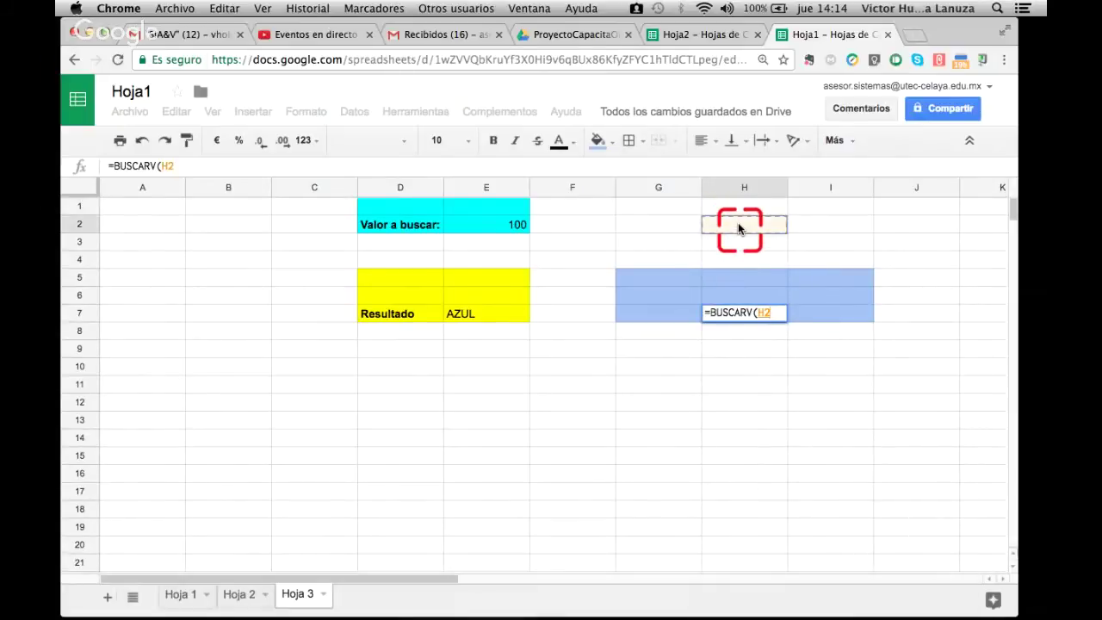
pyautogui.write(';')
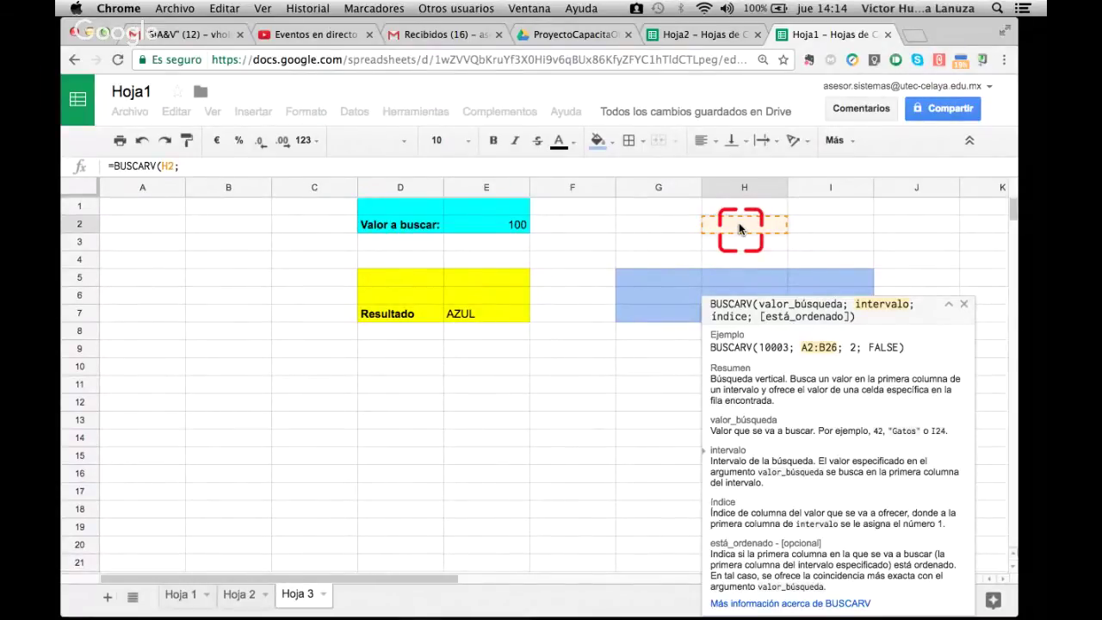
pyautogui.click(204, 162)
pyautogui.write('"')
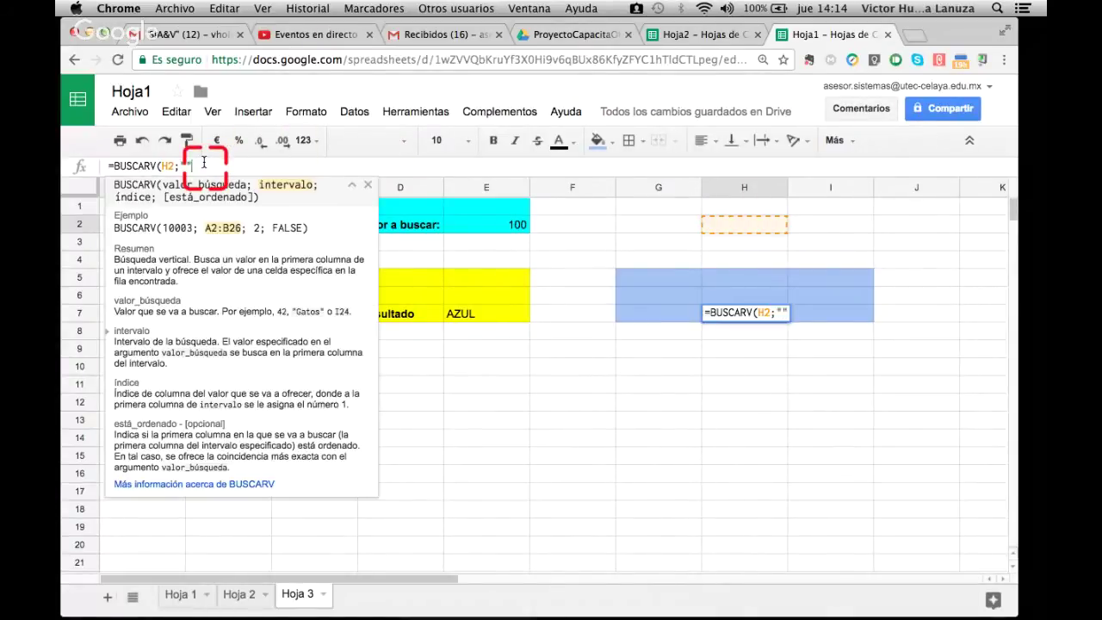
pyautogui.write('";')
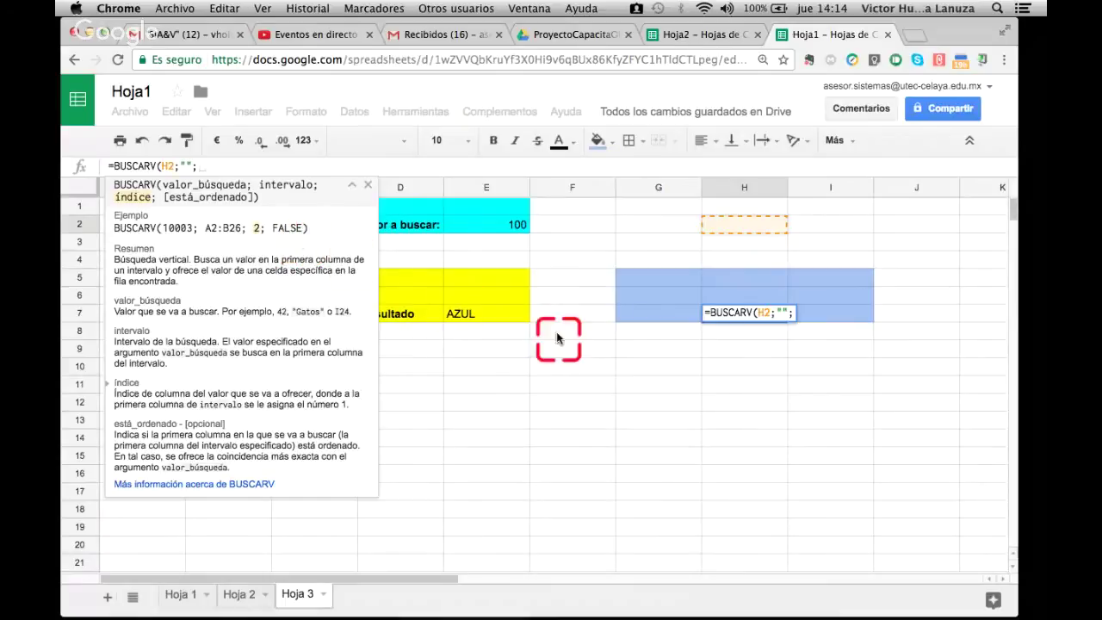
# Check the source columns in the Hoja2 spreadsheet and complete the H7 formula in Hoja1 with index 2 and FALSE.
pyautogui.click(697, 36)
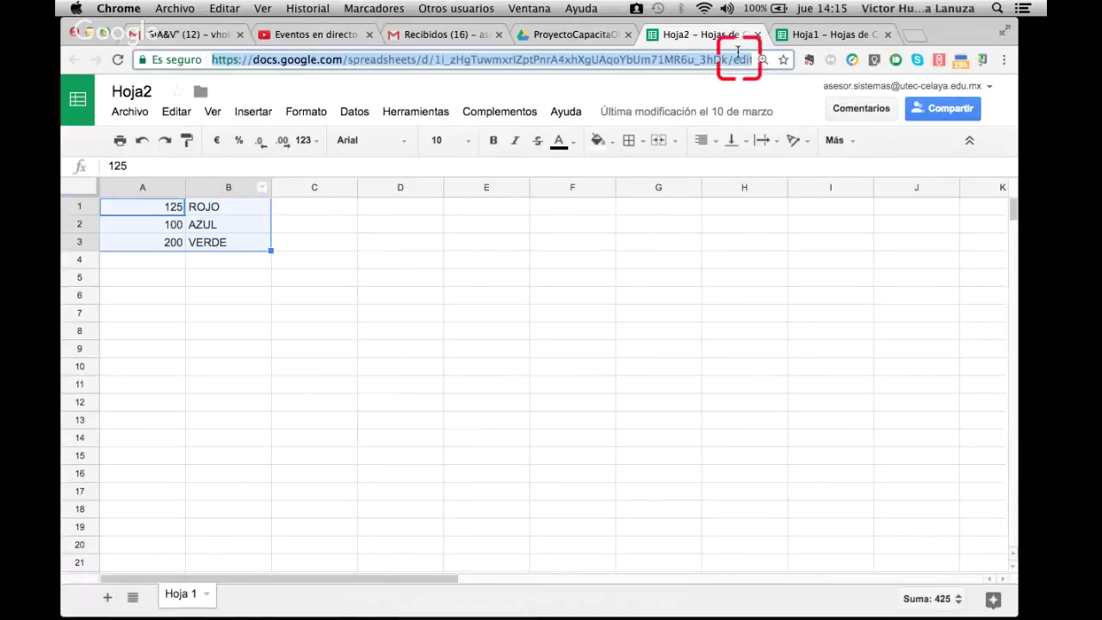
pyautogui.click(822, 39)
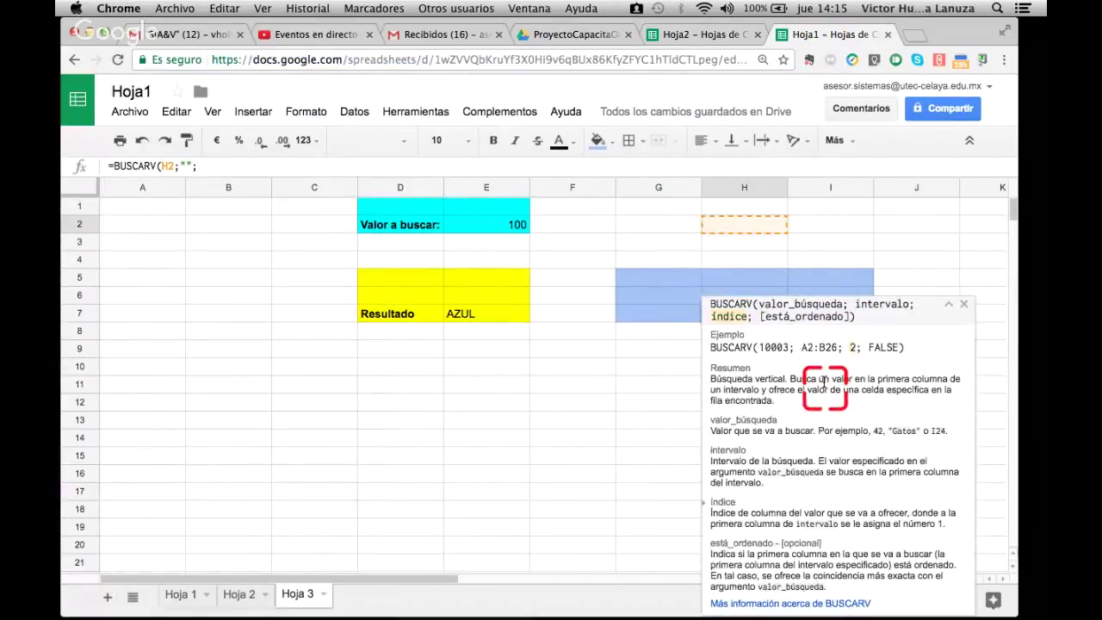
pyautogui.write('2')
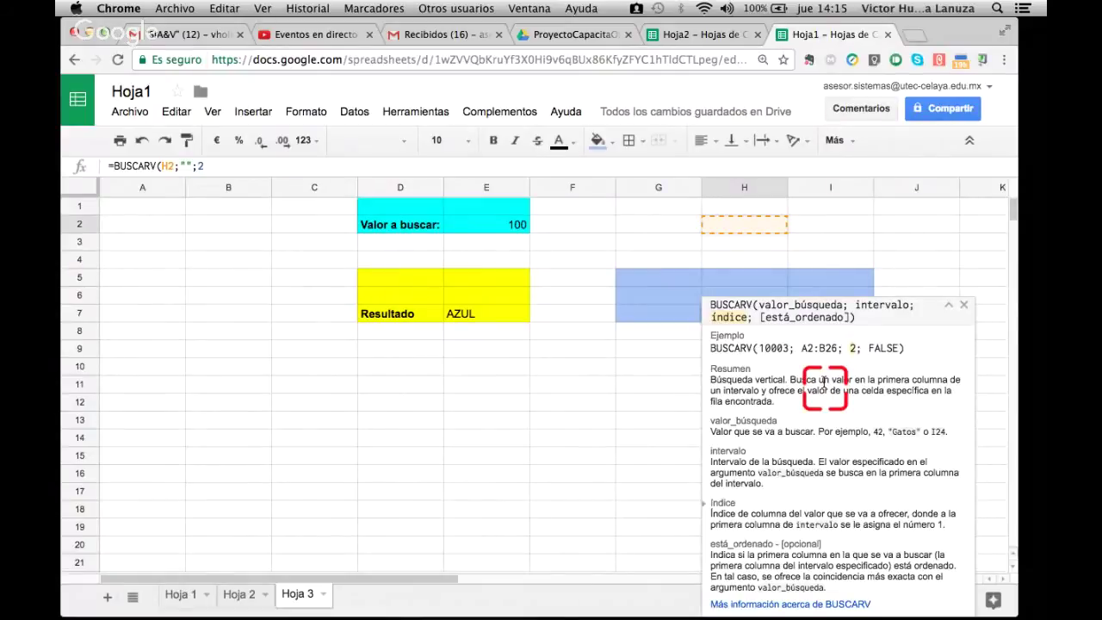
pyautogui.write(';')
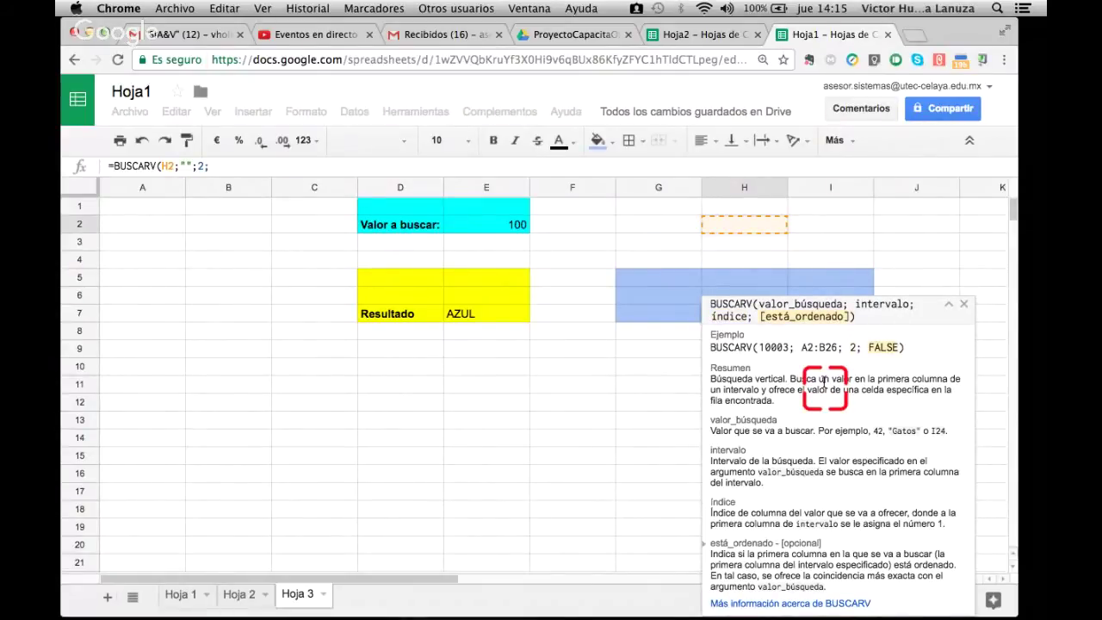
pyautogui.write('FALSE')
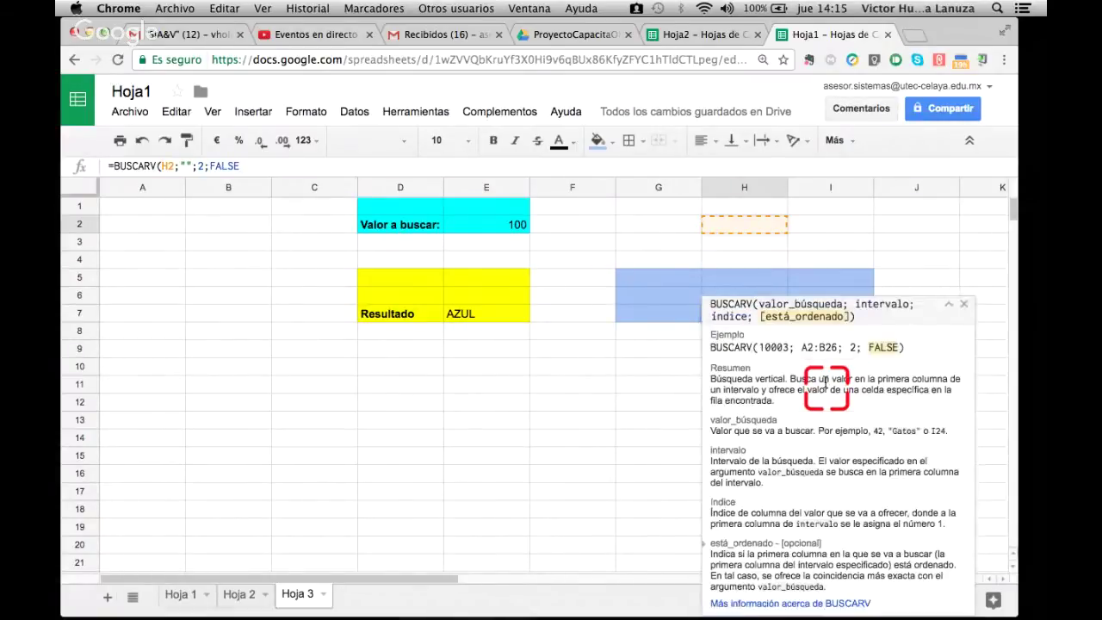
pyautogui.write(')')
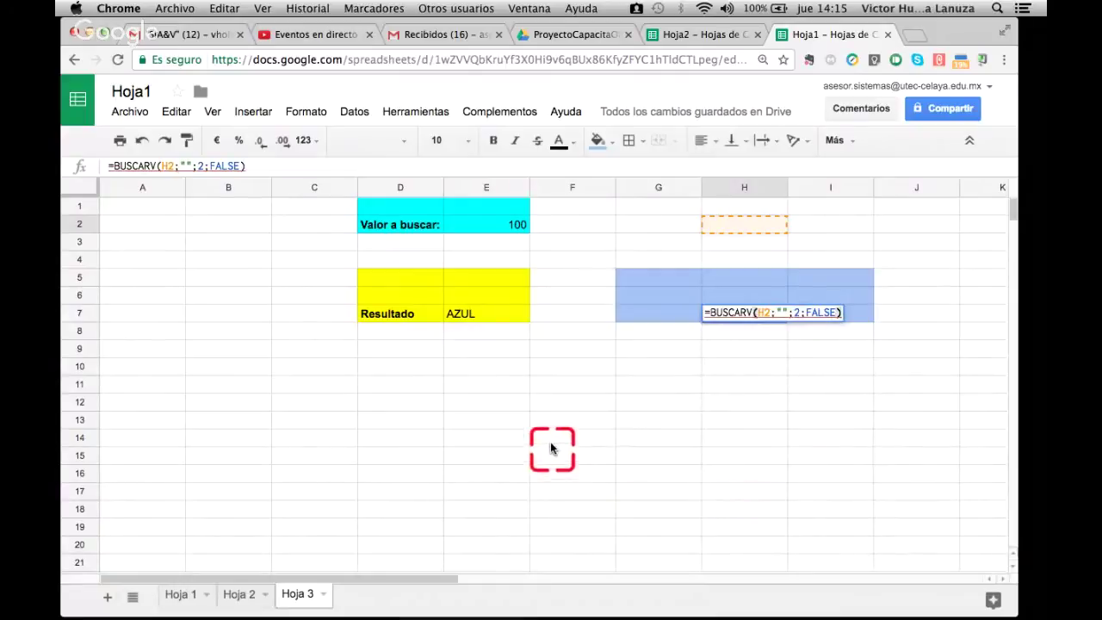
pyautogui.moveTo(217, 191)
pyautogui.click(251, 277)
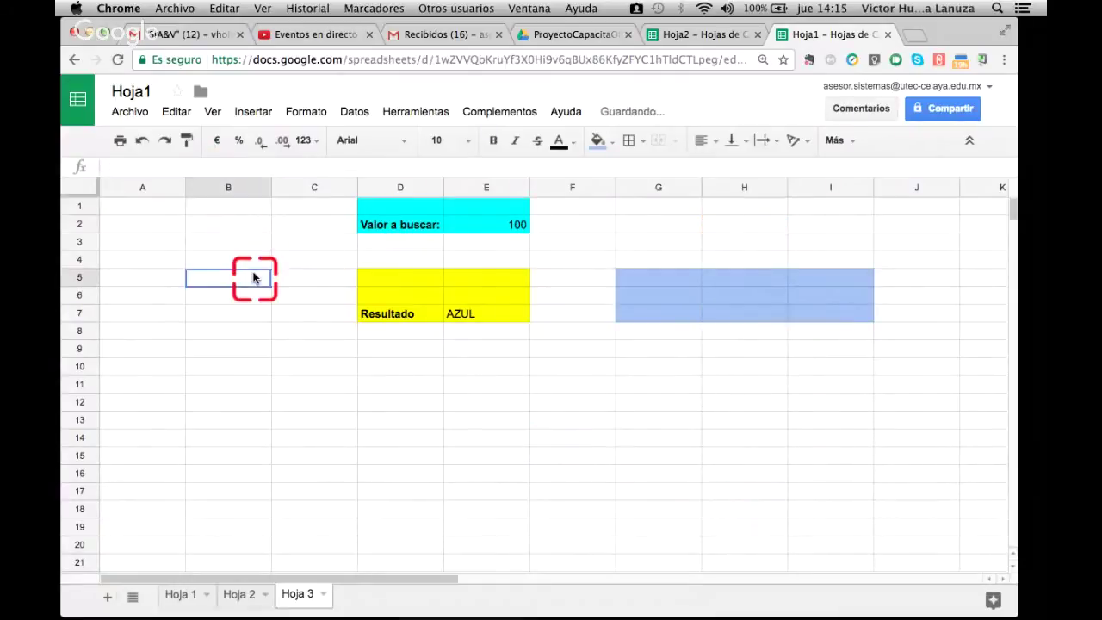
# Try to replace the last argument of the H7 formula with FALSE.
pyautogui.click(752, 319)
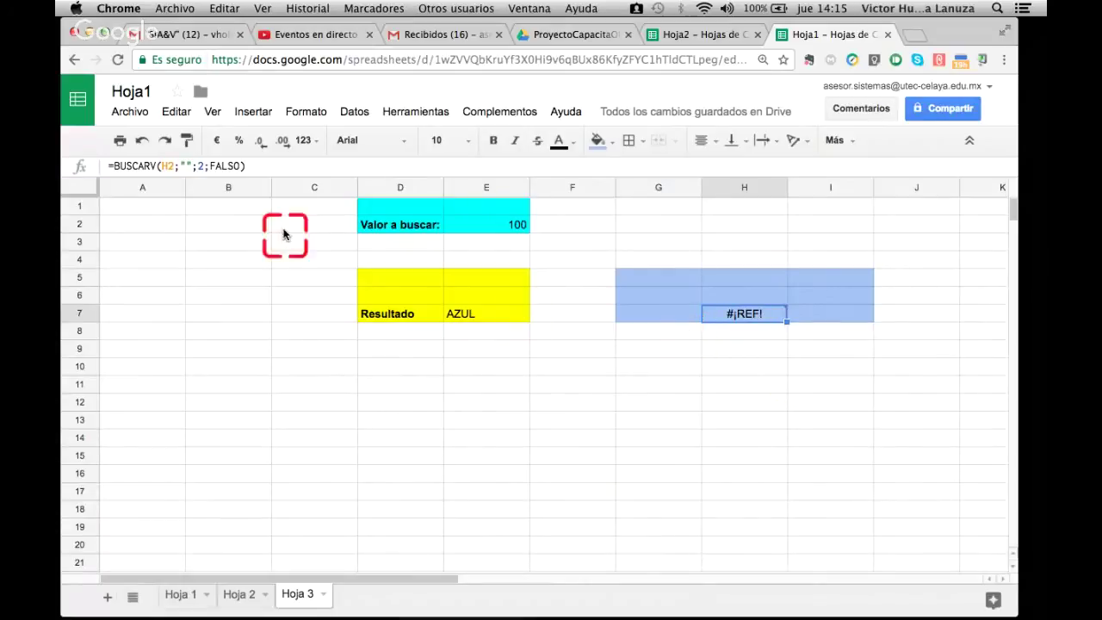
pyautogui.click(239, 166)
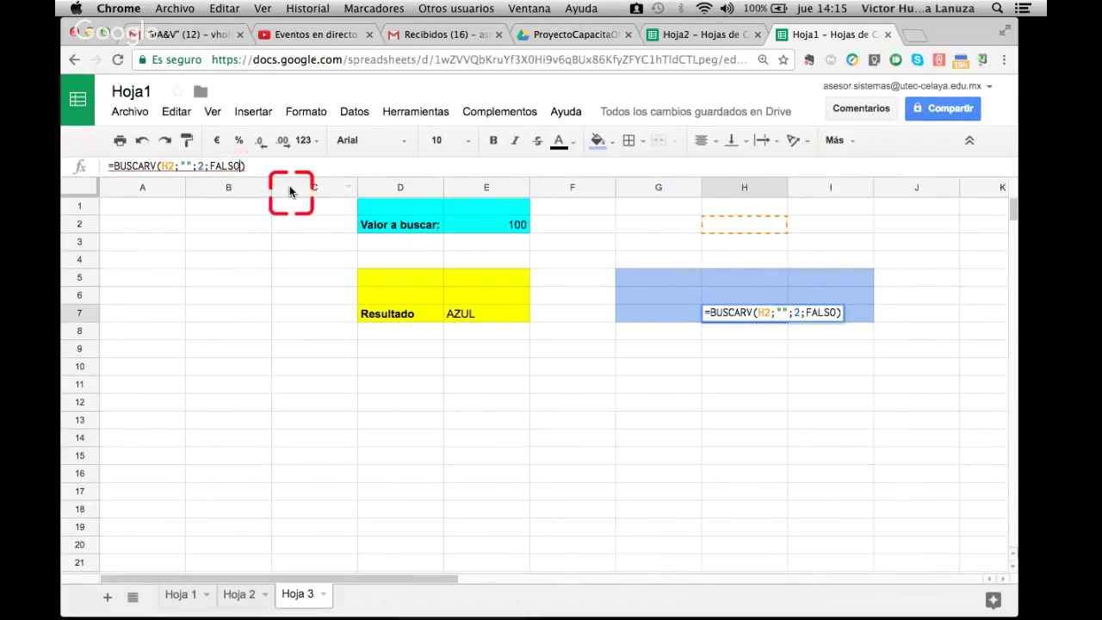
pyautogui.press('BackSpace')
pyautogui.press('BackSpace')
pyautogui.press('BackSpace')
pyautogui.press('BackSpace')
pyautogui.press('BackSpace')
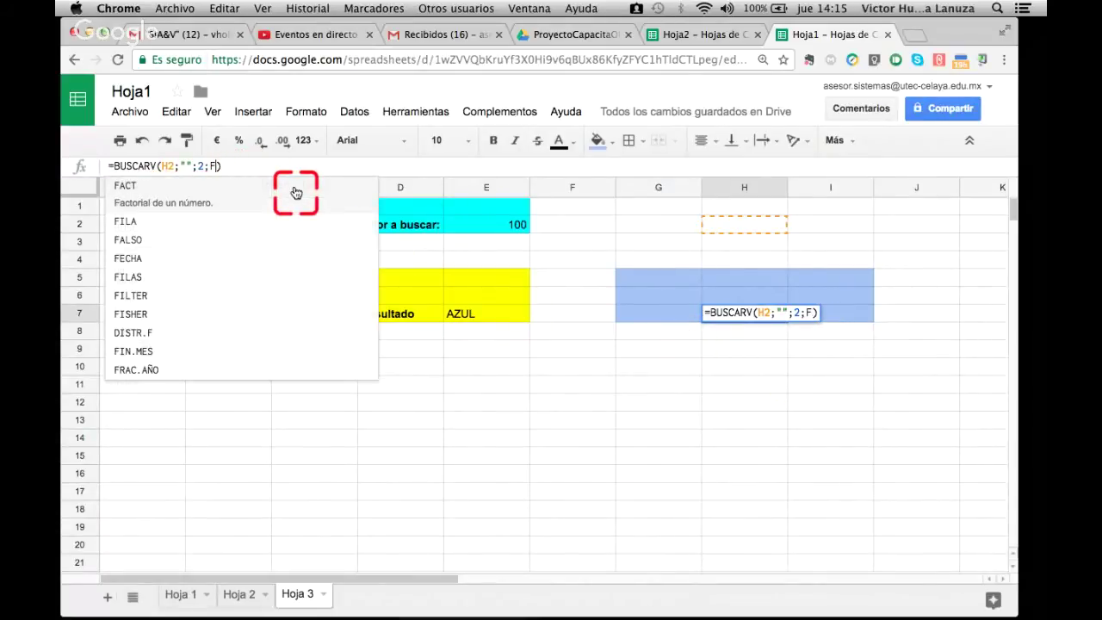
pyautogui.write('false')
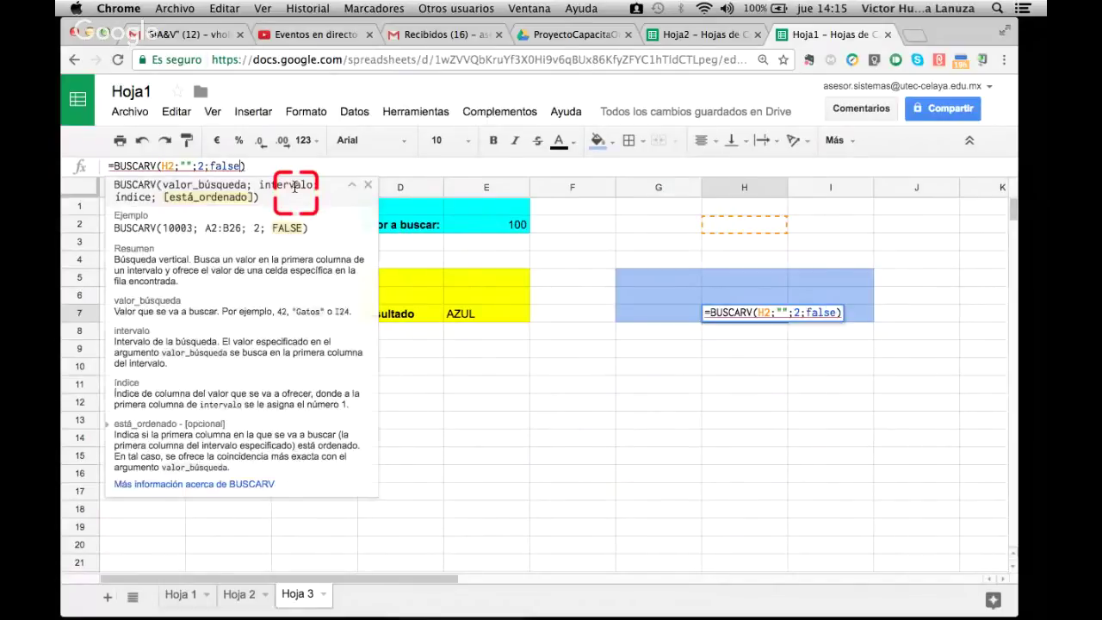
pyautogui.press('BackSpace')
pyautogui.press('BackSpace')
pyautogui.press('BackSpace')
pyautogui.press('BackSpace')
pyautogui.press('BackSpace')
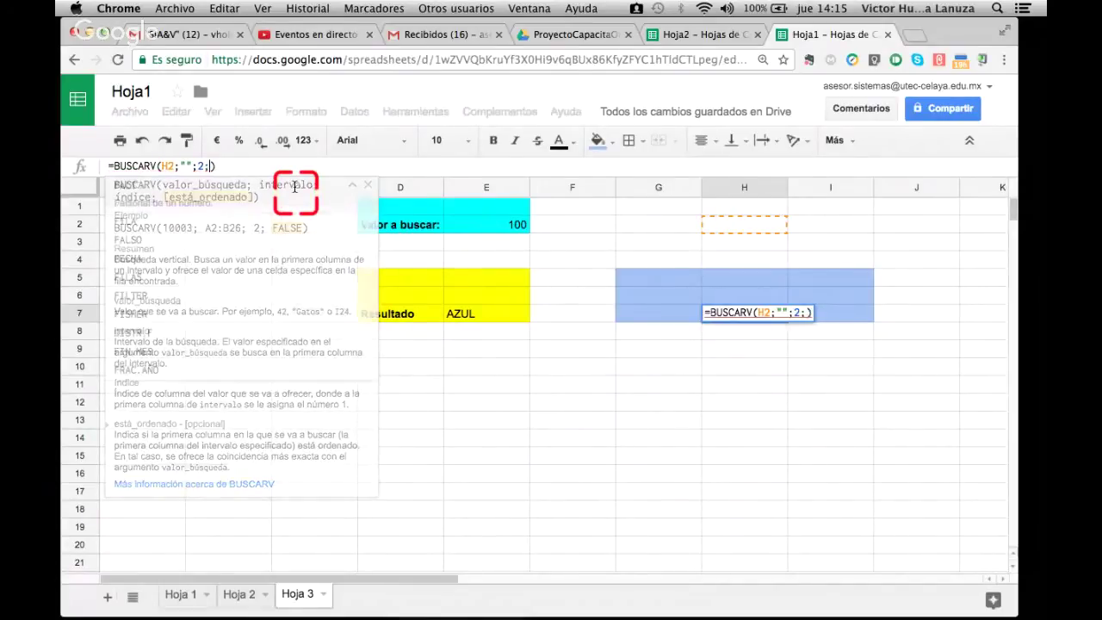
pyautogui.write('FALSE')
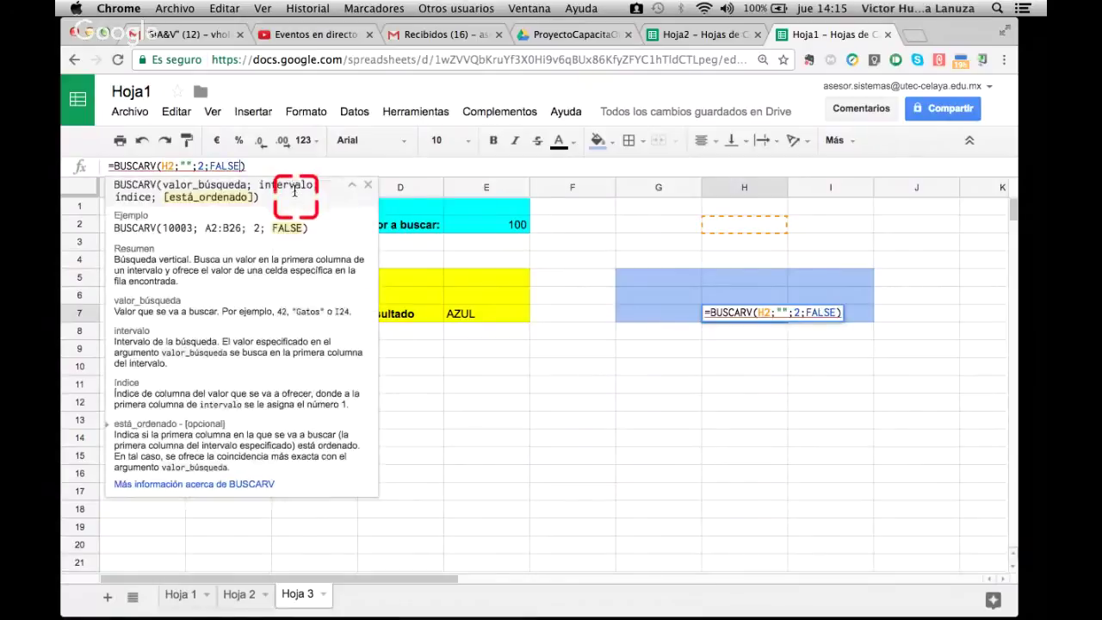
pyautogui.click(481, 366)
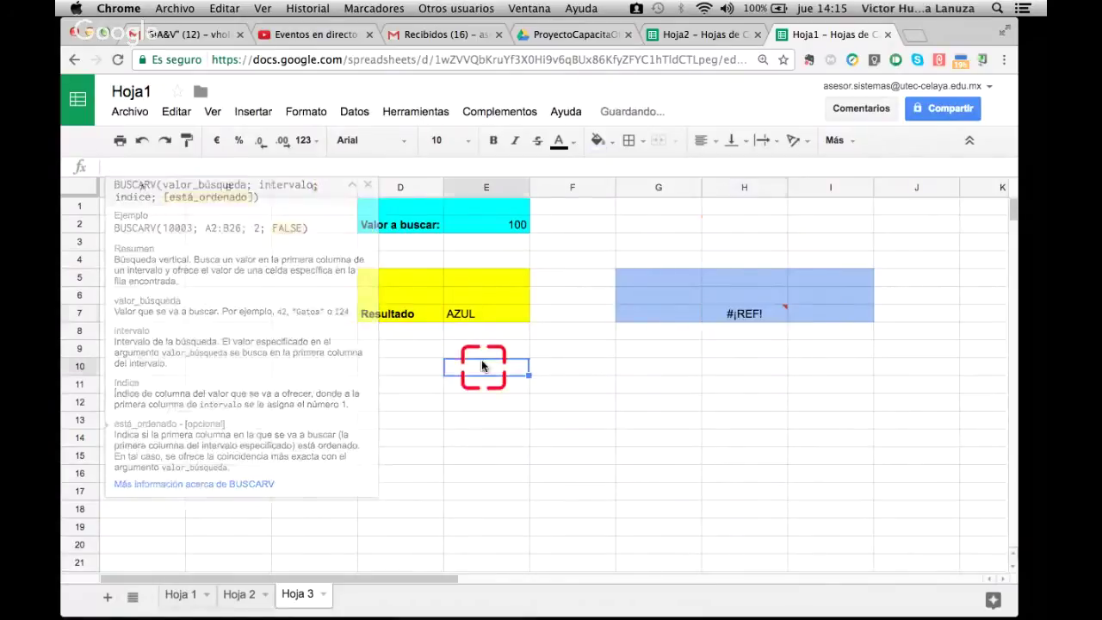
pyautogui.click(780, 318)
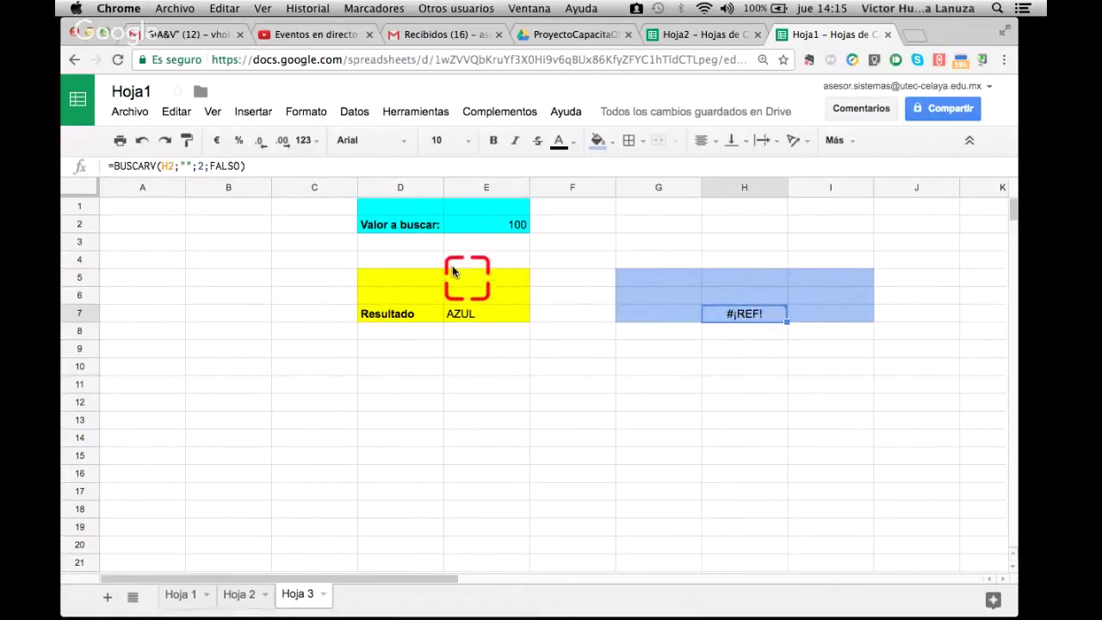
pyautogui.click(188, 165)
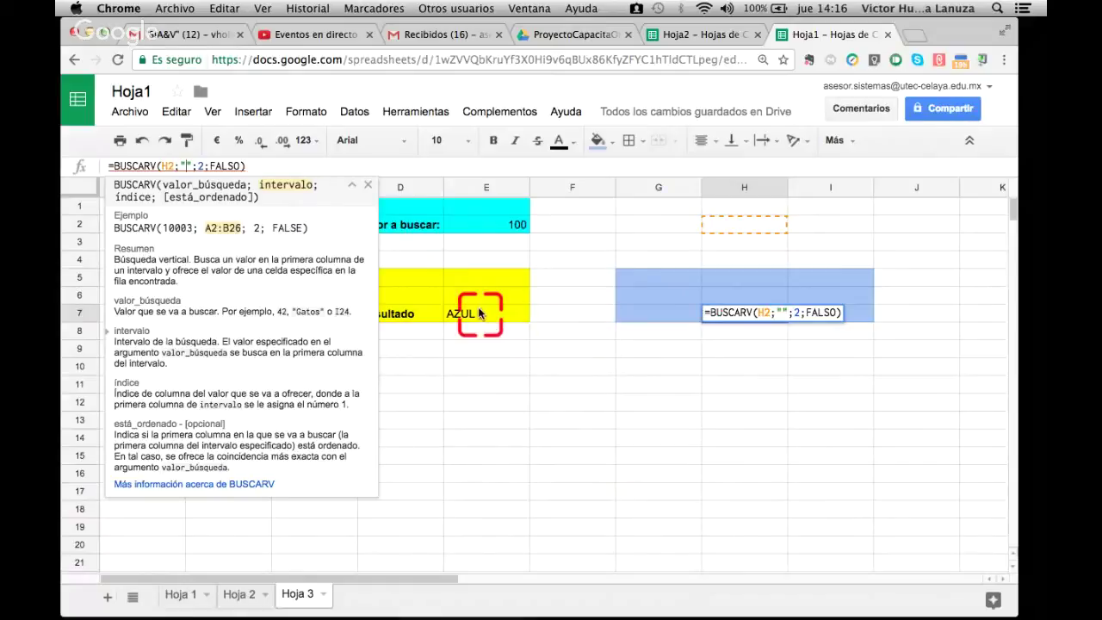
pyautogui.click(790, 313)
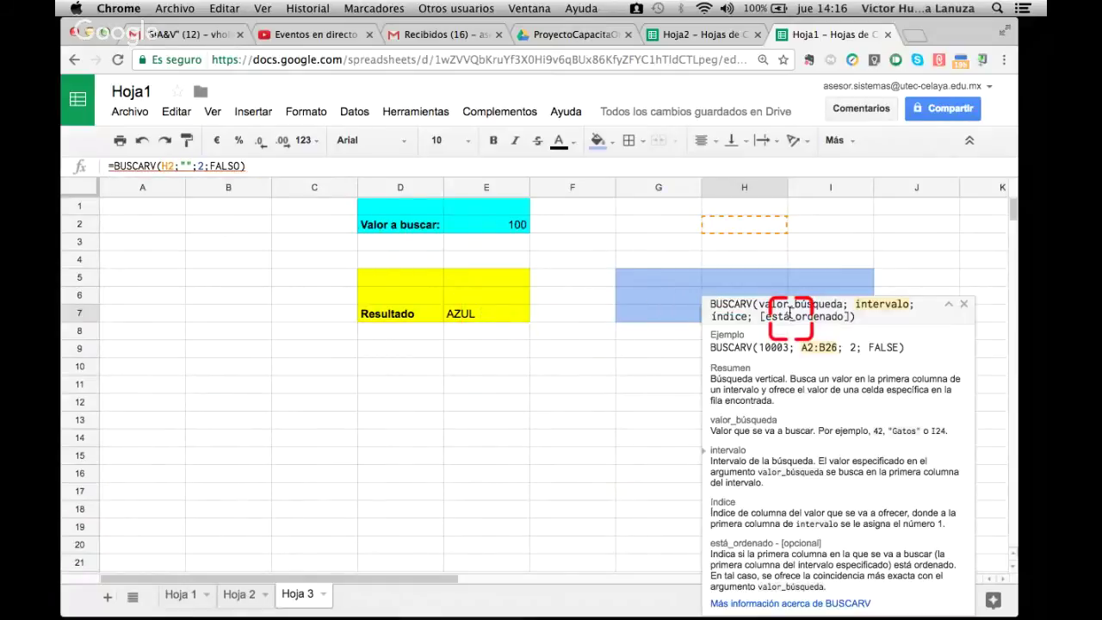
pyautogui.click(658, 348)
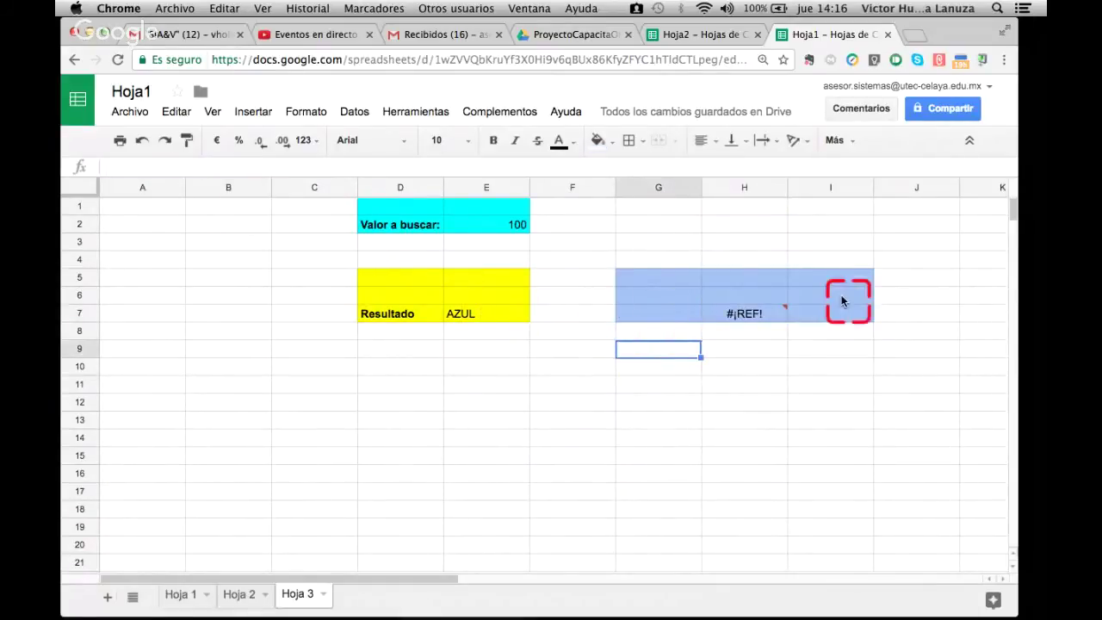
# Replace the empty interval placeholder in the H7 formula with the IMPORTRANGE function.
pyautogui.click(751, 313)
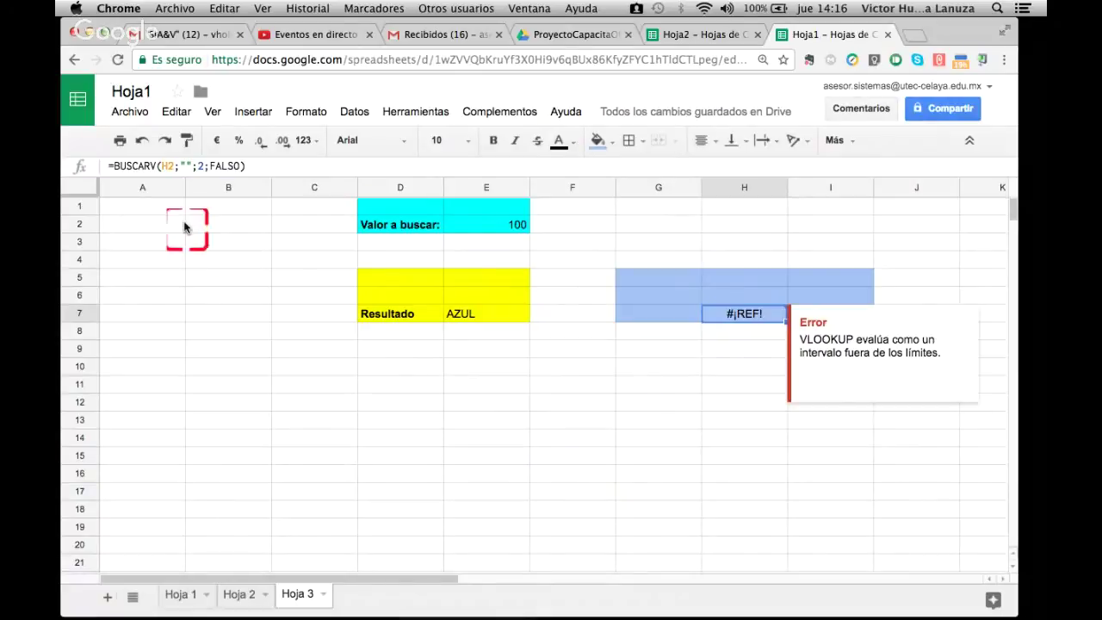
pyautogui.click(191, 166)
pyautogui.press('BackSpace')
pyautogui.press('BackSpace')
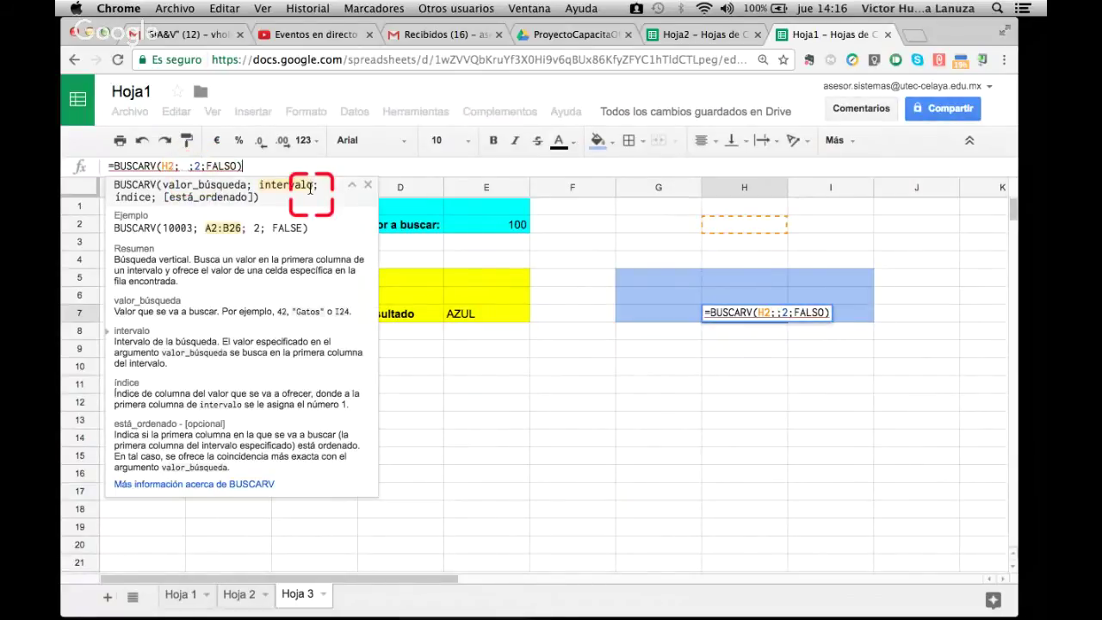
pyautogui.write('IM')
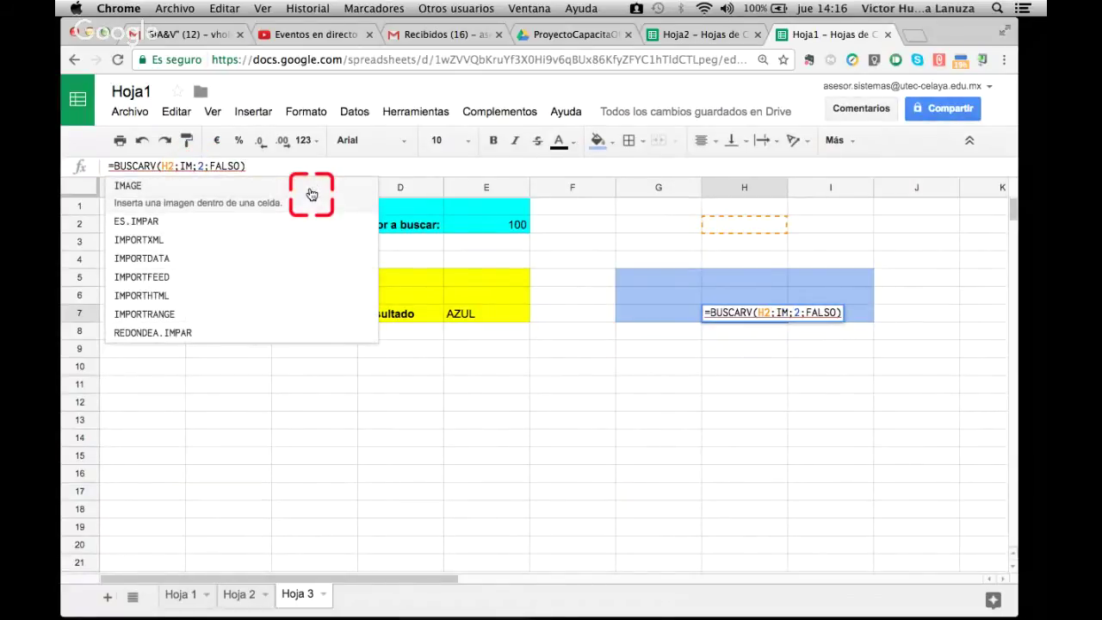
pyautogui.write('POR')
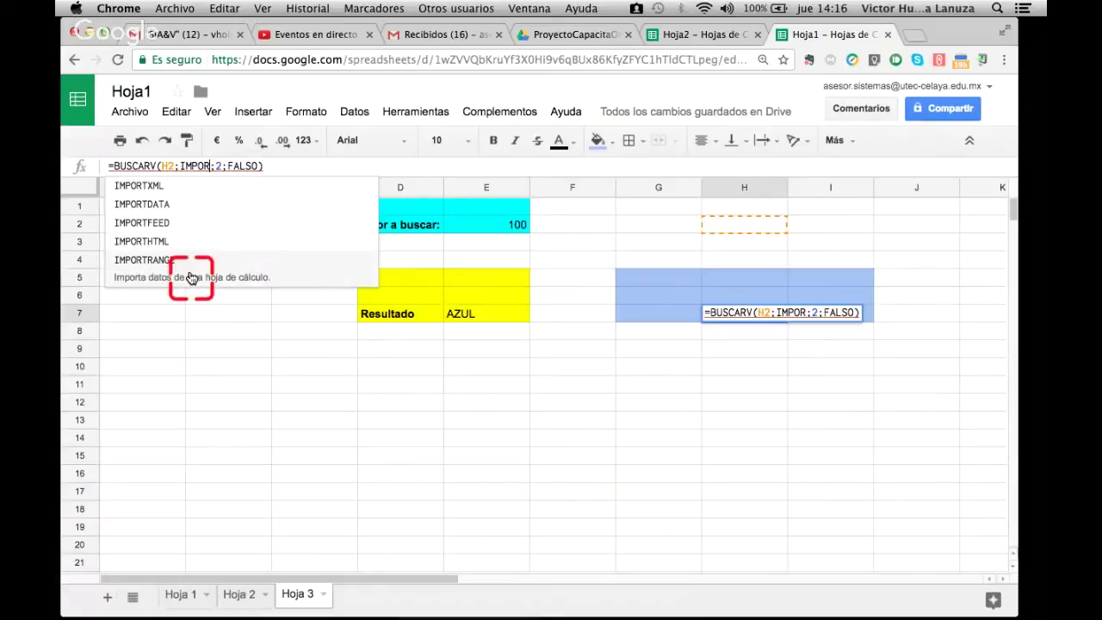
pyautogui.click(191, 277)
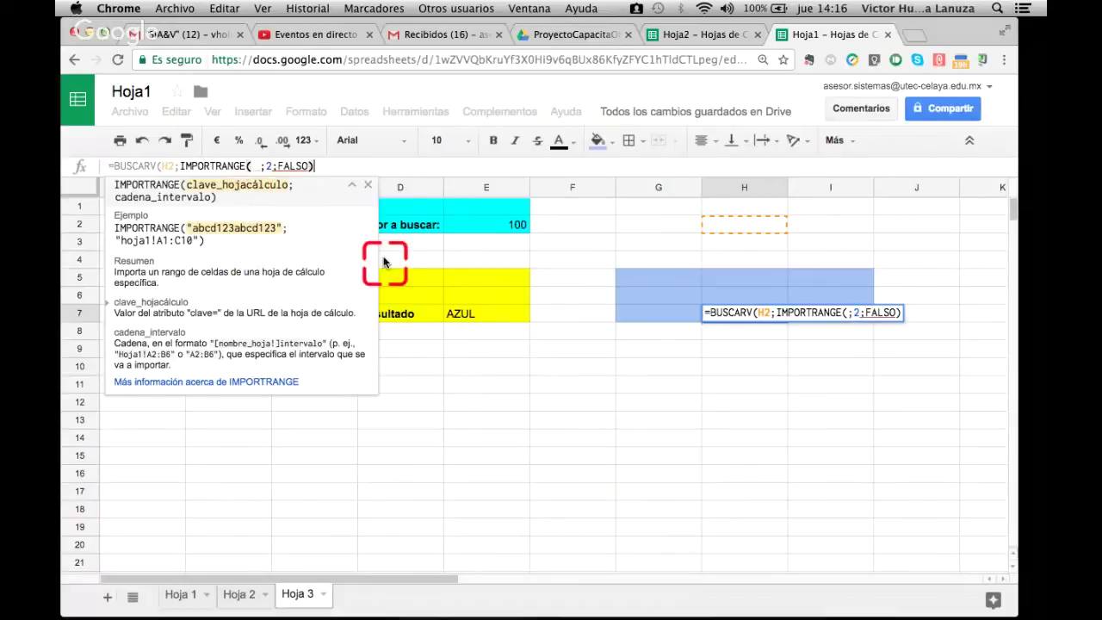
# Close the nested IMPORTRANGE call with its own parenthesis and put the cursor inside it.
pyautogui.click(253, 166)
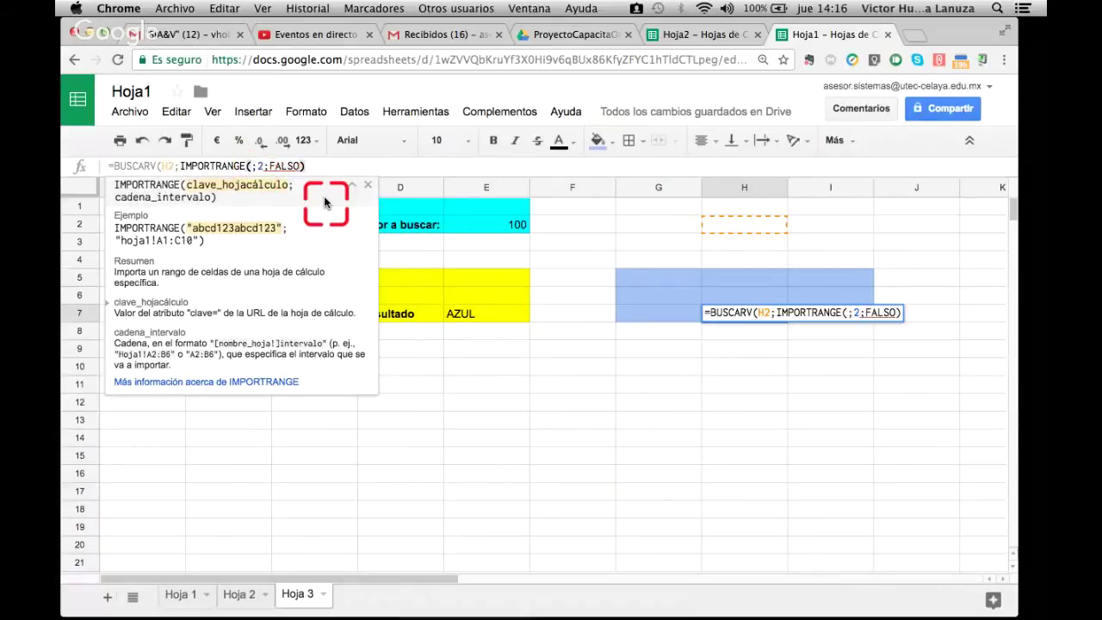
pyautogui.write('Ç')
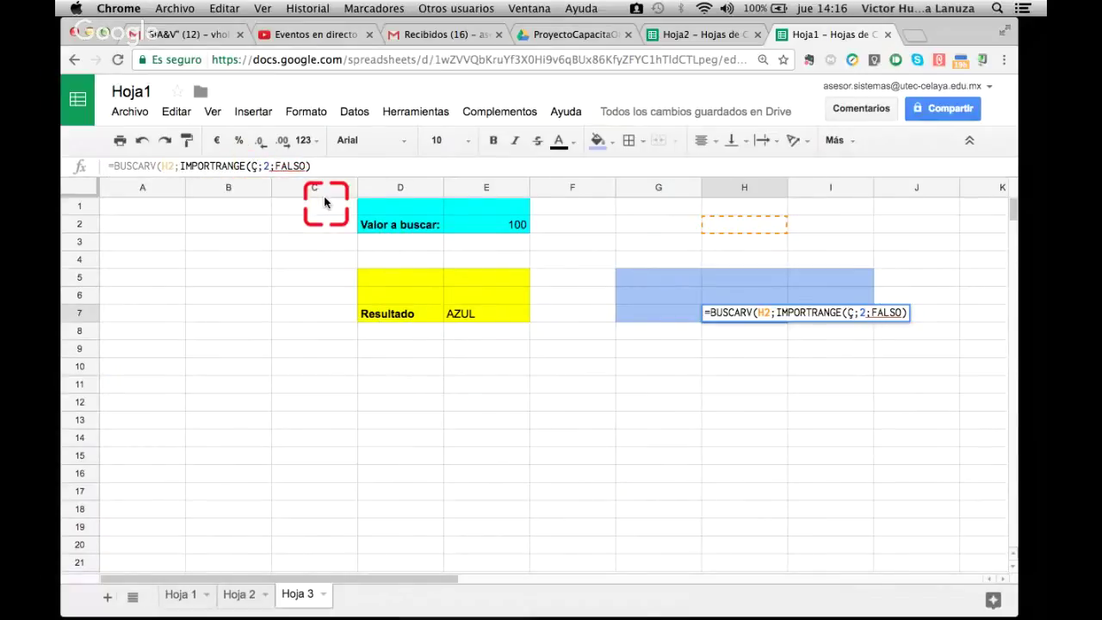
pyautogui.press('BackSpace')
pyautogui.write(')')
pyautogui.press('Left')
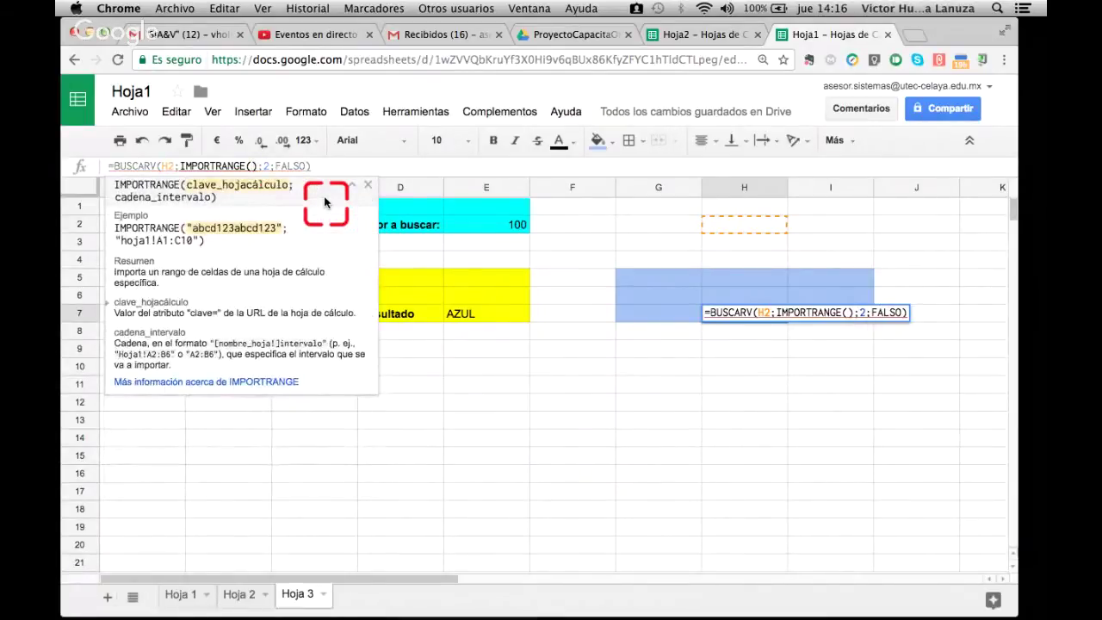
# Copy the spreadsheet key from the Hoja2 address and paste it into IMPORTRANGE in the H7 formula of Hoja1.
pyautogui.click(694, 34)
pyautogui.click(449, 64)
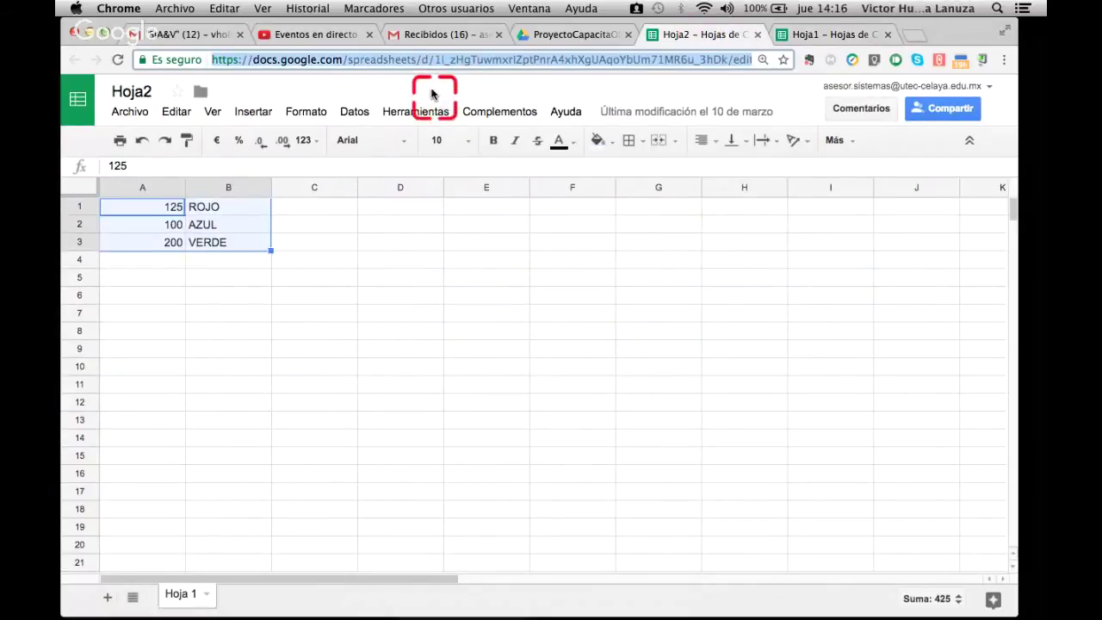
pyautogui.click(434, 58)
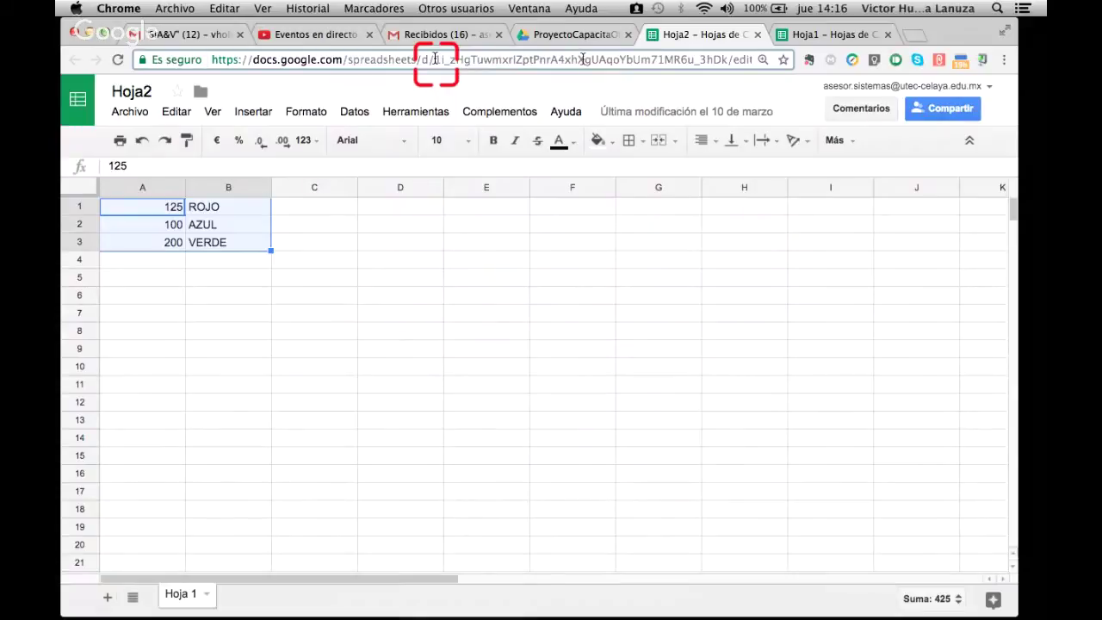
pyautogui.keyDown('shift'); pyautogui.click(728, 60); pyautogui.keyUp('shift')
pyautogui.press('super+c')
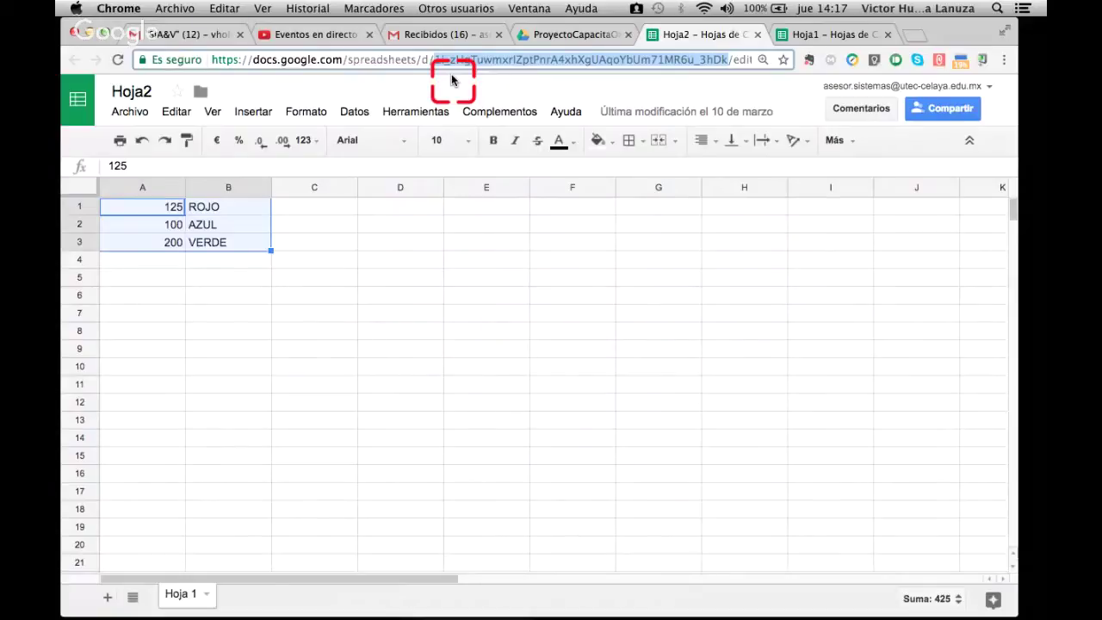
pyautogui.click(833, 35)
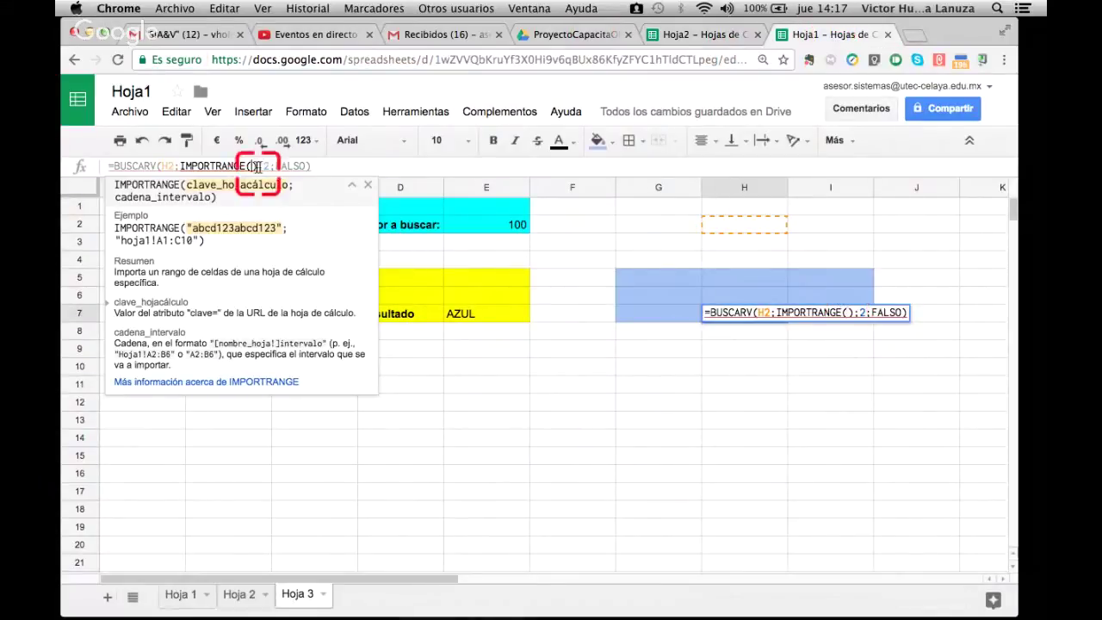
pyautogui.press('super+v')
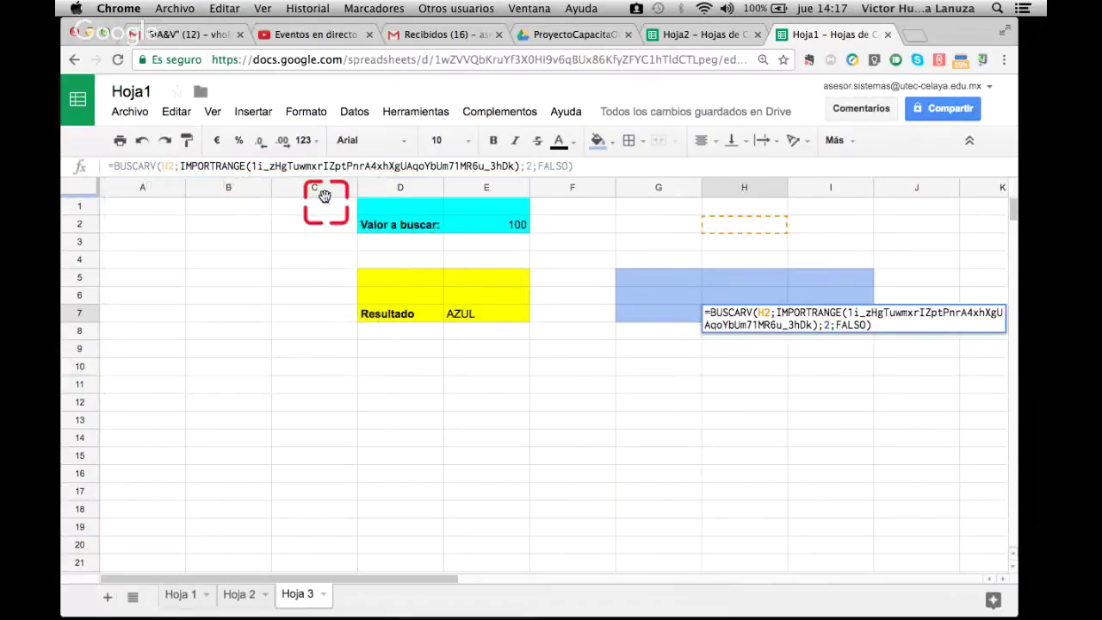
# Enclose the spreadsheet key inside IMPORTRANGE in the H7 formula in double quotes and add a semicolon after it.
pyautogui.click(251, 166)
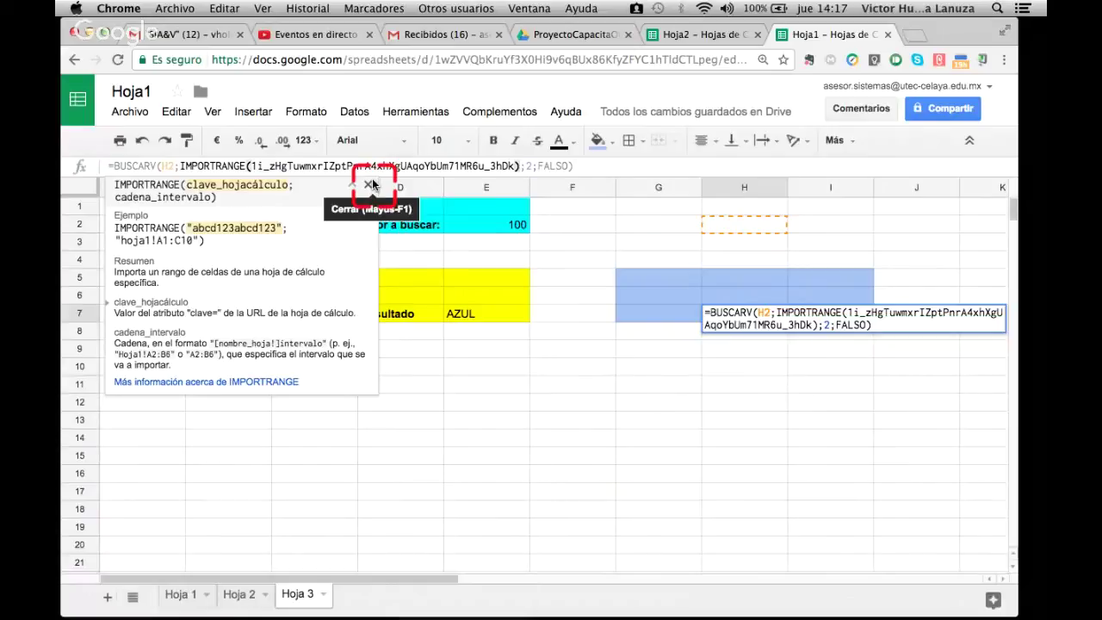
pyautogui.write('"')
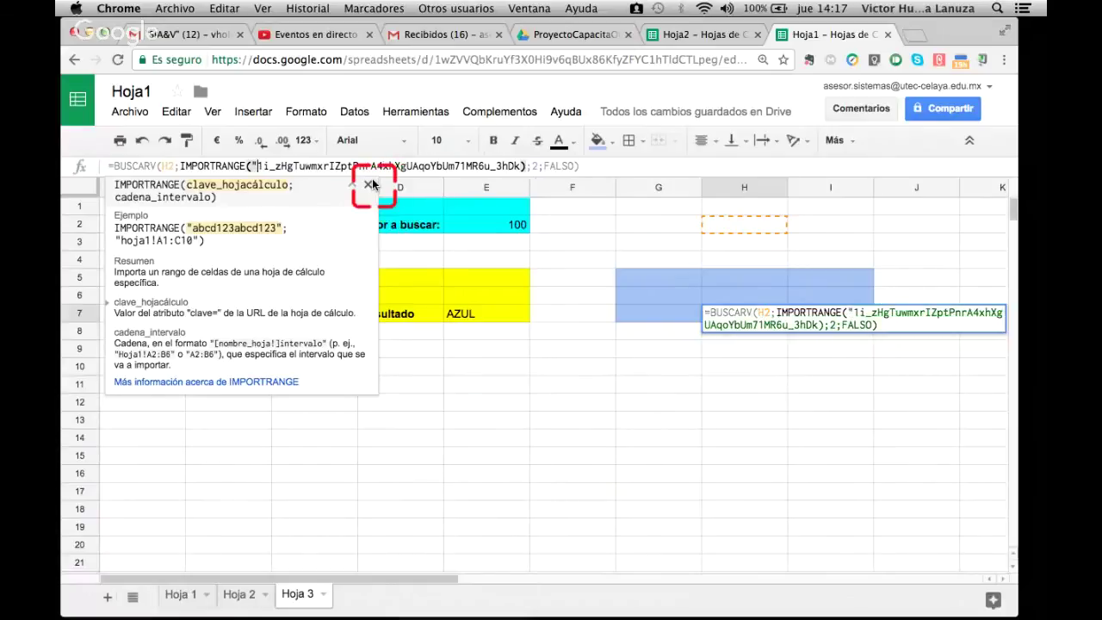
pyautogui.press('Right')
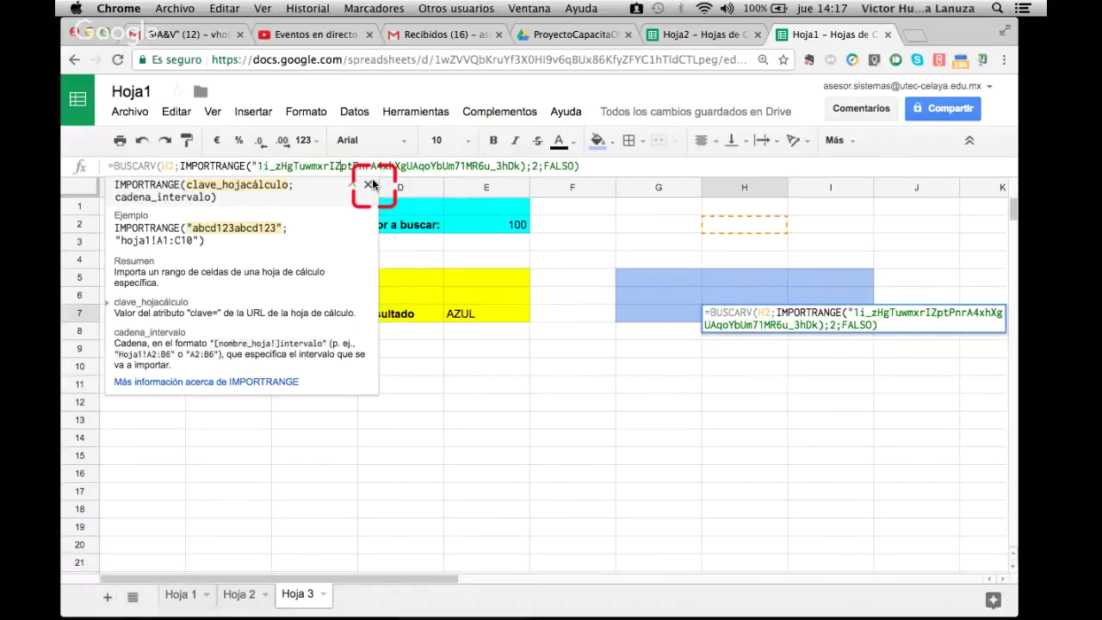
pyautogui.press('Right')
pyautogui.press('Right')
pyautogui.press('Right')
pyautogui.press('Right')
pyautogui.press('Right')
pyautogui.press('Right')
pyautogui.press('Right')
pyautogui.press('Right')
pyautogui.press('Right')
pyautogui.press('Right')
pyautogui.press('Right')
pyautogui.press('Right')
pyautogui.write('"')
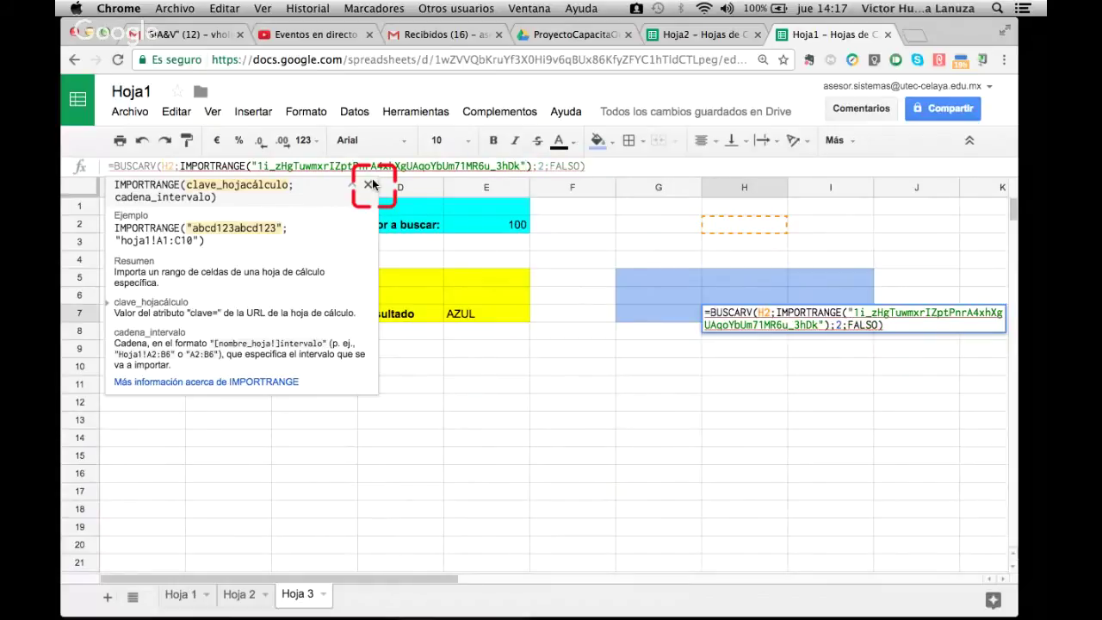
pyautogui.write(',')
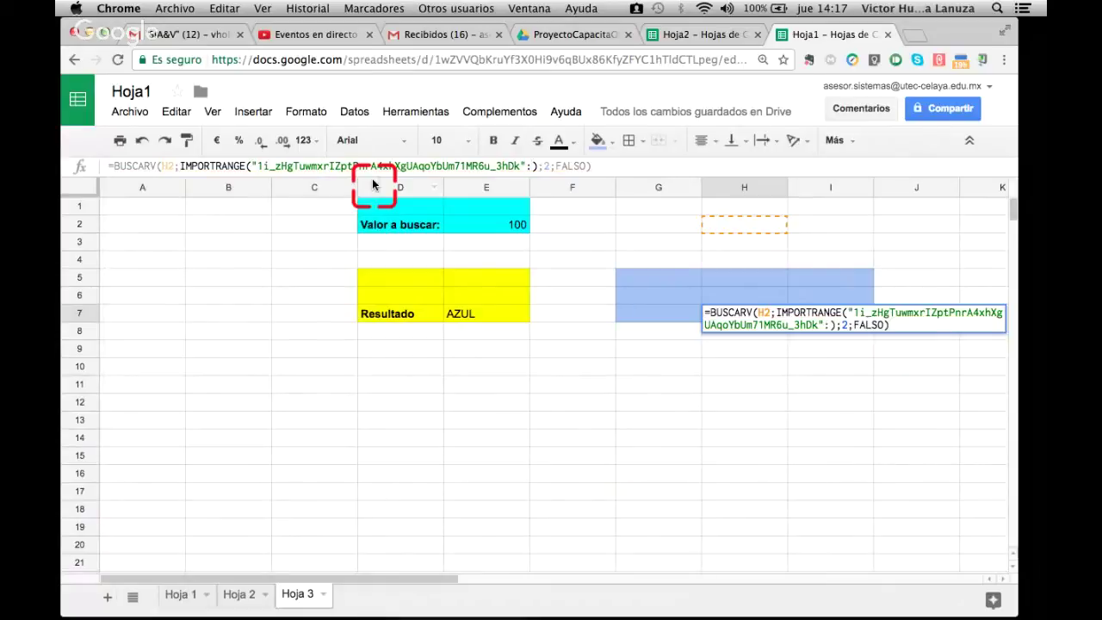
pyautogui.press('BackSpace')
pyautogui.write(';')
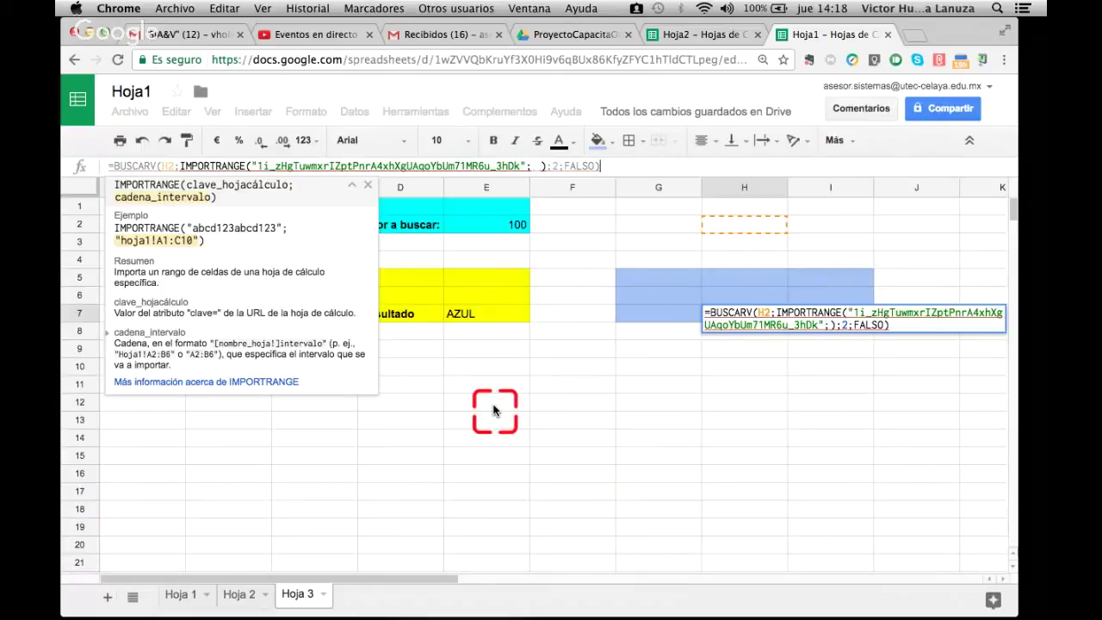
# Examine the lookup data range A1:B3 in the Hoja2 spreadsheet and return to the H7 formula in Hoja1.
pyautogui.click(702, 40)
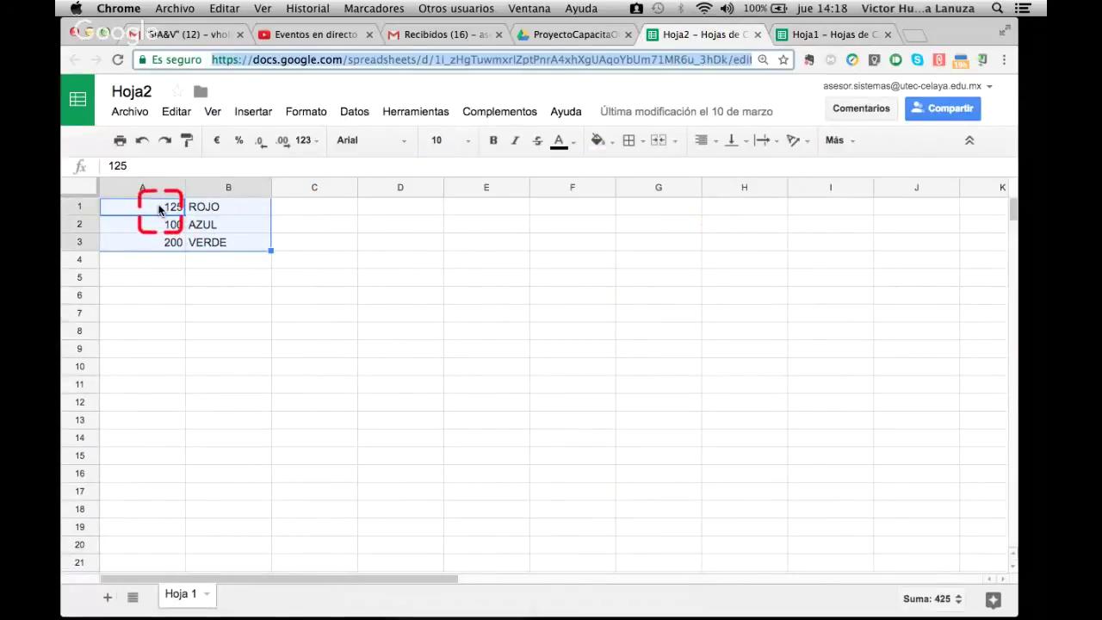
pyautogui.click(159, 211)
pyautogui.hotkey('shift', 'Down')
pyautogui.hotkey('shift', 'Down')
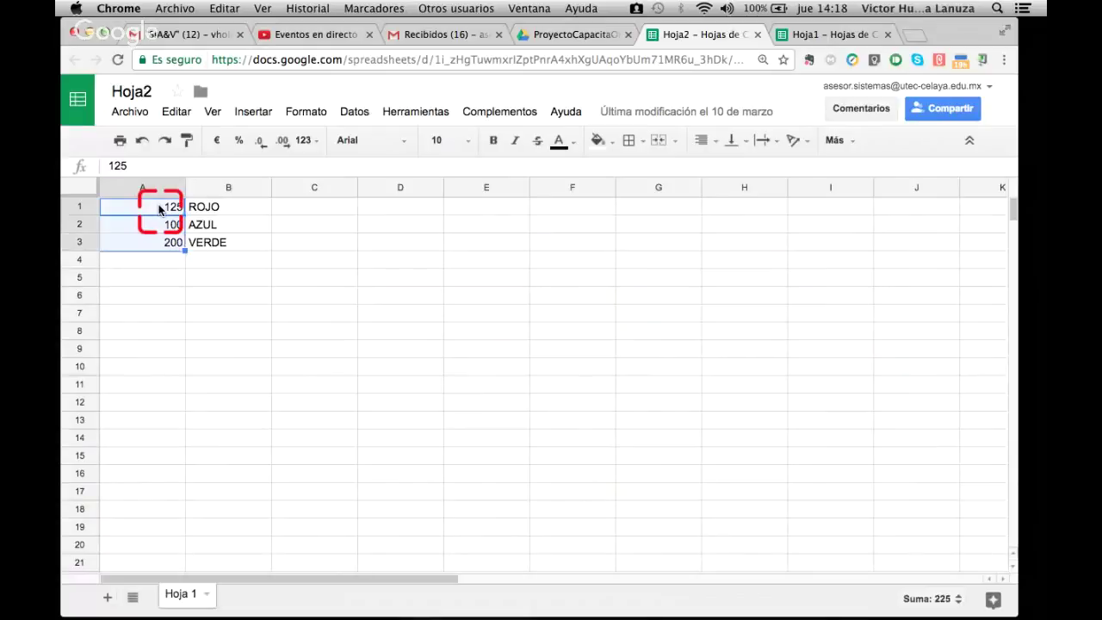
pyautogui.hotkey('shift', 'Right')
pyautogui.hotkey('shift', 'Right')
pyautogui.hotkey('shift', 'Left')
pyautogui.click(713, 5)
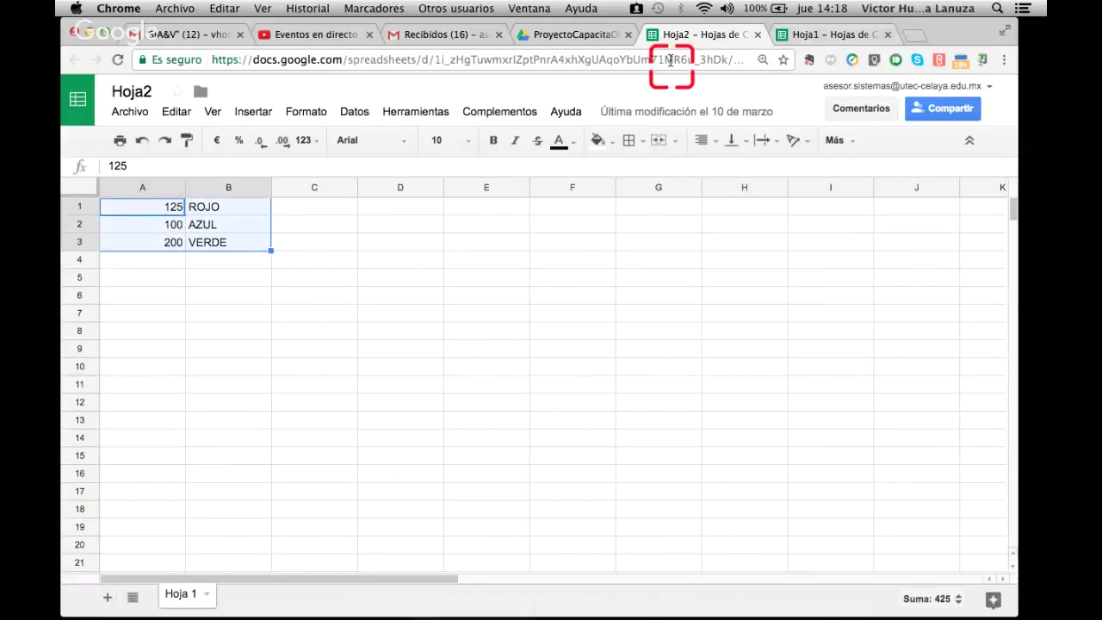
pyautogui.press('Return')
pyautogui.click(796, 34)
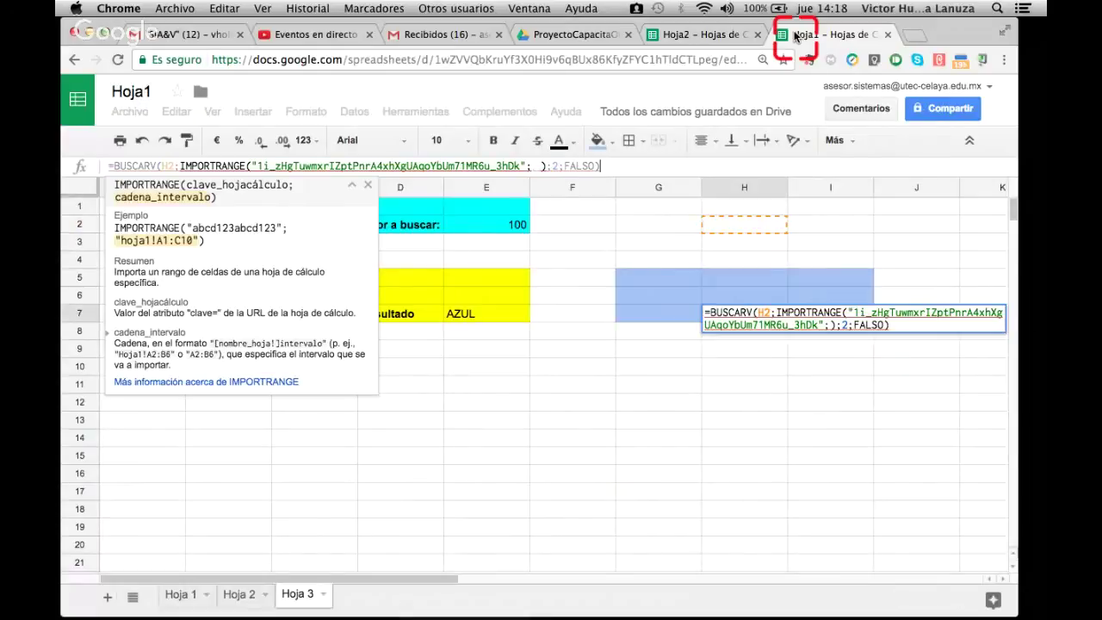
# Retype the semicolon after the key in the H7 formula and add an empty pair of double quotes for IMPORTRANGE's second argument.
pyautogui.click(531, 166)
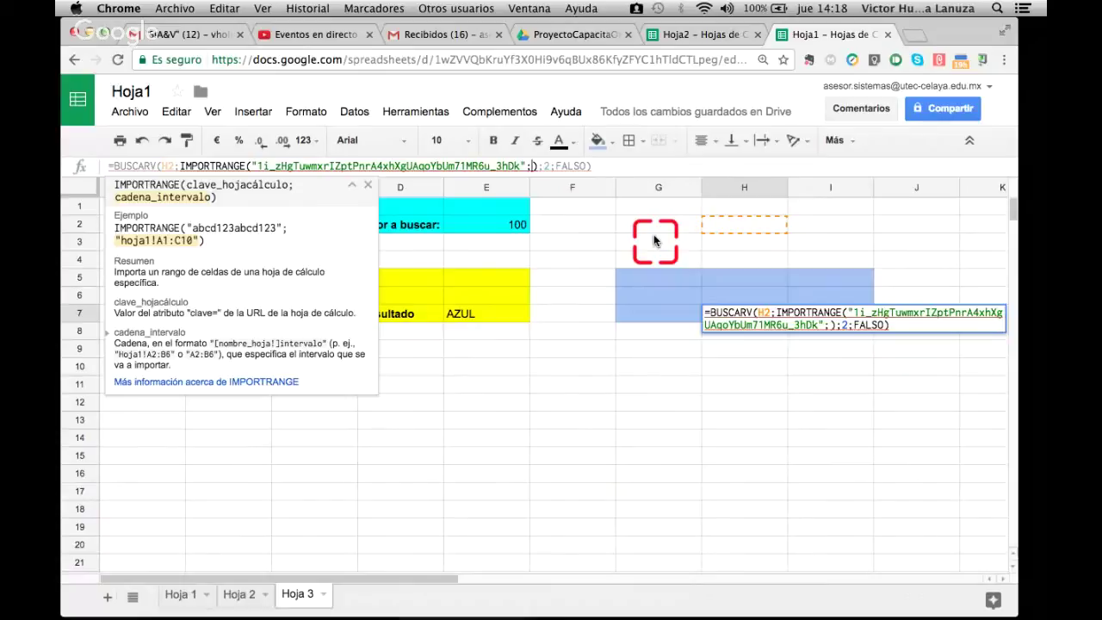
pyautogui.press('BackSpace')
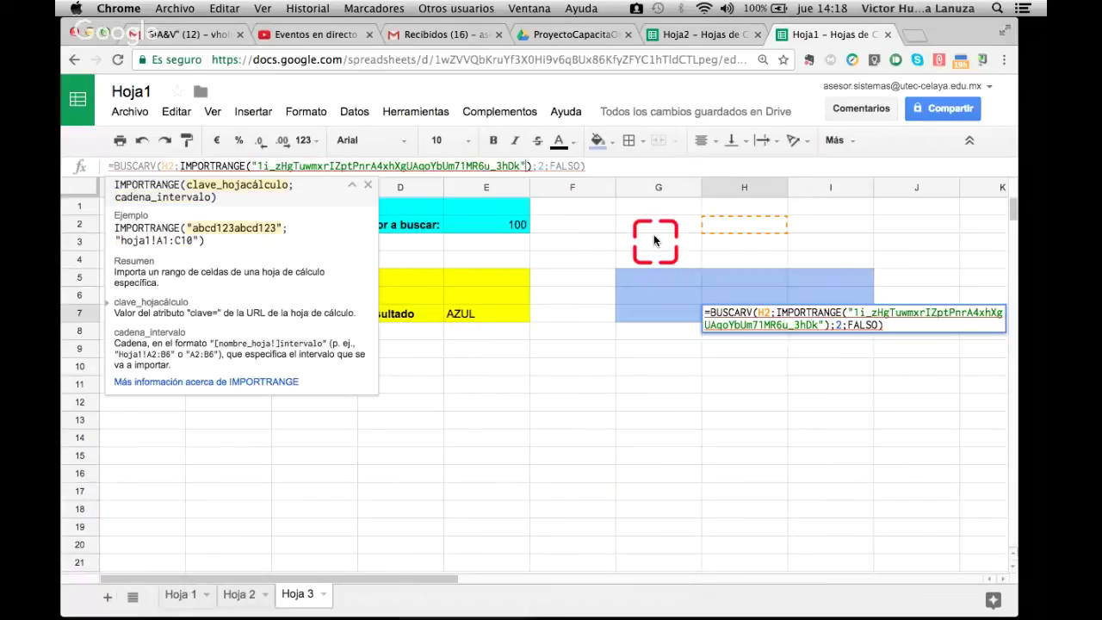
pyautogui.write(';')
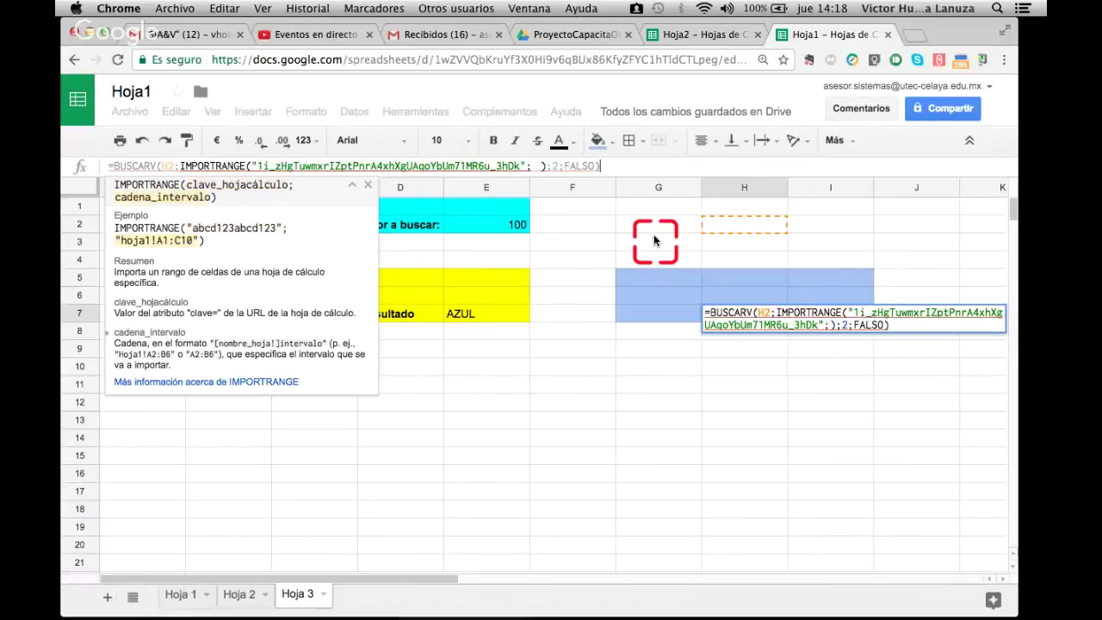
pyautogui.click(709, 34)
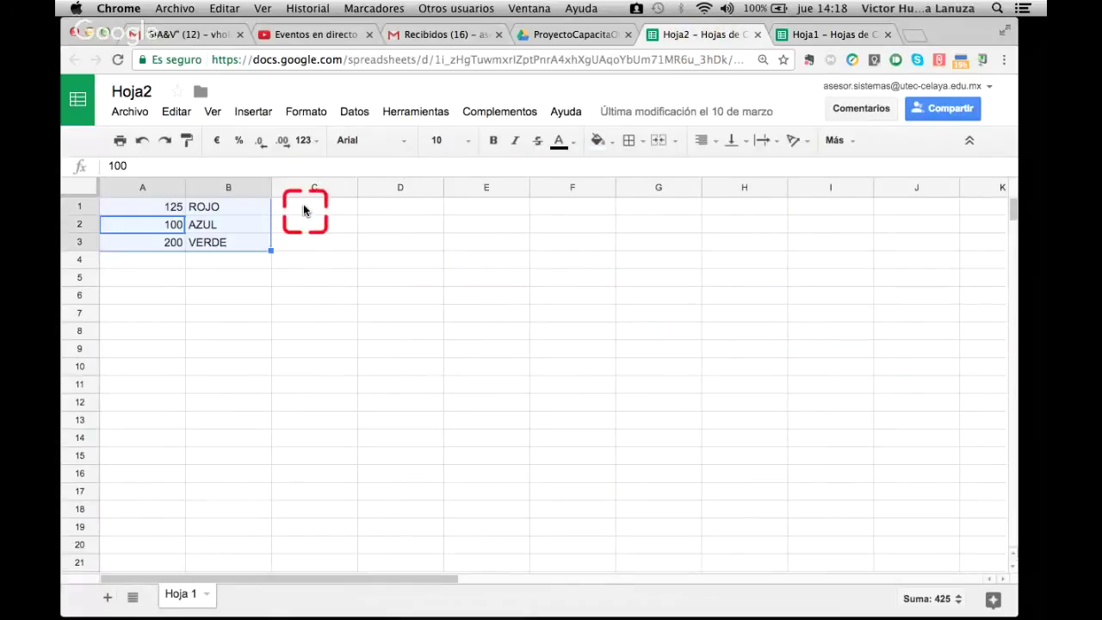
pyautogui.click(806, 34)
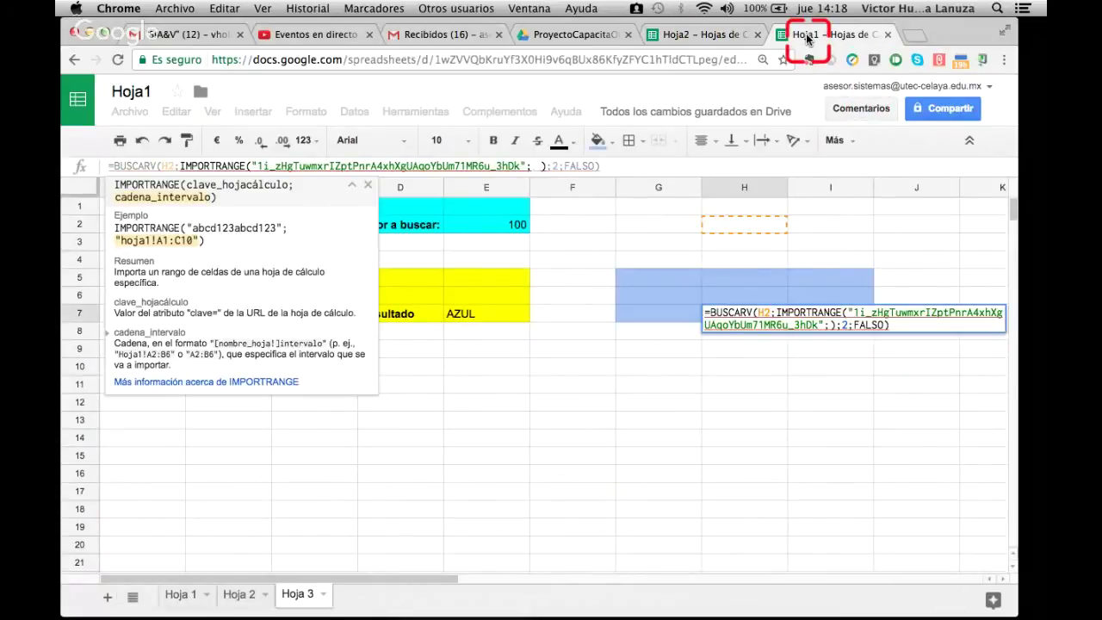
pyautogui.click(534, 165)
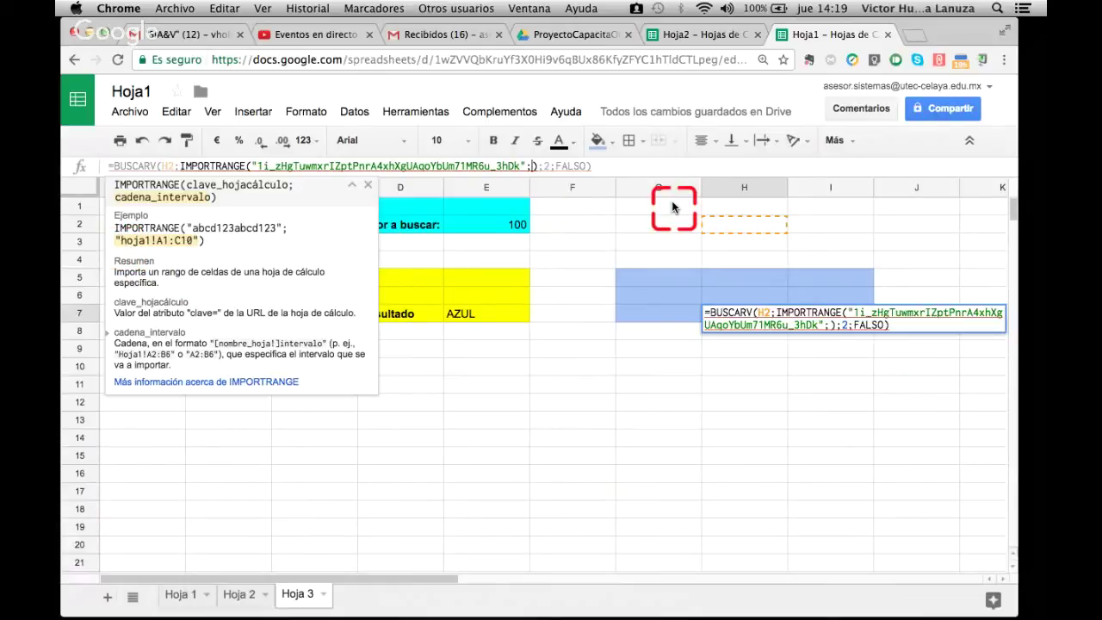
pyautogui.write('""')
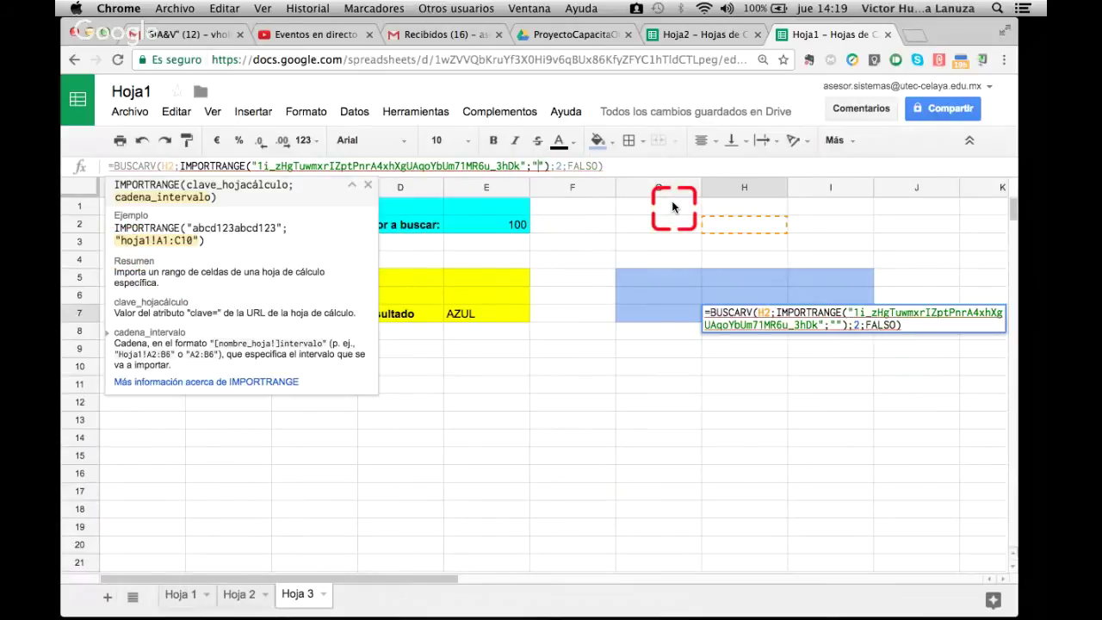
# Copy the example interval hoja1!A1:C10 from the IMPORTRANGE help, paste it between the empty quotes in H7, and commit the formula.
pyautogui.click(707, 41)
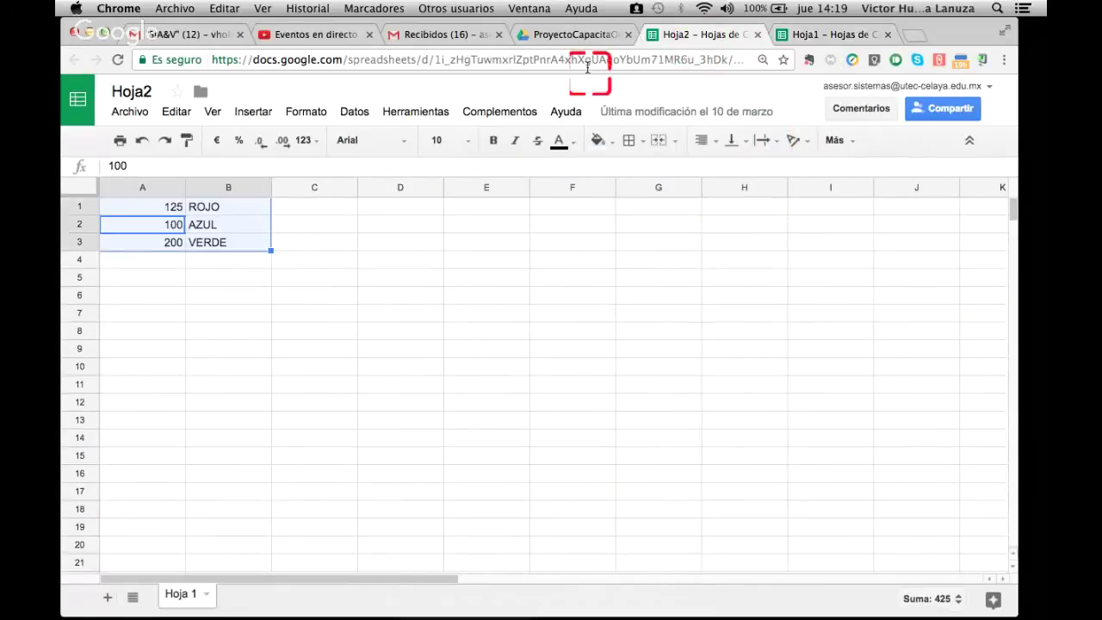
pyautogui.click(358, 293)
pyautogui.click(155, 207)
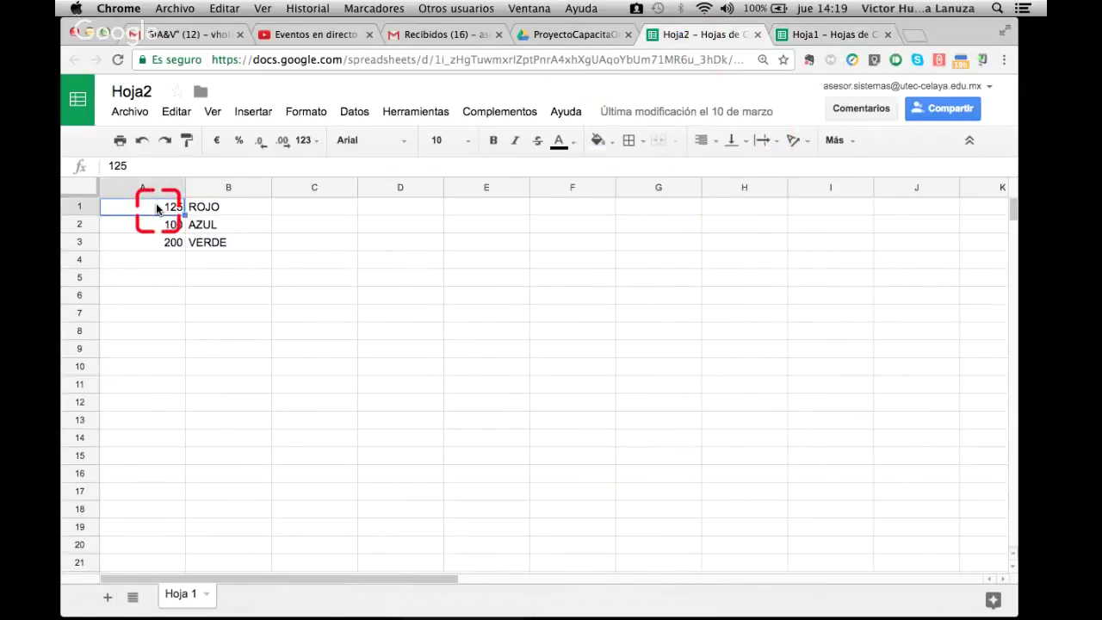
pyautogui.click(809, 38)
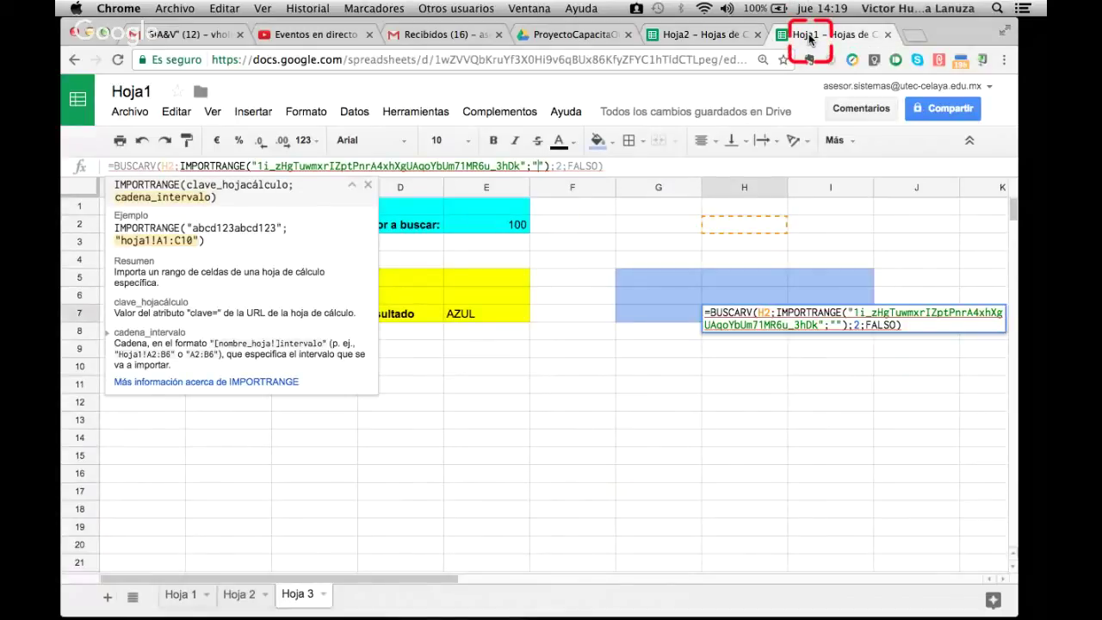
pyautogui.moveTo(116, 241); pyautogui.dragTo(192, 244)
pyautogui.press('super+c')
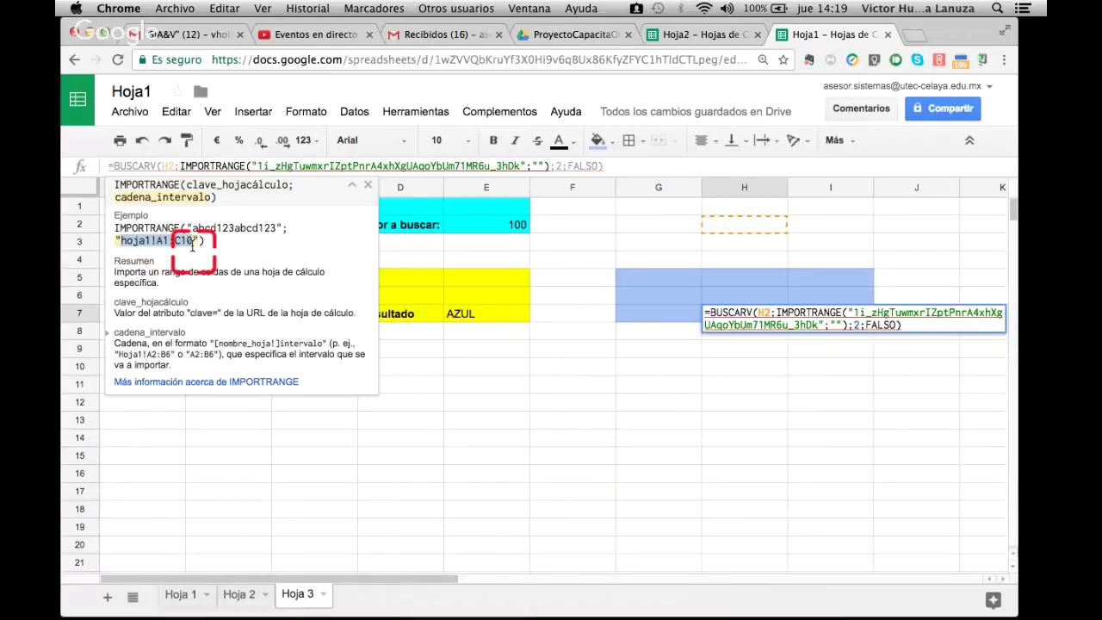
pyautogui.click(535, 166)
pyautogui.press('super+v')
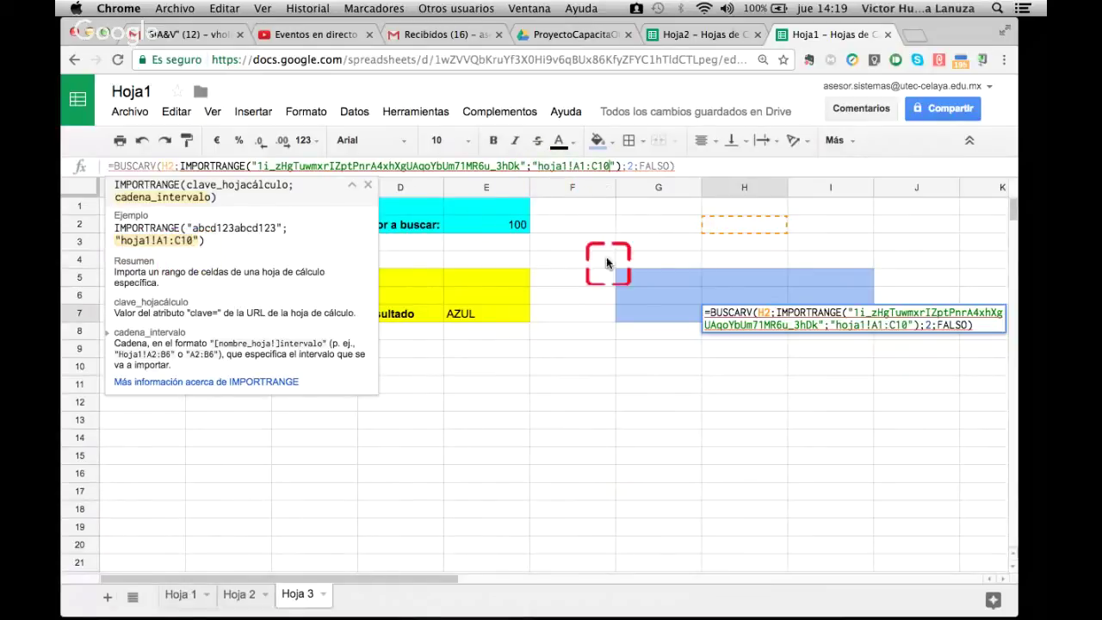
pyautogui.click(609, 379)
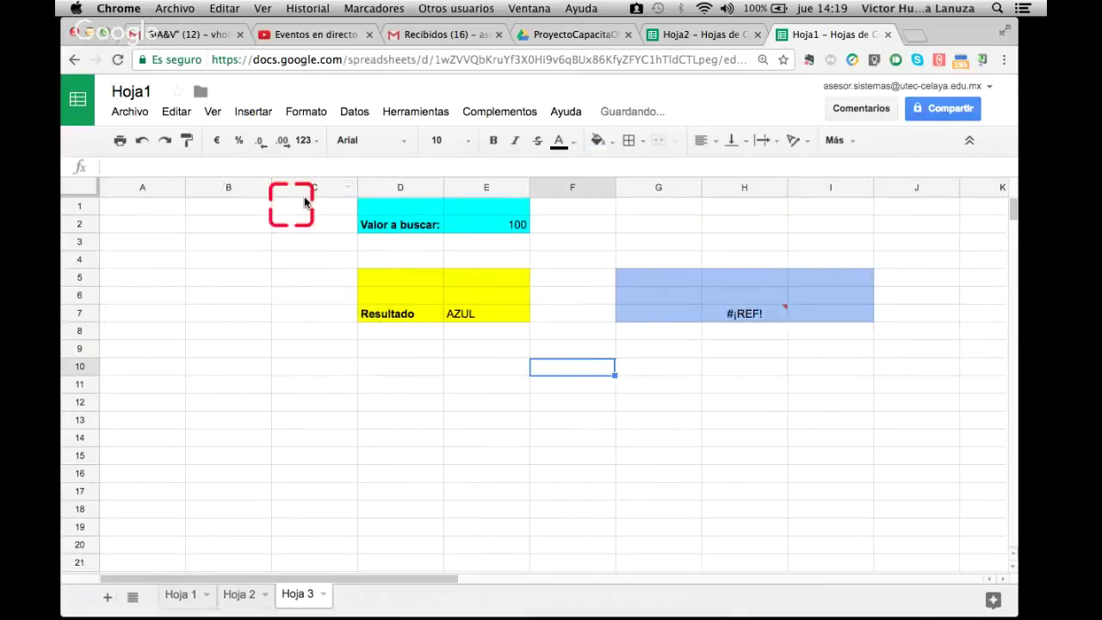
# Check the data extent in Hoja2, change the end of the IMPORTRANGE interval in H7 to b3, and commit the formula.
pyautogui.click(777, 316)
pyautogui.click(565, 166)
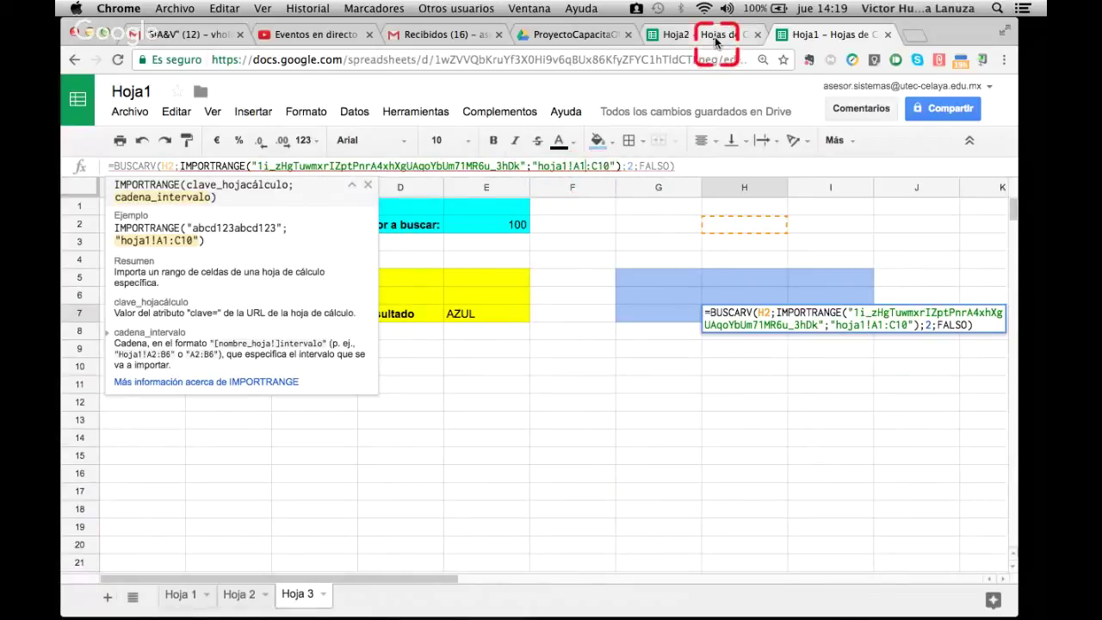
pyautogui.click(708, 35)
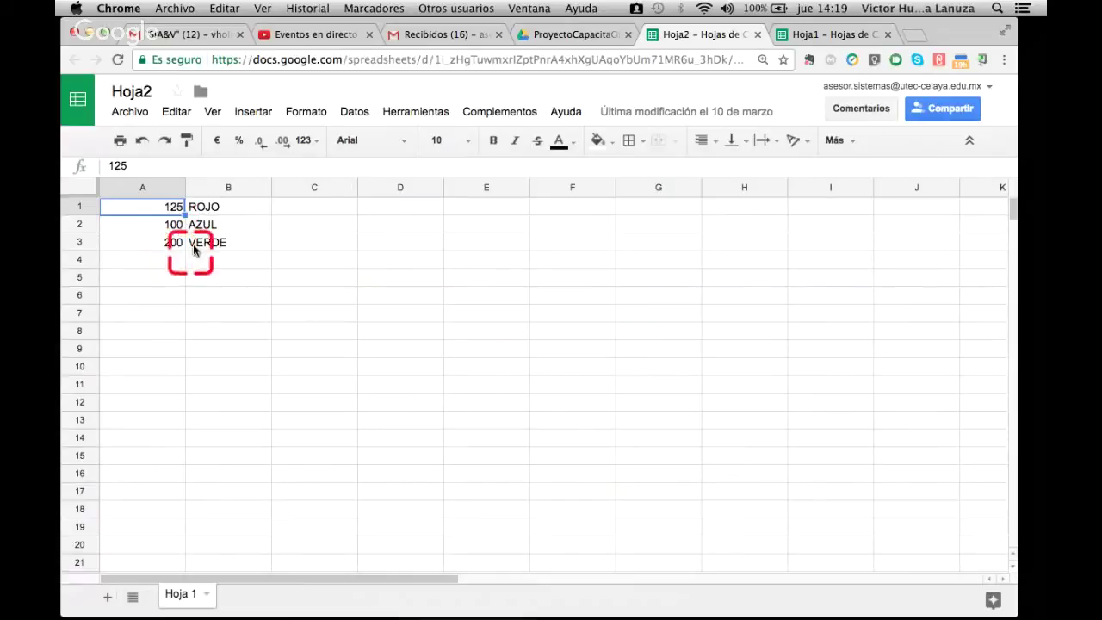
pyautogui.click(796, 38)
pyautogui.click(708, 36)
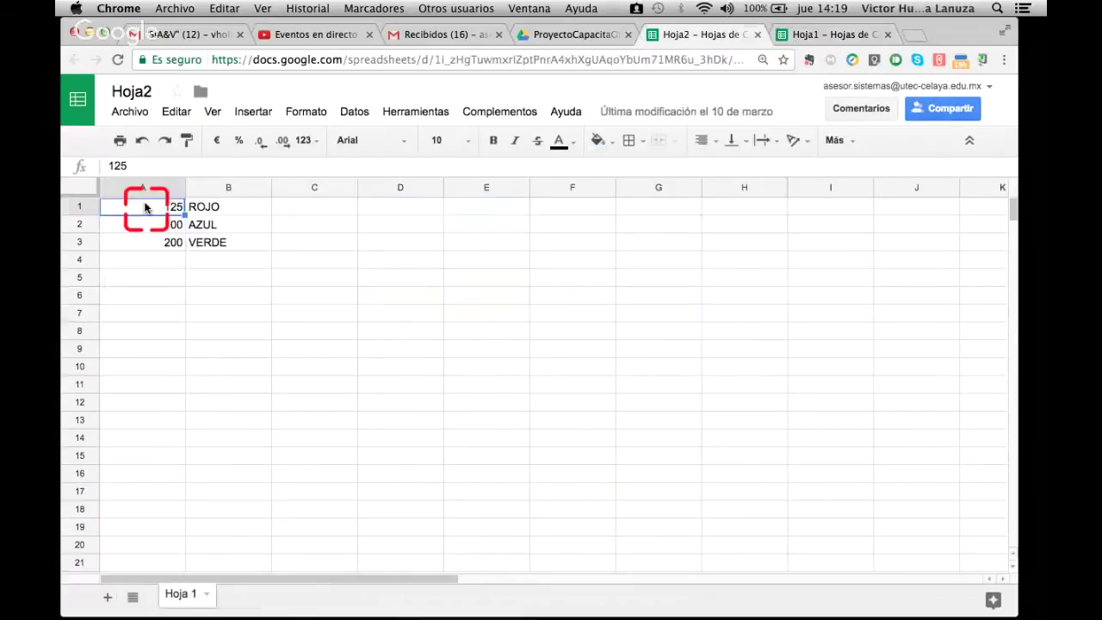
pyautogui.moveTo(139, 205); pyautogui.dragTo(229, 246)
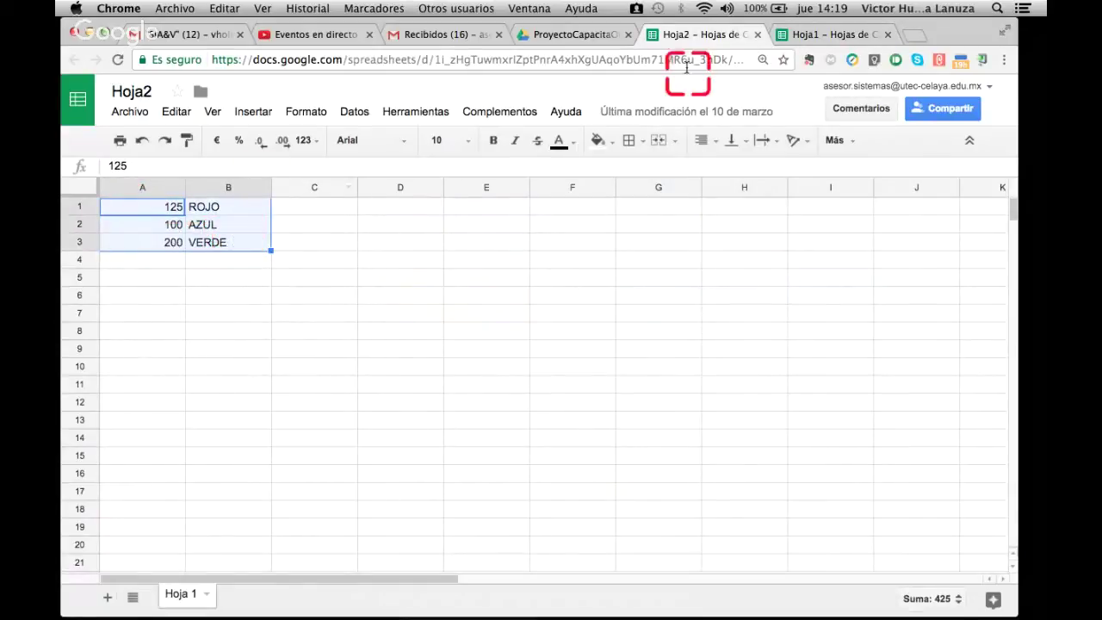
pyautogui.click(828, 34)
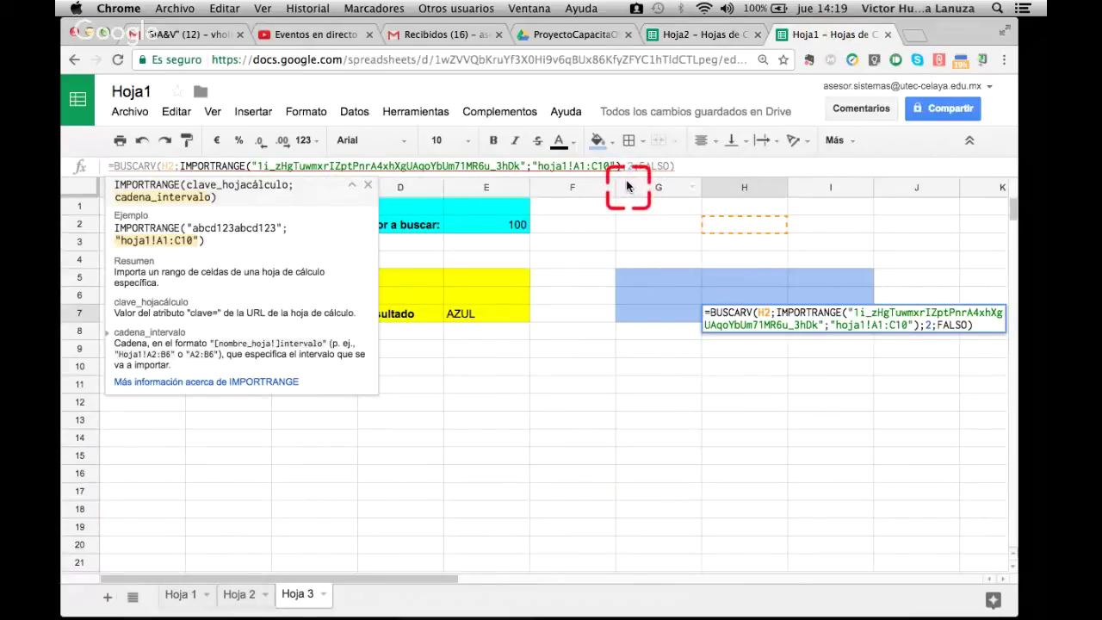
pyautogui.press('BackSpace')
pyautogui.press('BackSpace')
pyautogui.press('BackSpace')
pyautogui.write('b130')
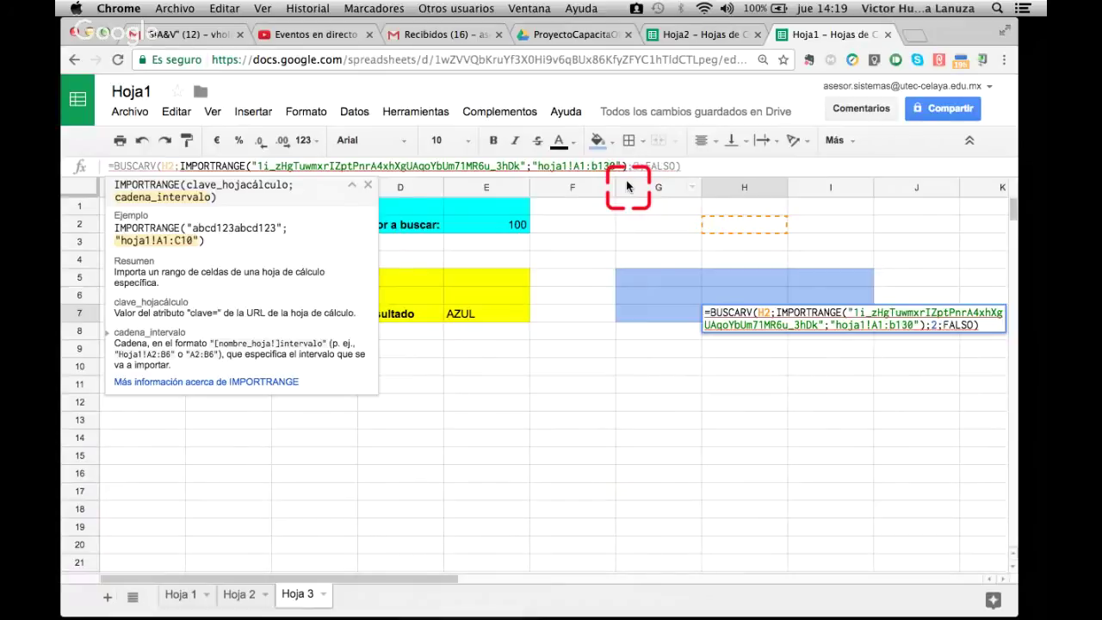
pyautogui.press('BackSpace')
pyautogui.press('BackSpace')
pyautogui.press('BackSpace')
pyautogui.write('3')
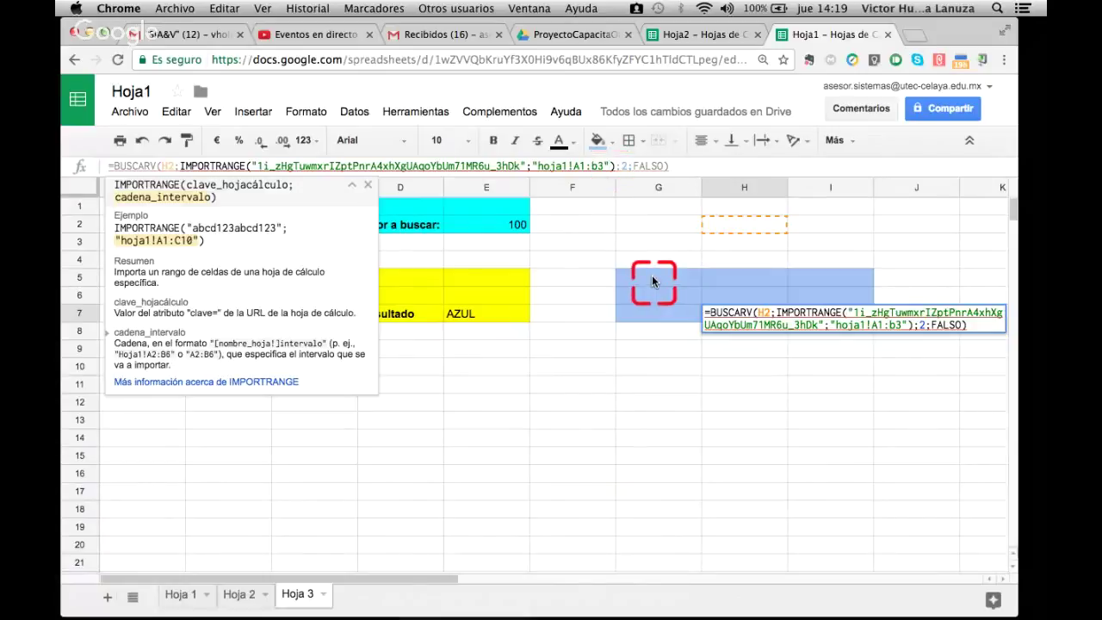
pyautogui.click(590, 316)
# Compare the H7 formula with the working BUSCARV formula in E7 and examine the error shown for H7.
pyautogui.click(746, 315)
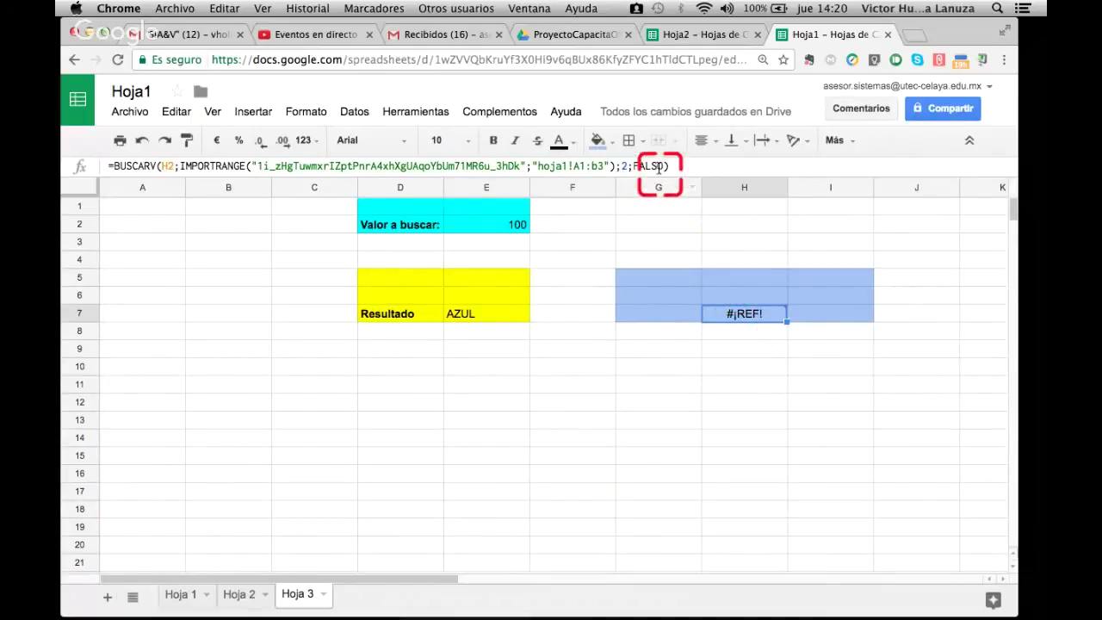
pyautogui.click(457, 311)
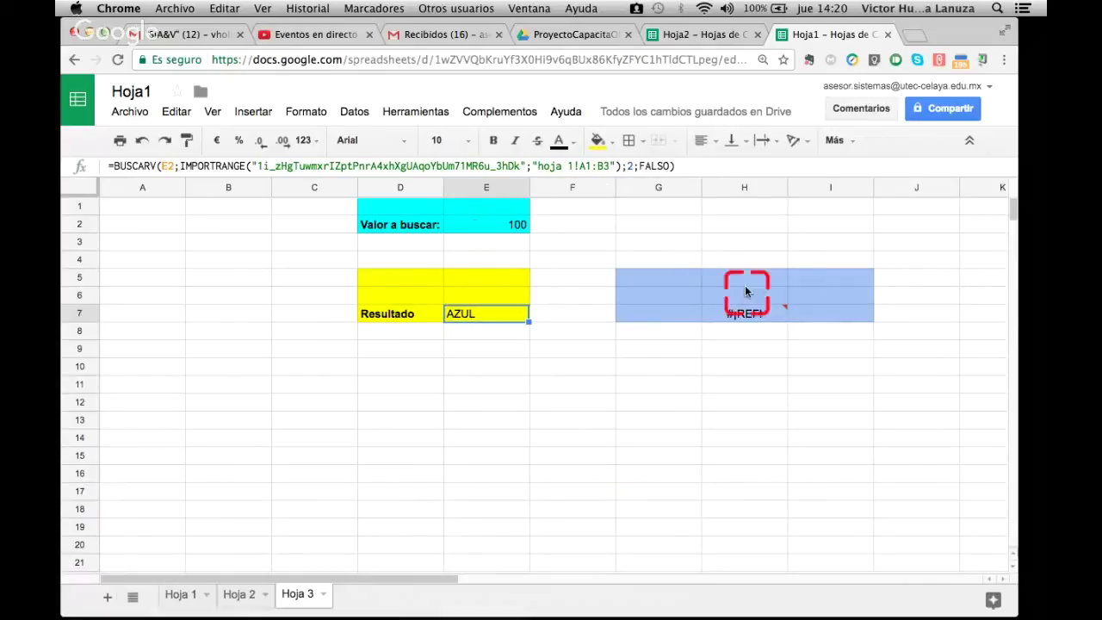
pyautogui.click(766, 314)
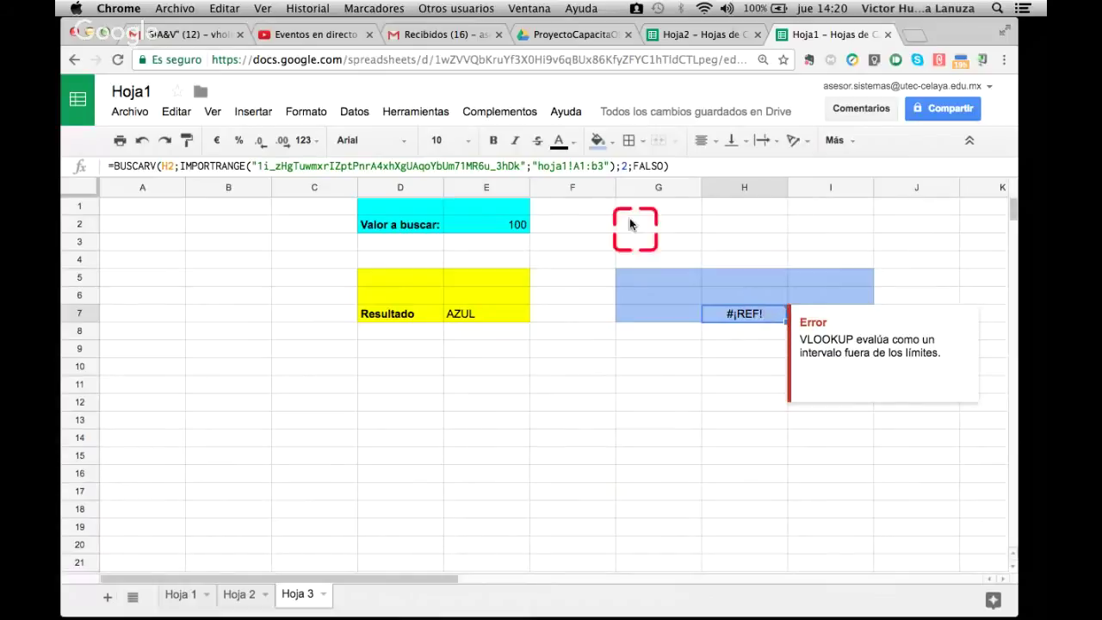
pyautogui.click(497, 317)
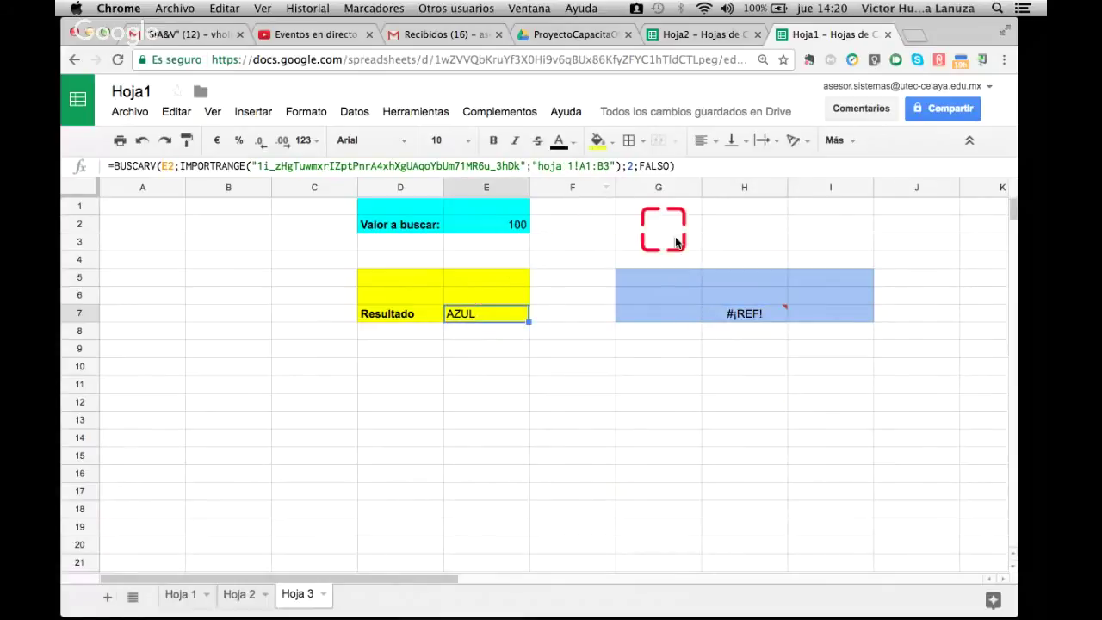
pyautogui.click(736, 315)
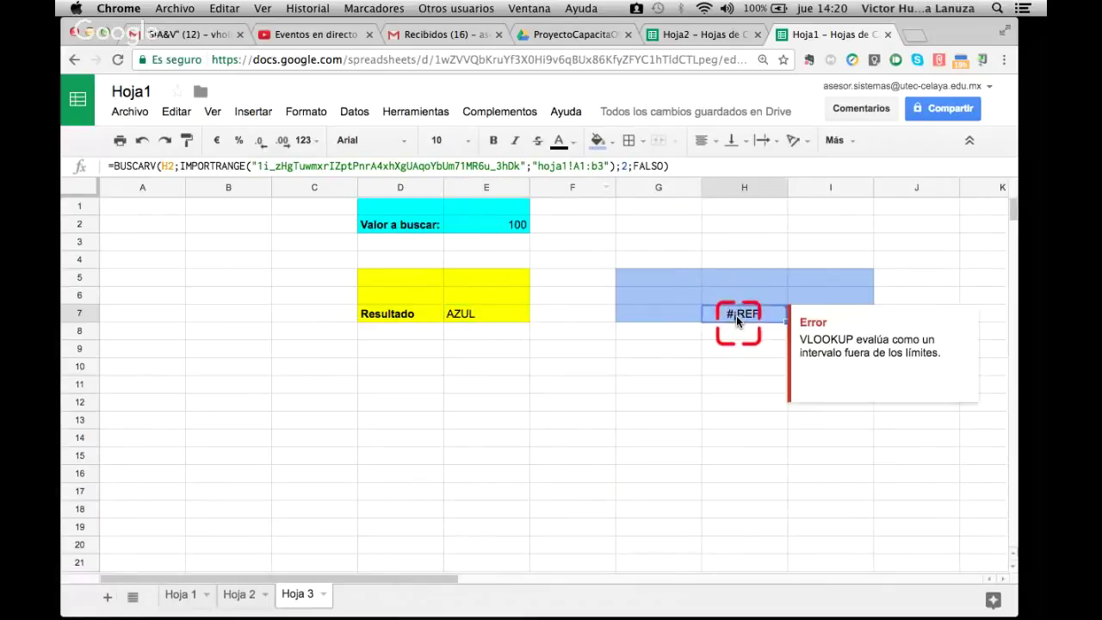
# Change the sheet name in H7's IMPORTRANGE interval to hoja 1, with a space, and commit the formula.
pyautogui.click(561, 166)
pyautogui.click(591, 295)
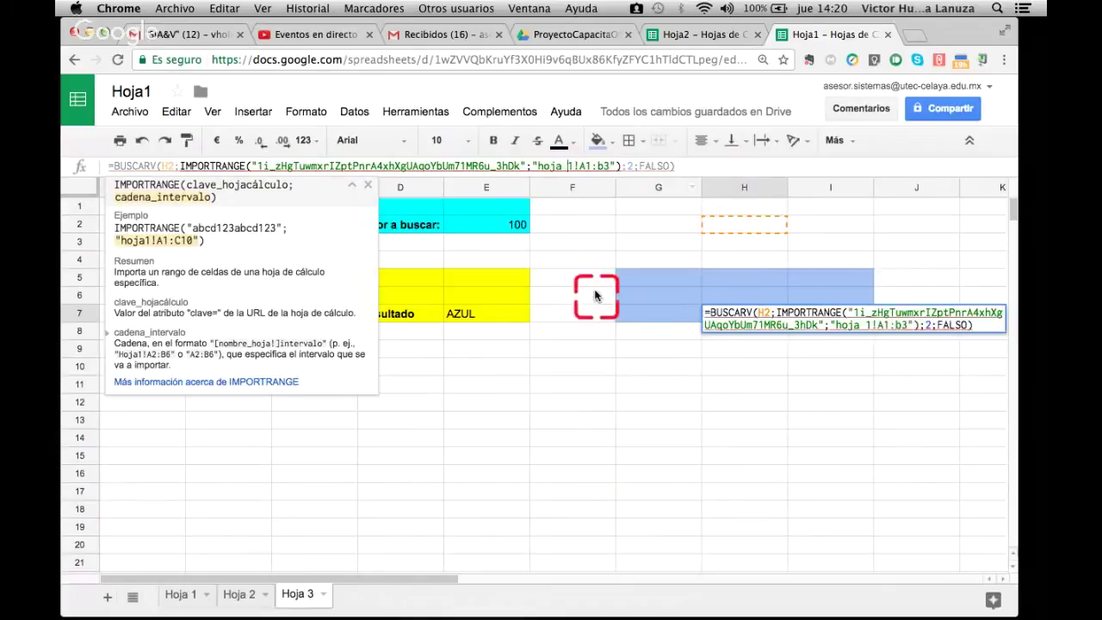
pyautogui.click(765, 320)
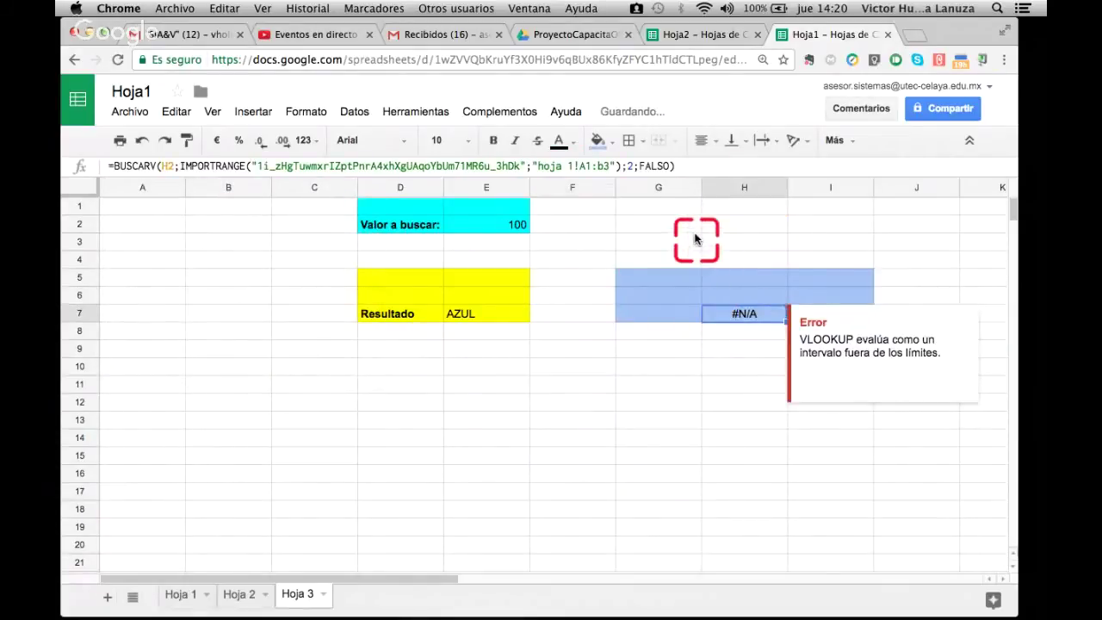
# Try to replace FALSO with FALSE as the last argument of the H7 formula and commit it.
pyautogui.click(672, 165)
pyautogui.press('BackSpace')
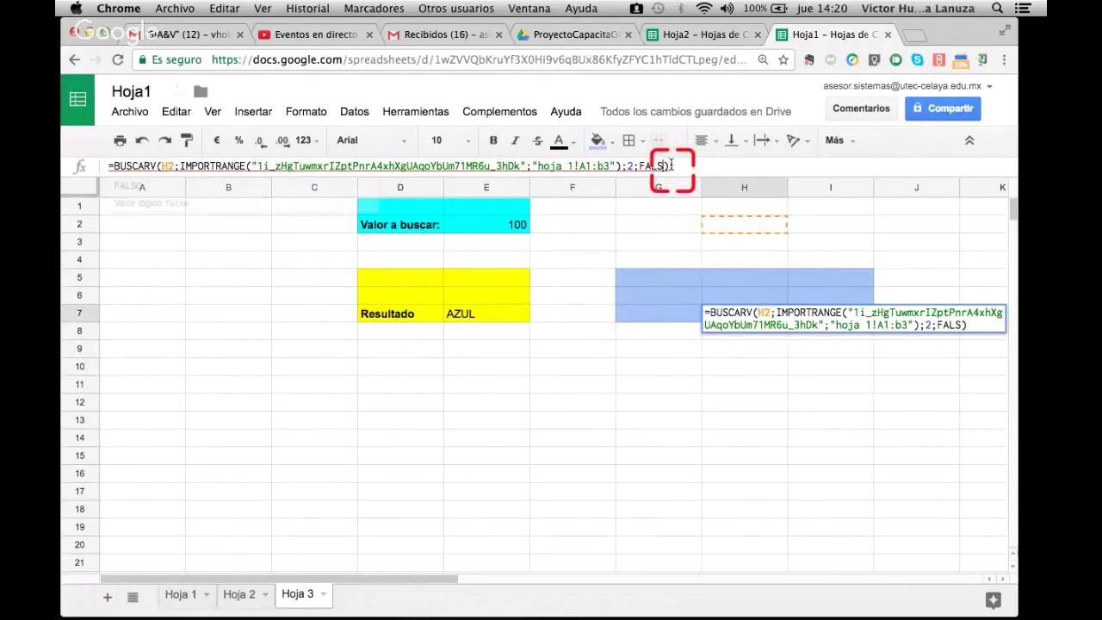
pyautogui.write('e')
pyautogui.press('Return')
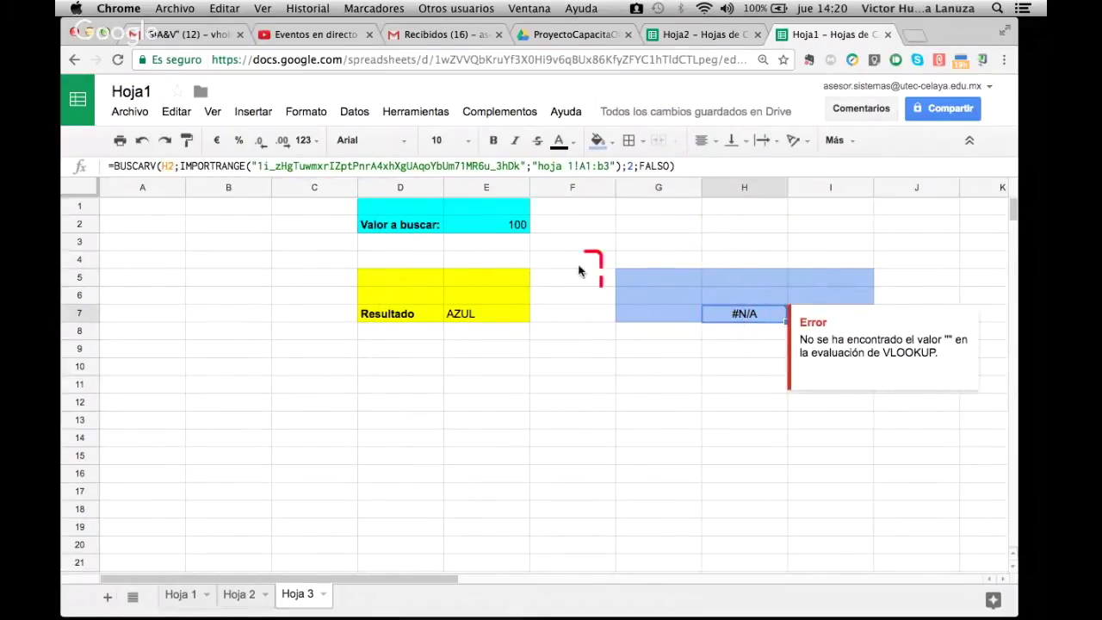
# Compare the formulas in E7 and H7 and check the lookup cell H2 that H7 refers to.
pyautogui.click(465, 315)
pyautogui.click(730, 312)
pyautogui.click(744, 224)
pyautogui.click(766, 311)
# Enter 100 in H3 and check the formula and error of H7 against that value.
pyautogui.click(762, 241)
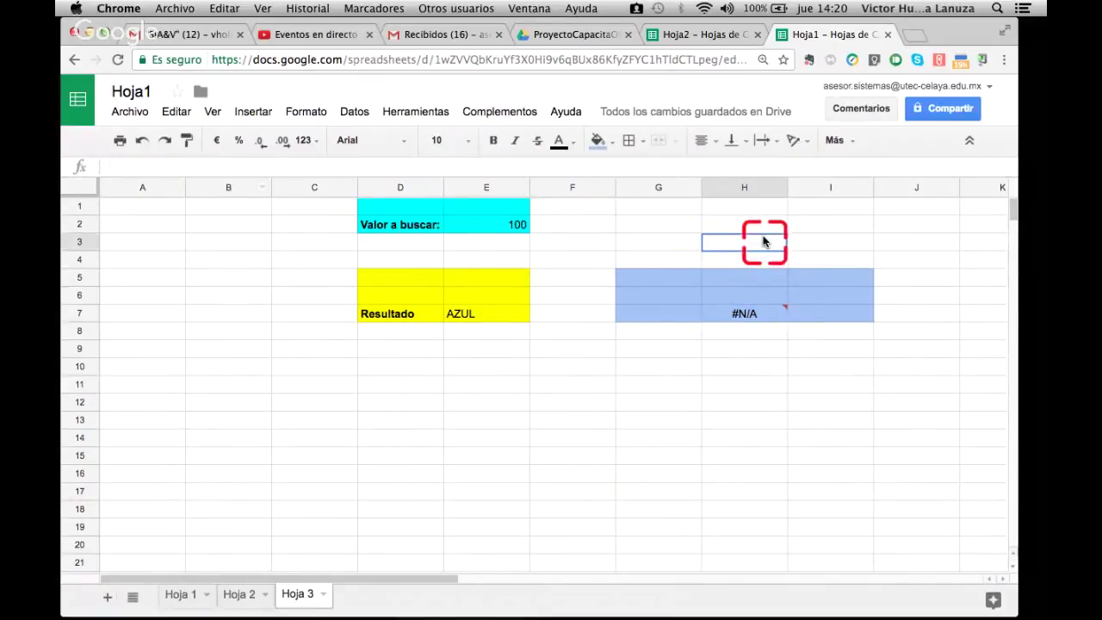
pyautogui.write('100')
pyautogui.press('Return')
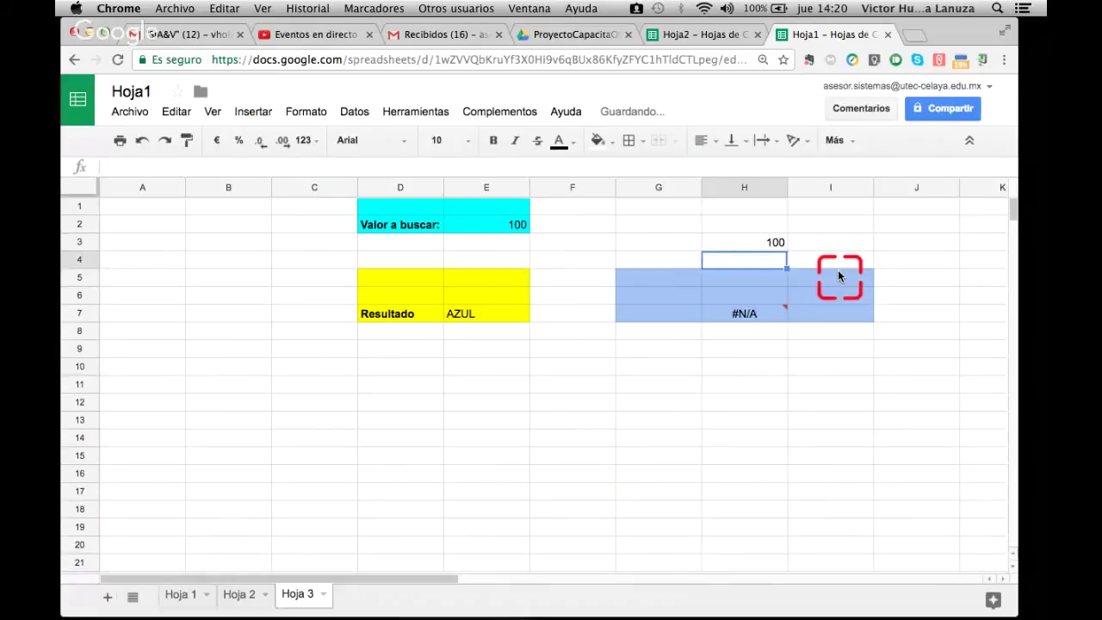
pyautogui.click(745, 244)
pyautogui.click(759, 312)
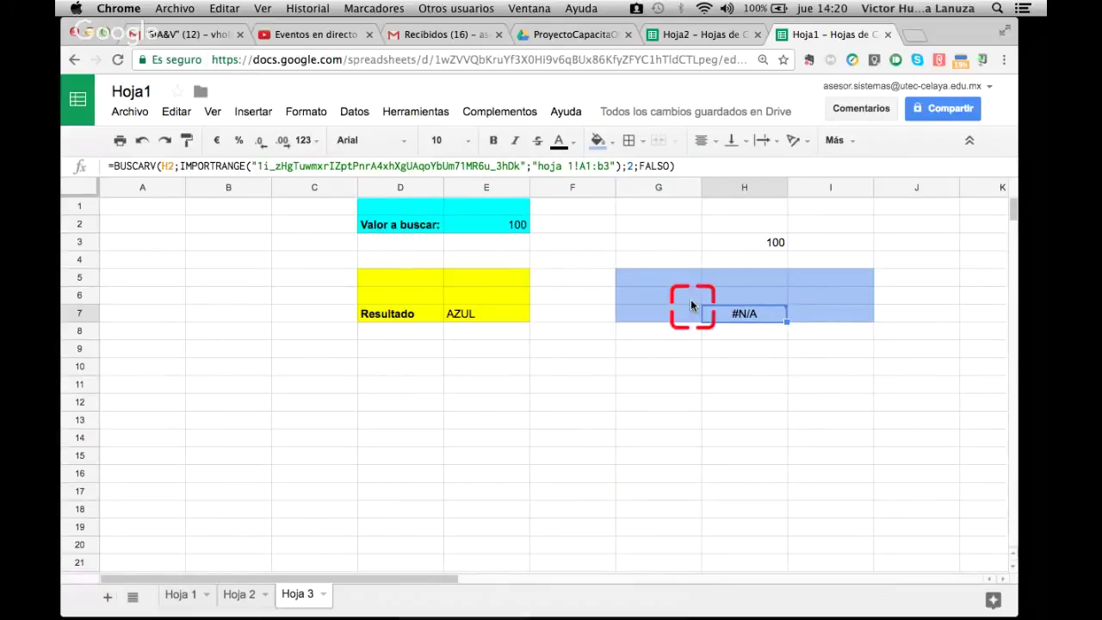
pyautogui.click(769, 242)
pyautogui.click(746, 315)
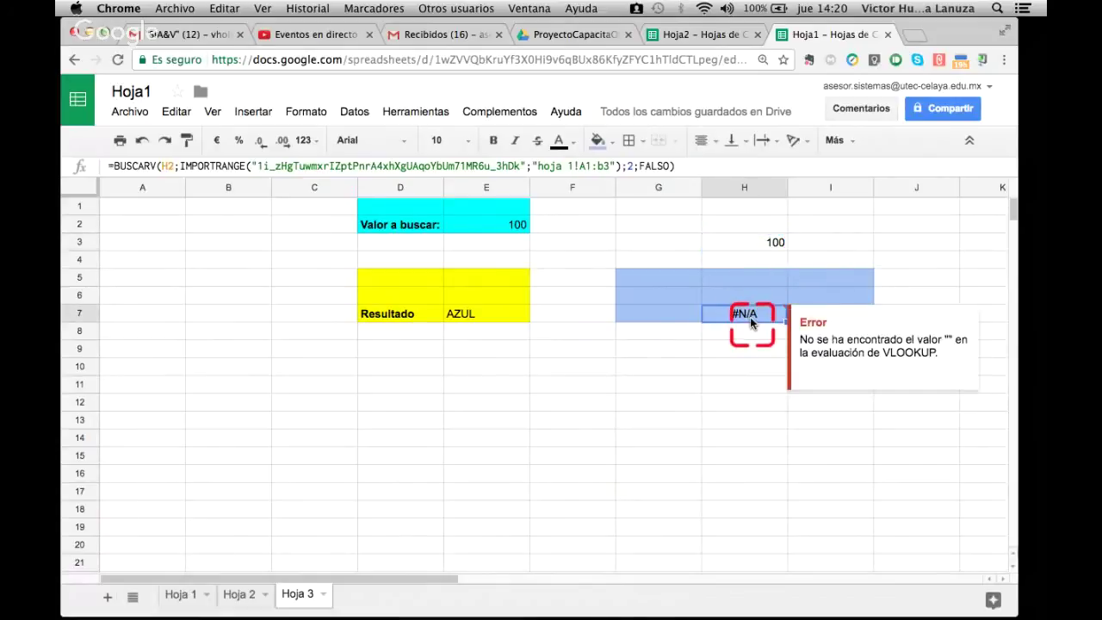
pyautogui.click(181, 167)
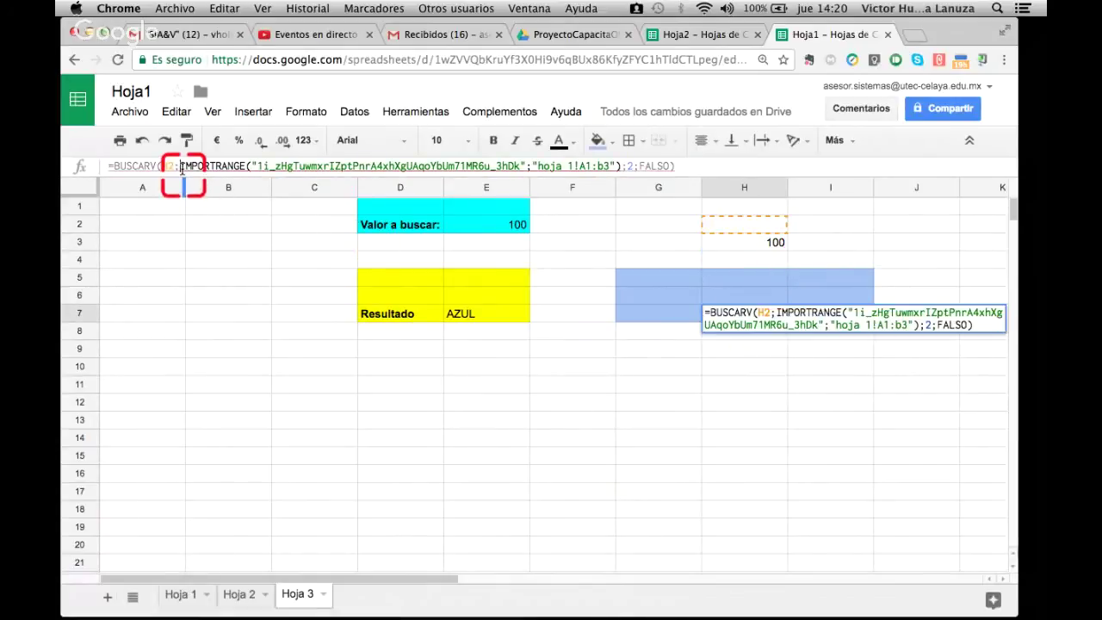
pyautogui.click(776, 243)
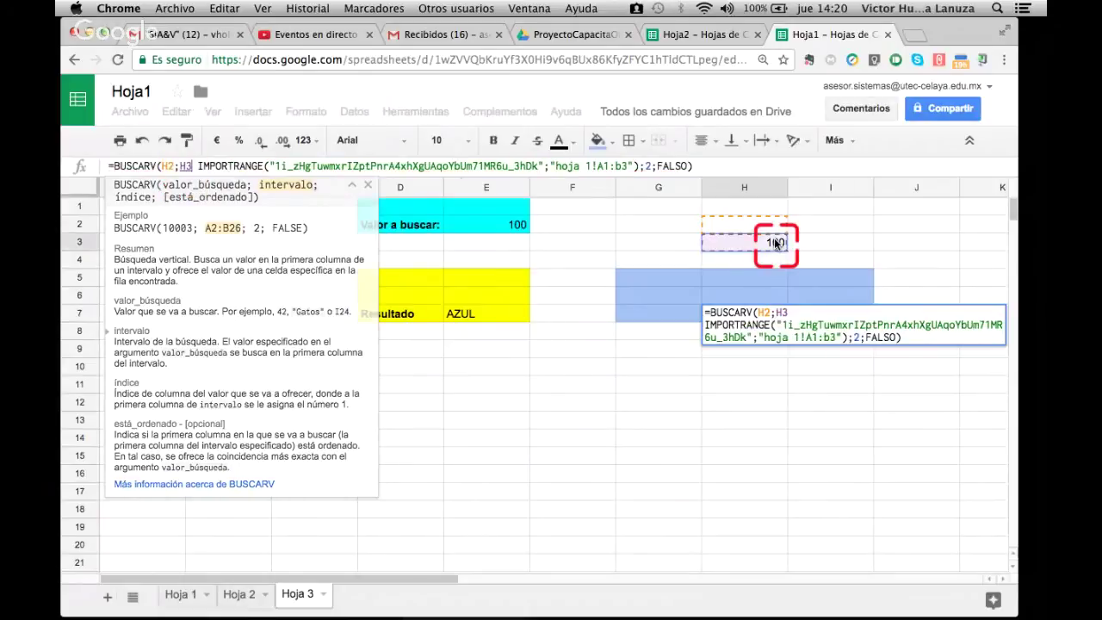
pyautogui.press('Return')
# Clear the value from H3 and enter 100 in H2 as the lookup value.
pyautogui.click(770, 238)
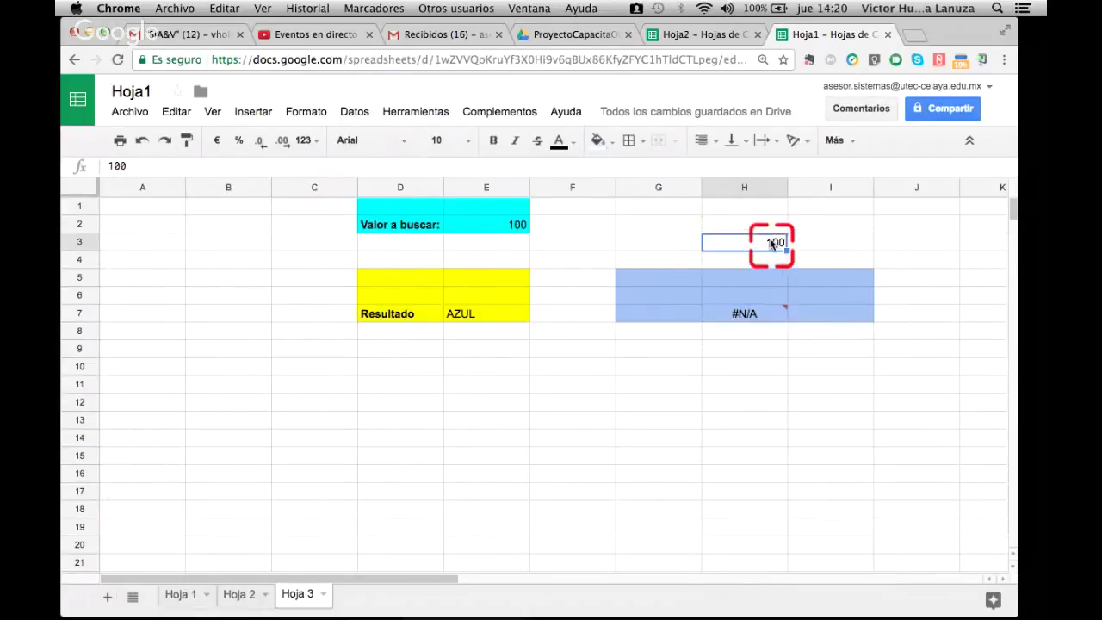
pyautogui.press('Delete')
pyautogui.click(769, 226)
pyautogui.write('1')
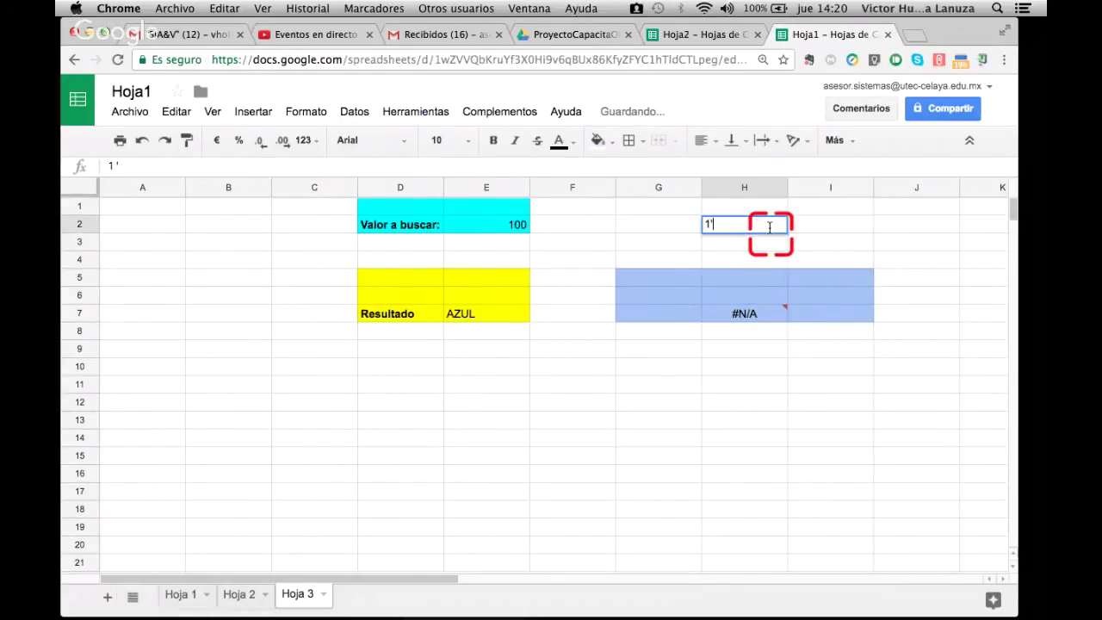
pyautogui.write('00')
pyautogui.press('Return')
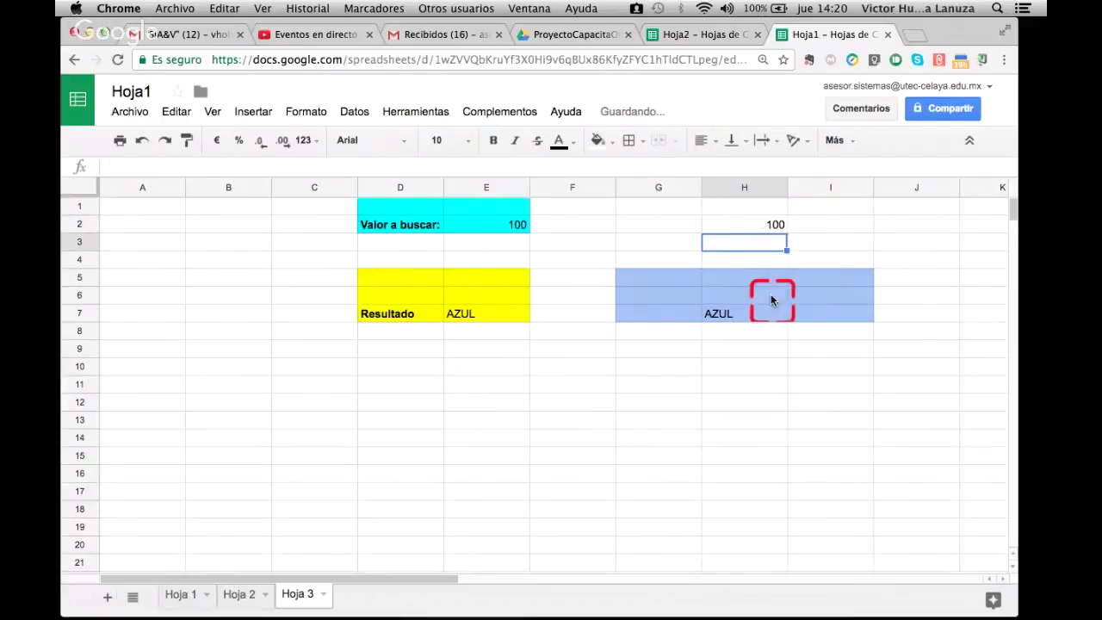
# Check the result and formula in H7 against the lookup value in H2.
pyautogui.click(762, 369)
pyautogui.click(755, 313)
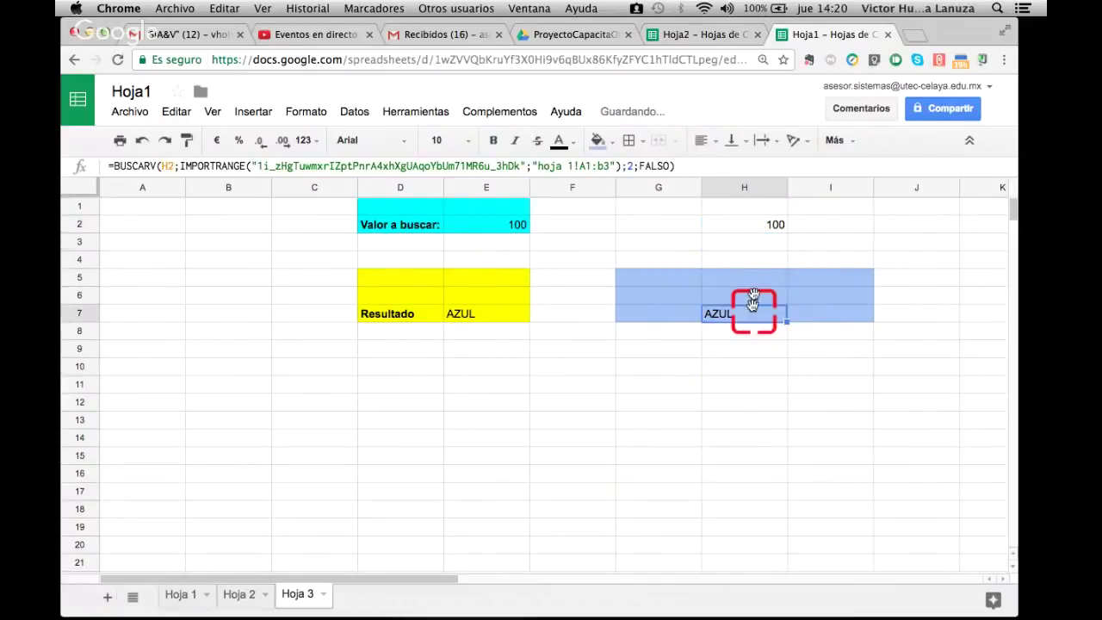
pyautogui.click(774, 246)
pyautogui.click(774, 224)
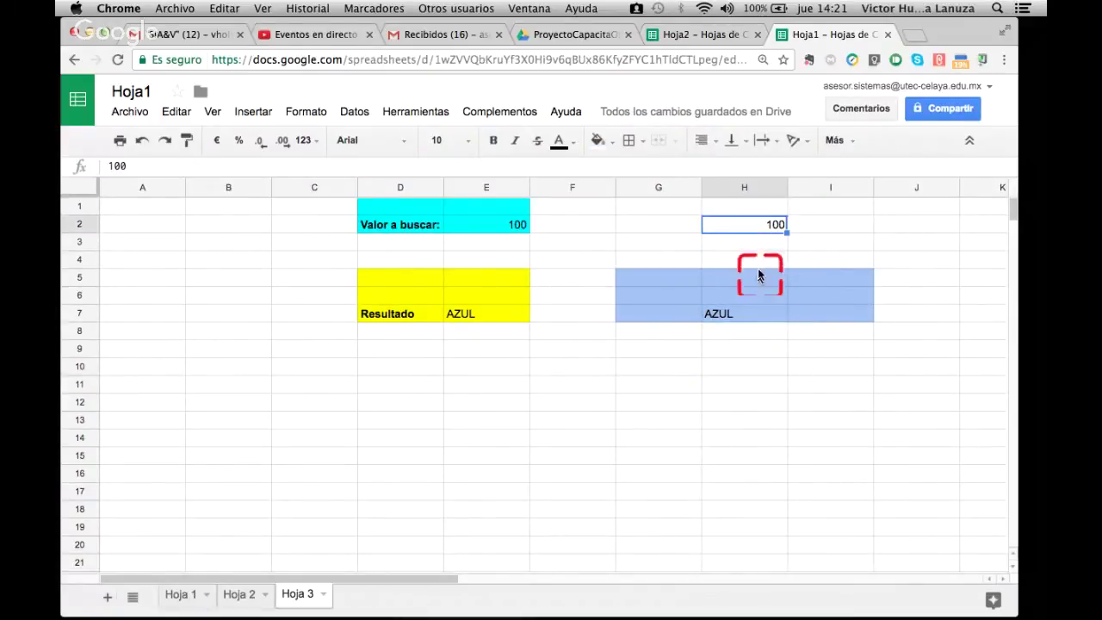
pyautogui.click(750, 314)
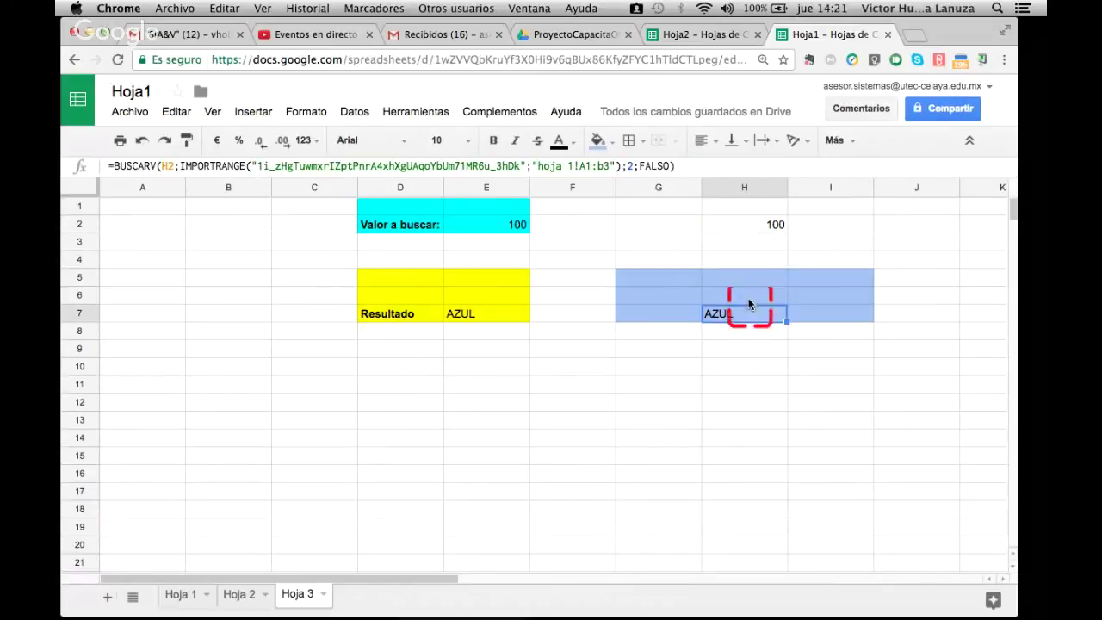
# Set the lookup value in H2 to 125.
pyautogui.click(767, 227)
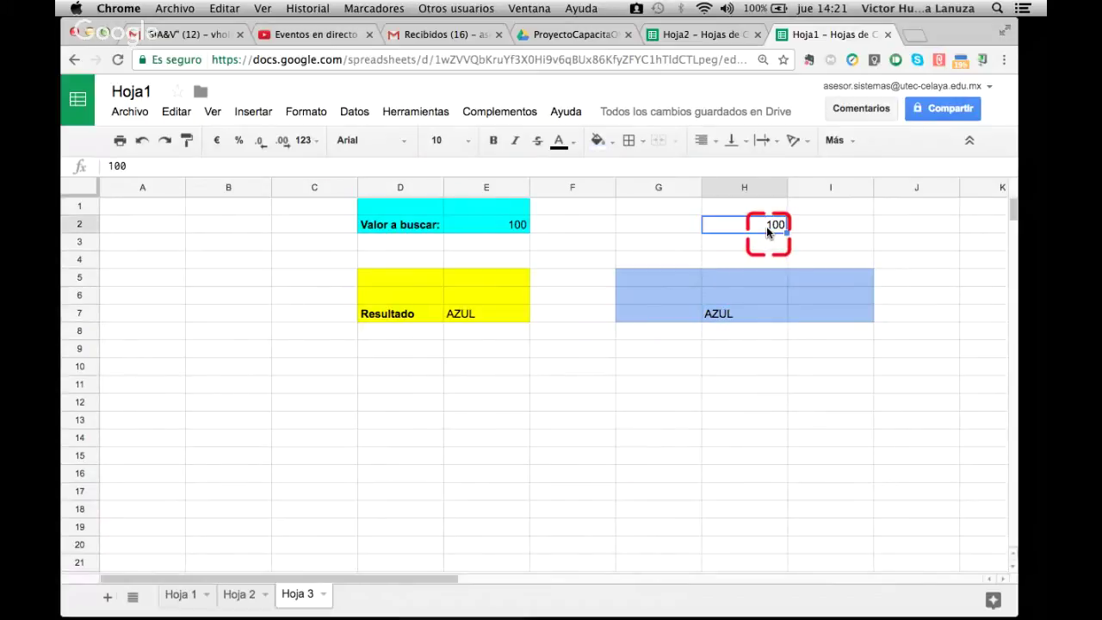
pyautogui.write('125')
pyautogui.press('Return')
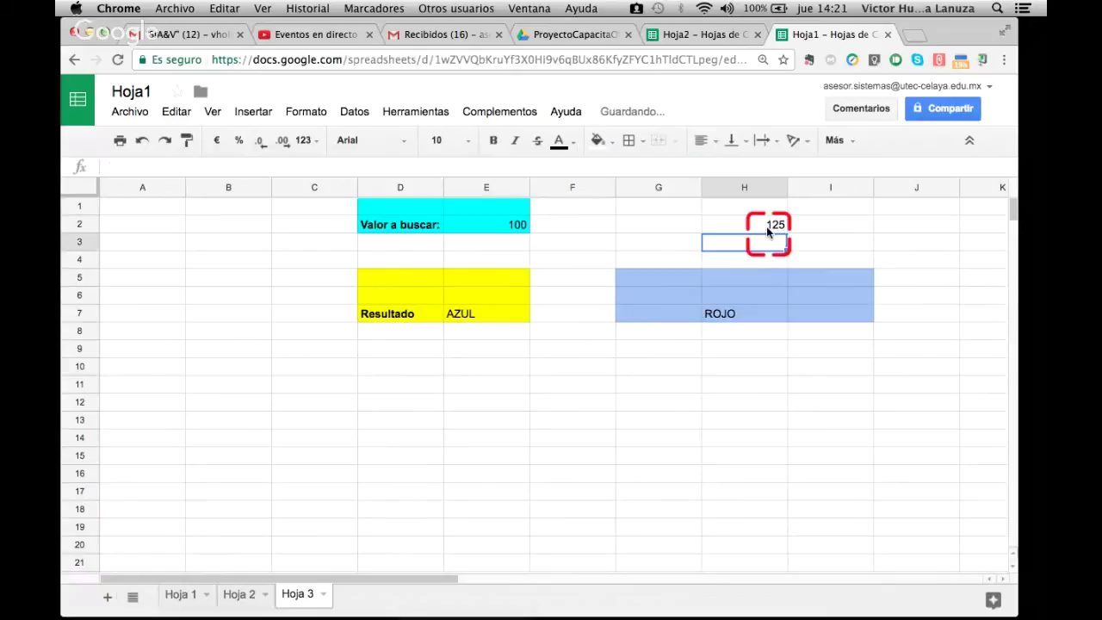
pyautogui.click(766, 227)
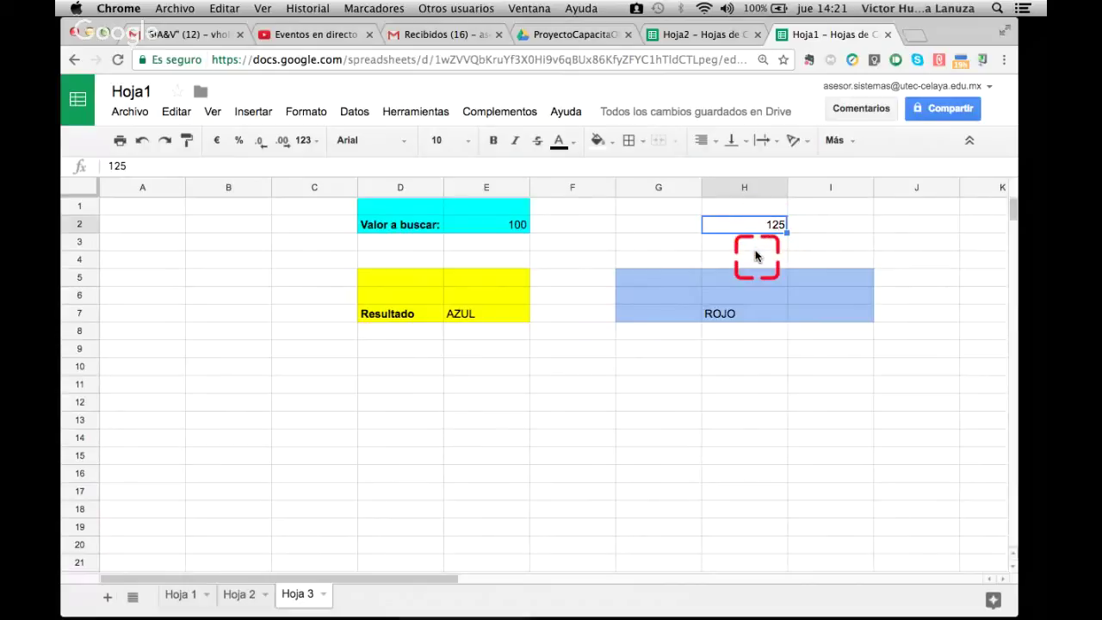
pyautogui.click(756, 250)
pyautogui.click(757, 225)
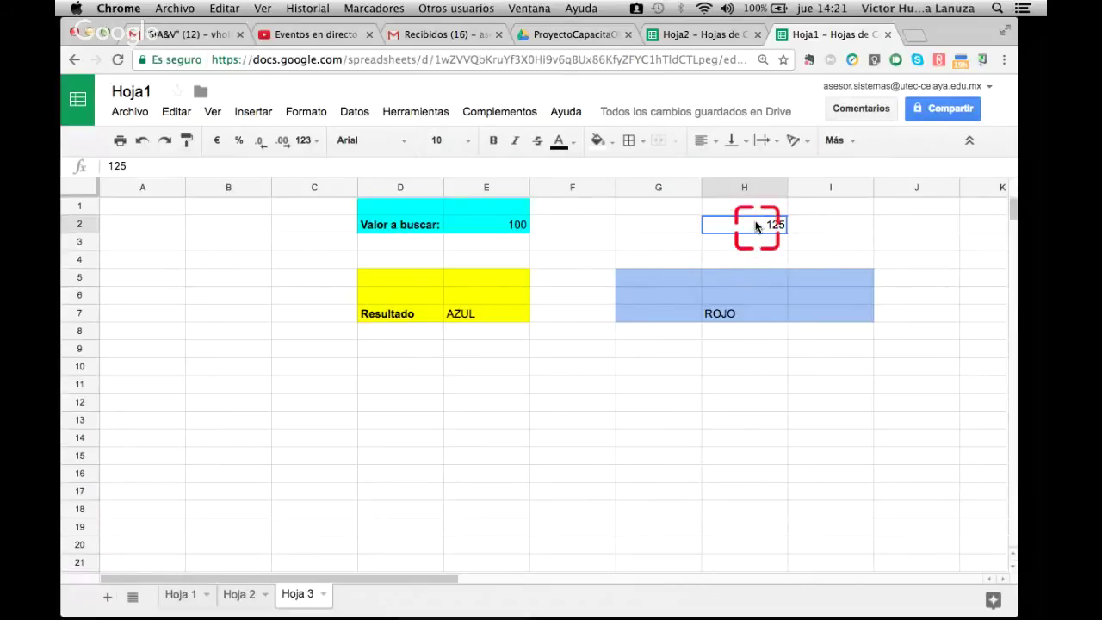
# Label G2 with the text "Valor a buscar" beside the lookup value.
pyautogui.click(649, 226)
pyautogui.write('Valor ')
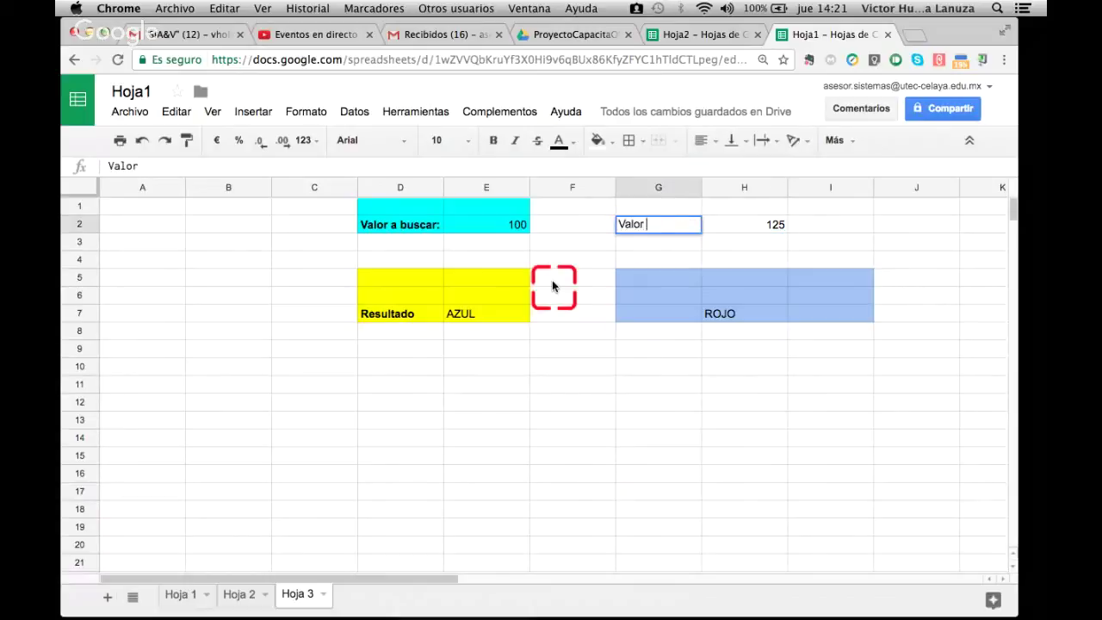
pyautogui.write('a buscar')
pyautogui.click(751, 314)
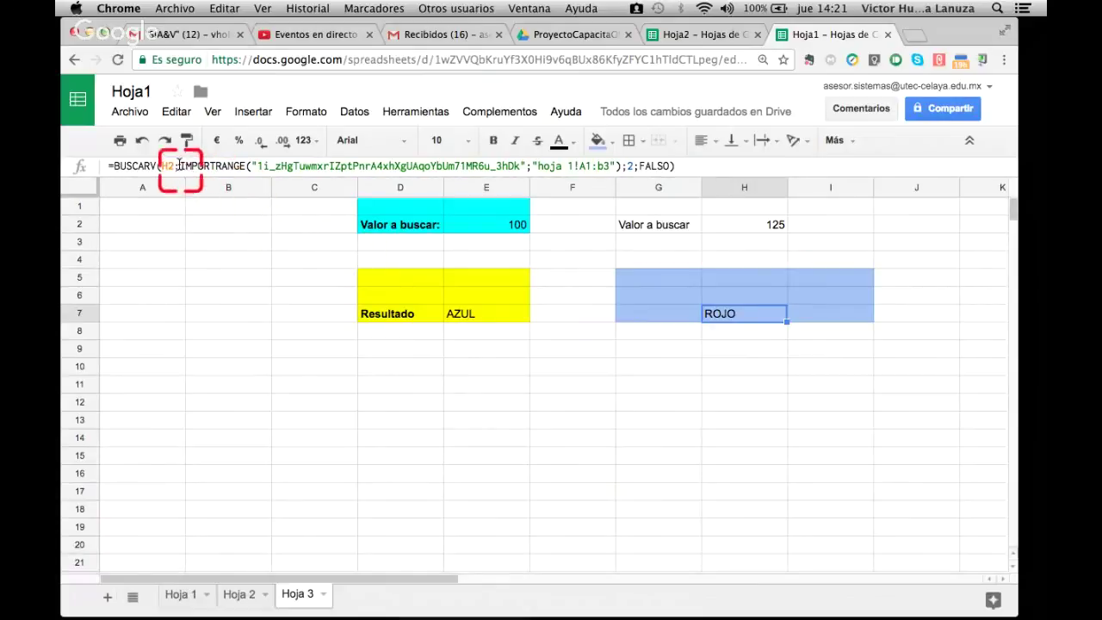
# Review the BUSCARV arguments of the H7 formula and the lookup table in the Hoja2 spreadsheet.
pyautogui.click(125, 164)
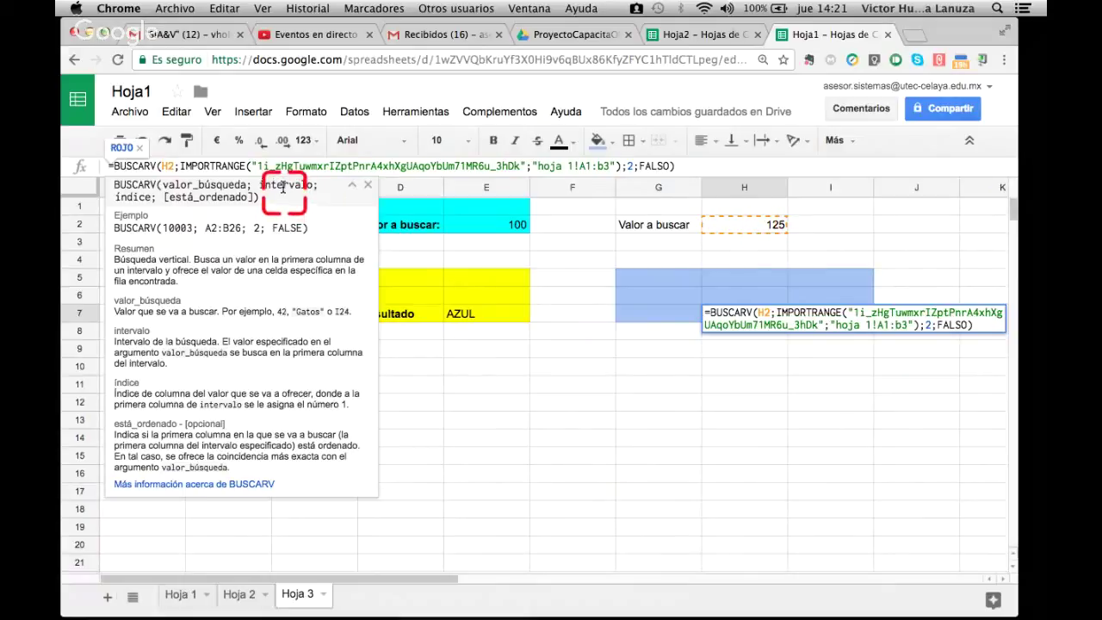
pyautogui.click(704, 35)
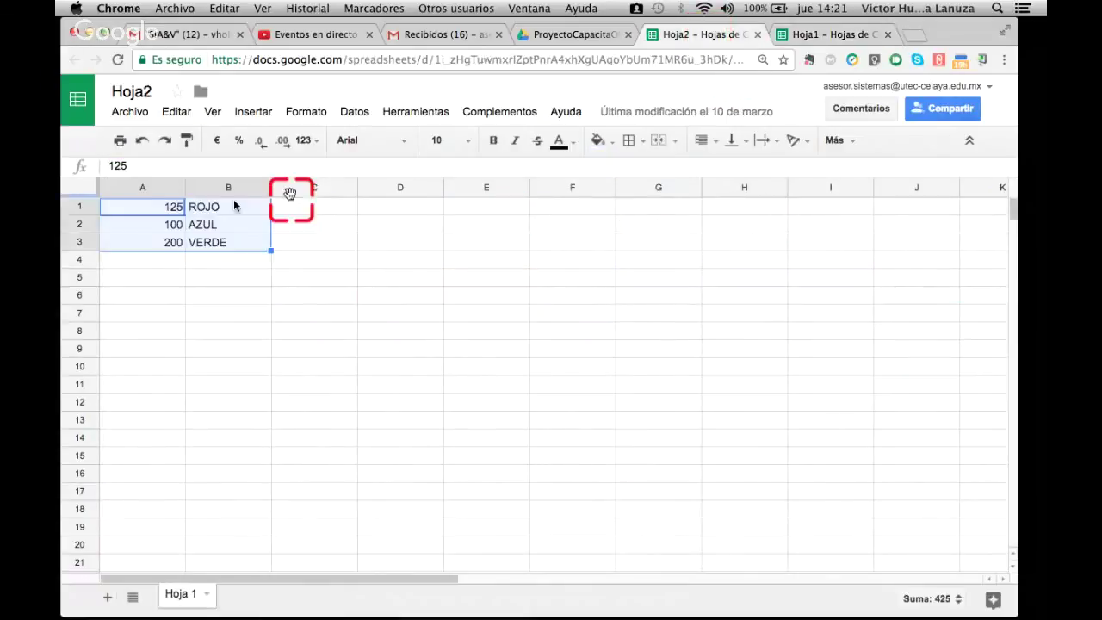
pyautogui.click(808, 33)
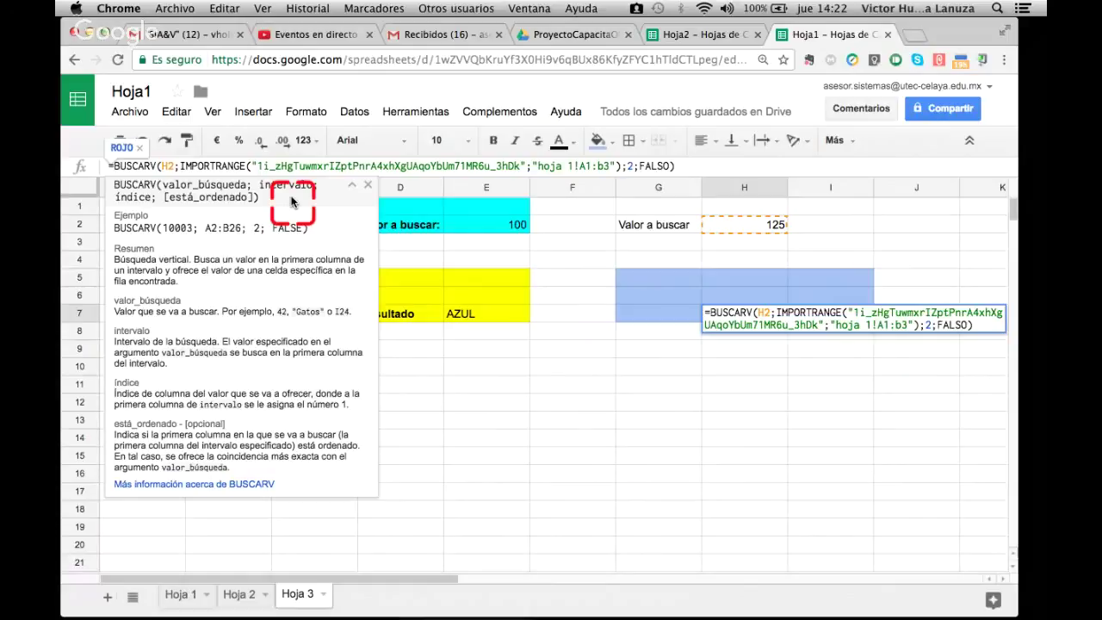
# Examine IMPORTRANGE's key argument in H7 and highlight the spreadsheet keys in the URLs of Hoja2 and Hoja1.
pyautogui.click(199, 165)
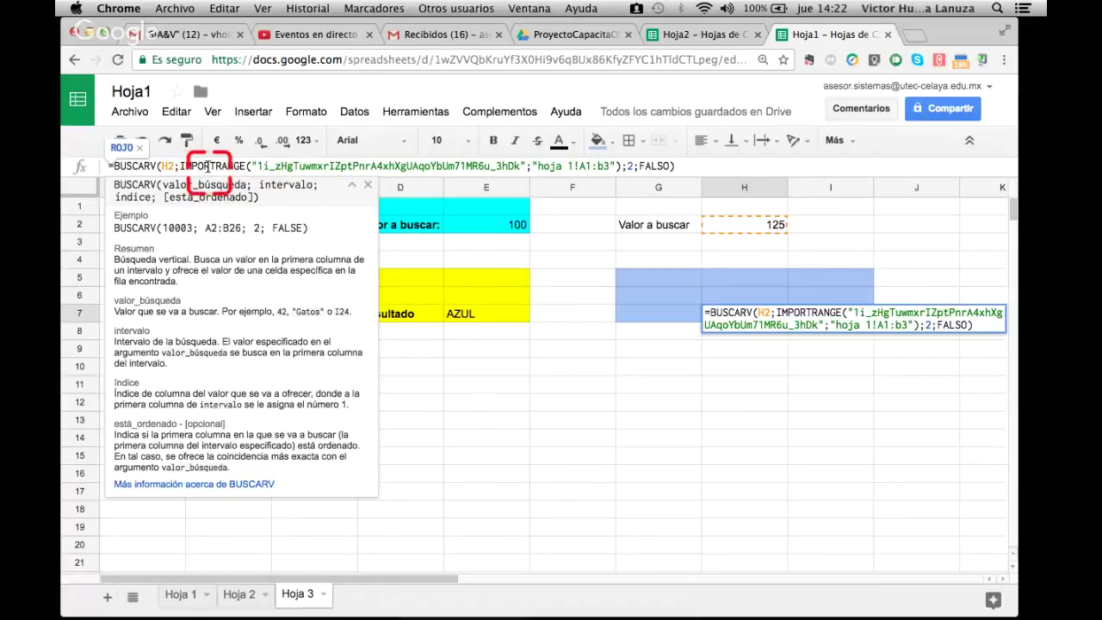
pyautogui.click(206, 165)
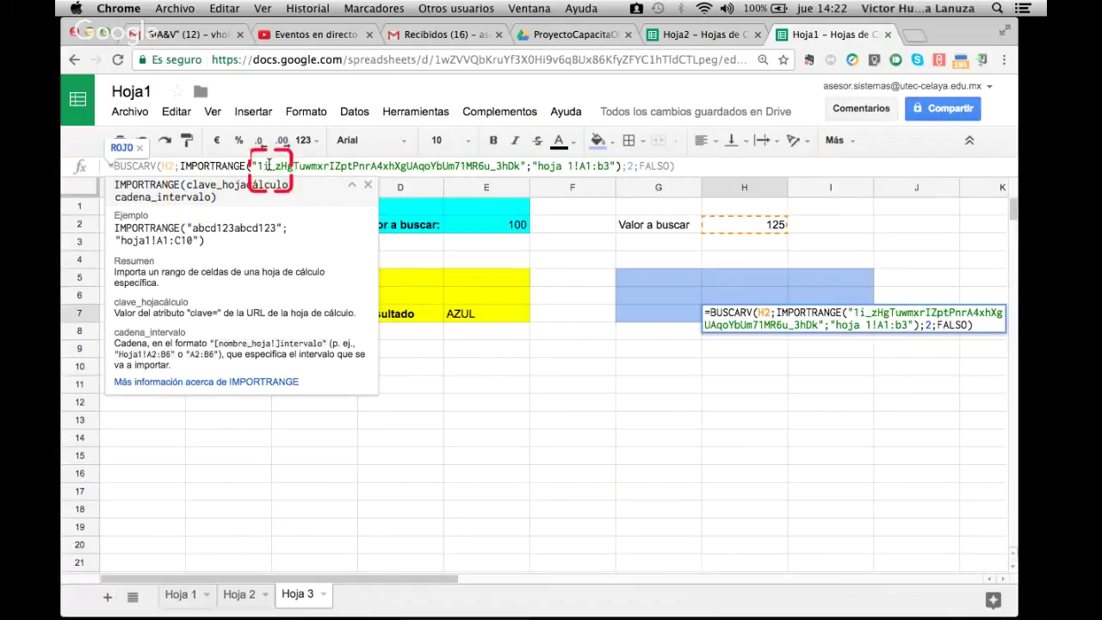
pyautogui.click(680, 35)
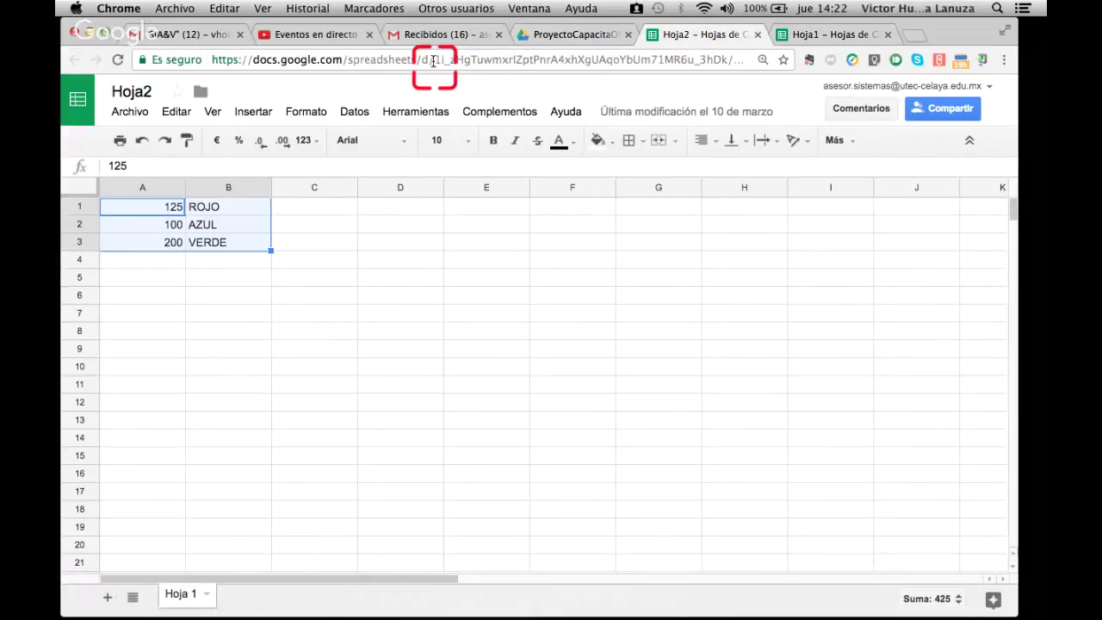
pyautogui.doubleClick(726, 60)
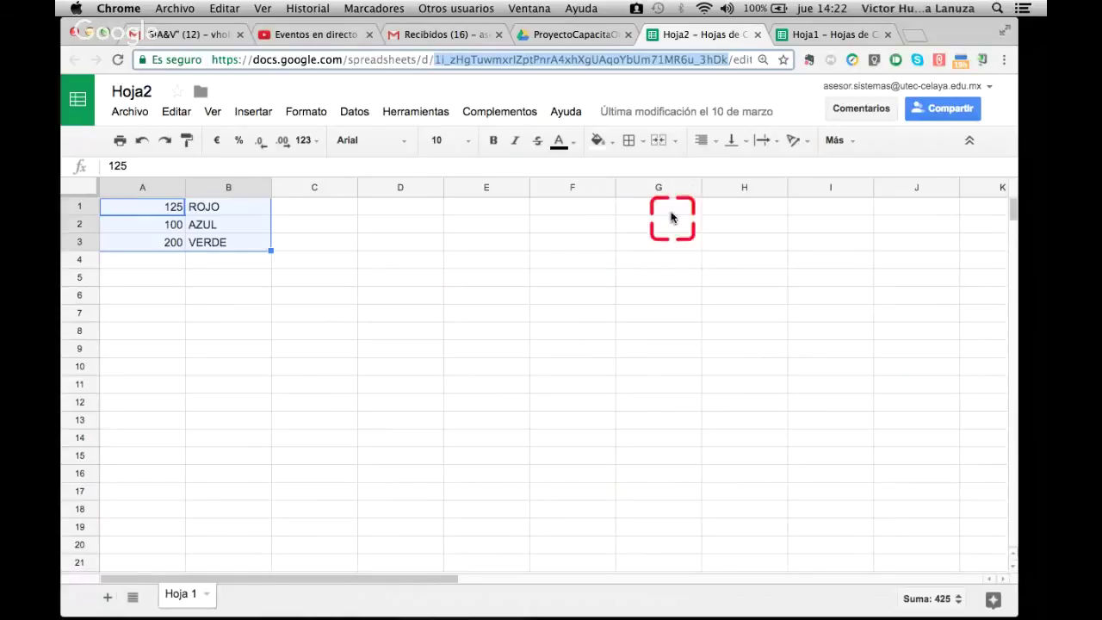
pyautogui.click(800, 35)
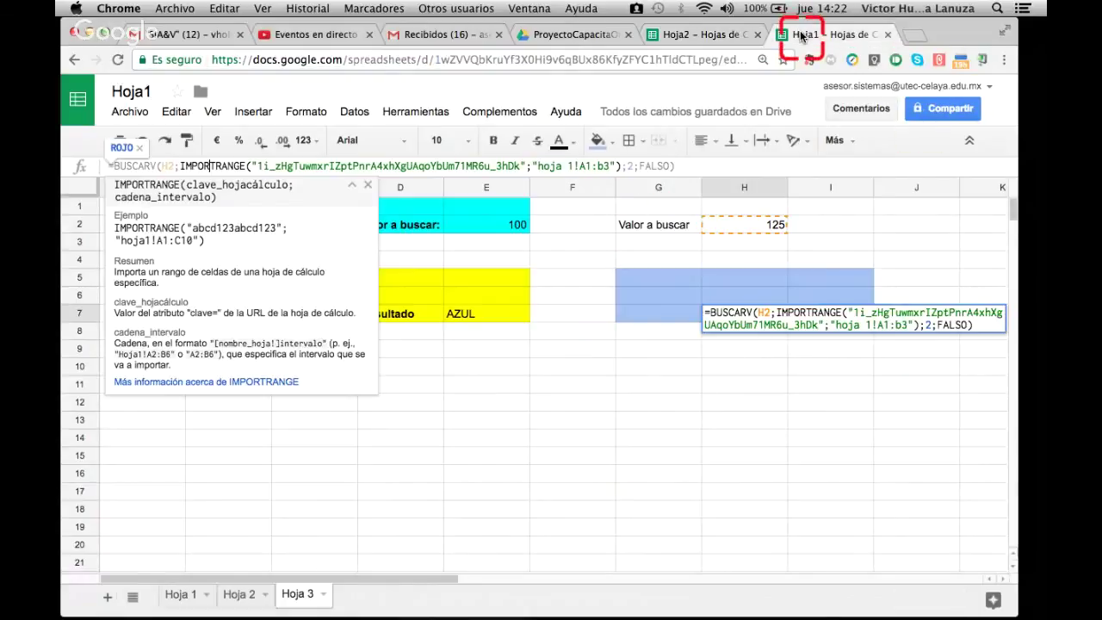
pyautogui.moveTo(435, 60); pyautogui.dragTo(715, 64)
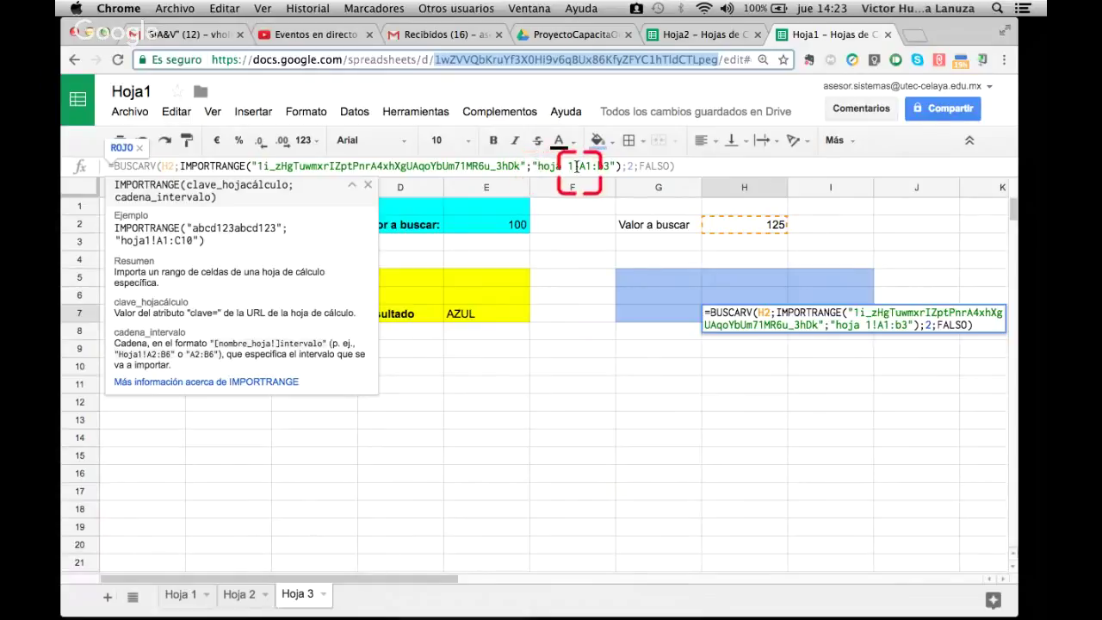
# Compare the interval argument "hoja 1!A1:b3" in H7 with the sheet name and data range in Hoja2.
pyautogui.click(697, 33)
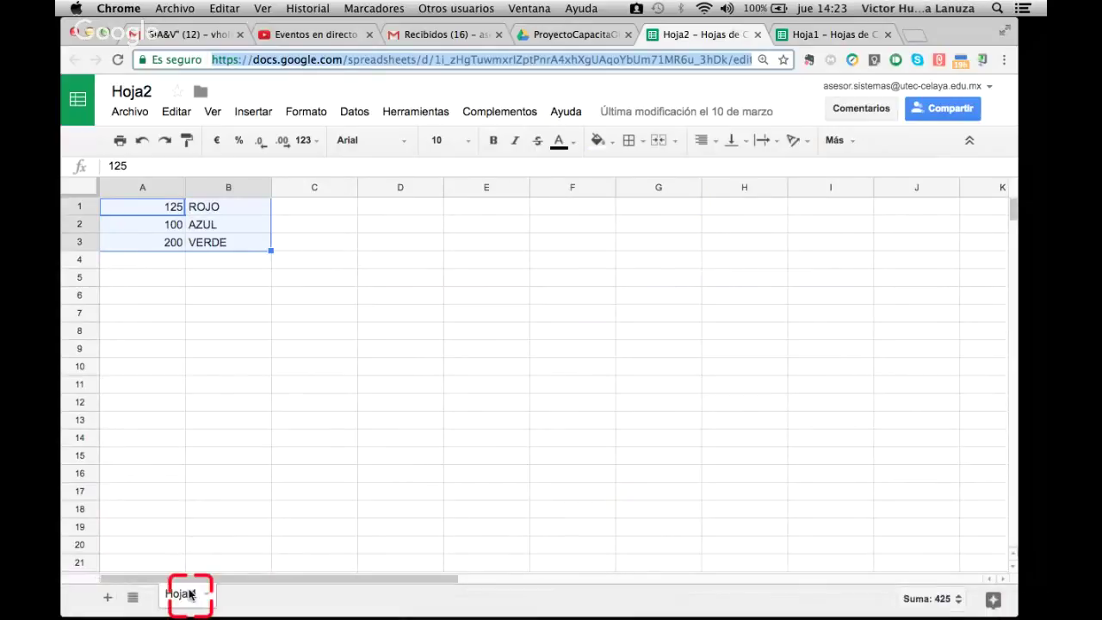
pyautogui.click(835, 36)
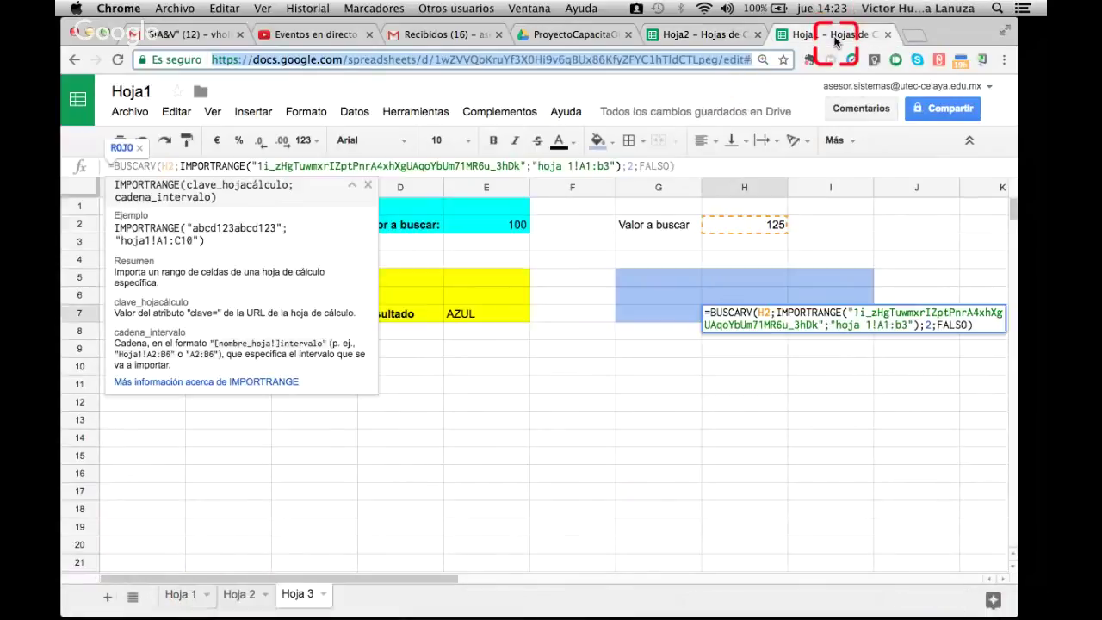
pyautogui.click(577, 164)
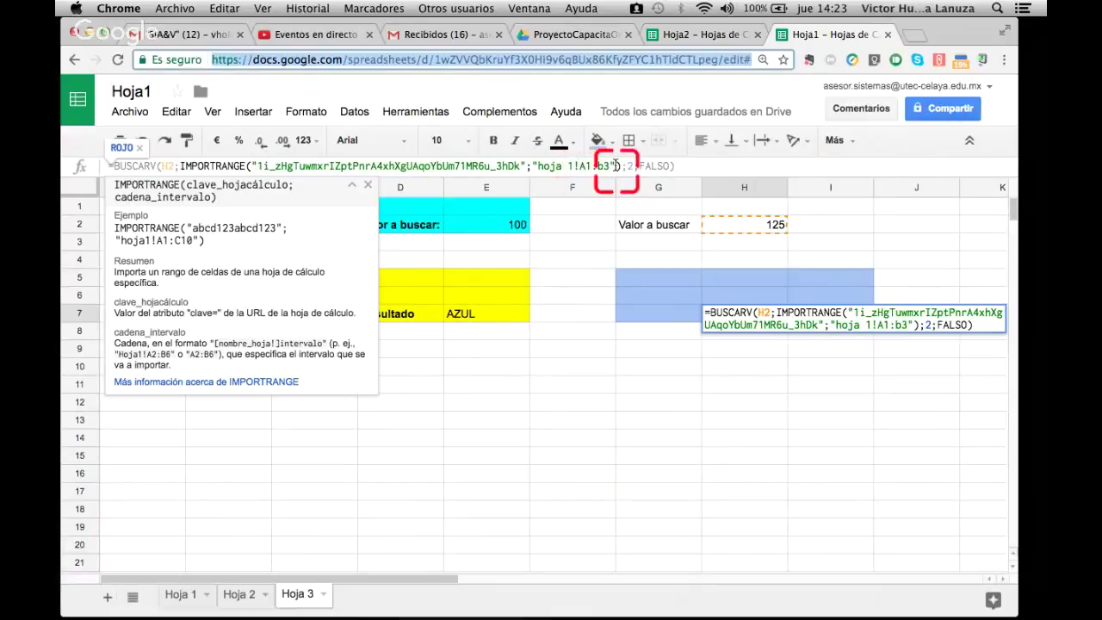
pyautogui.click(705, 34)
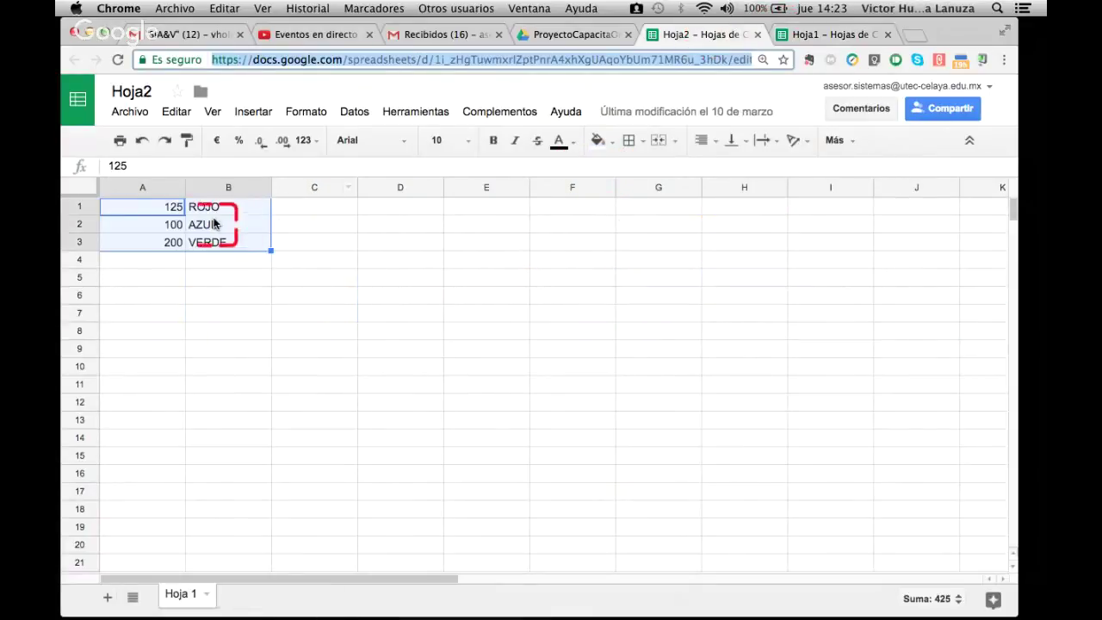
# Return from the Hoja2 table to the Hoja1 spreadsheet and close the H7 formula being edited.
pyautogui.click(238, 242)
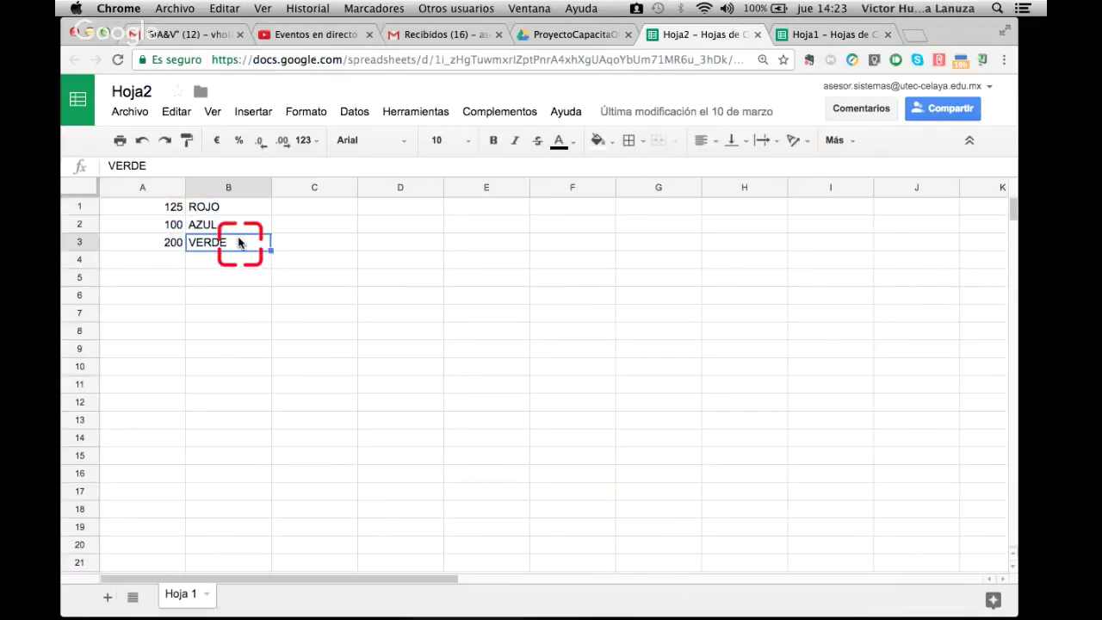
pyautogui.click(811, 36)
pyautogui.click(713, 446)
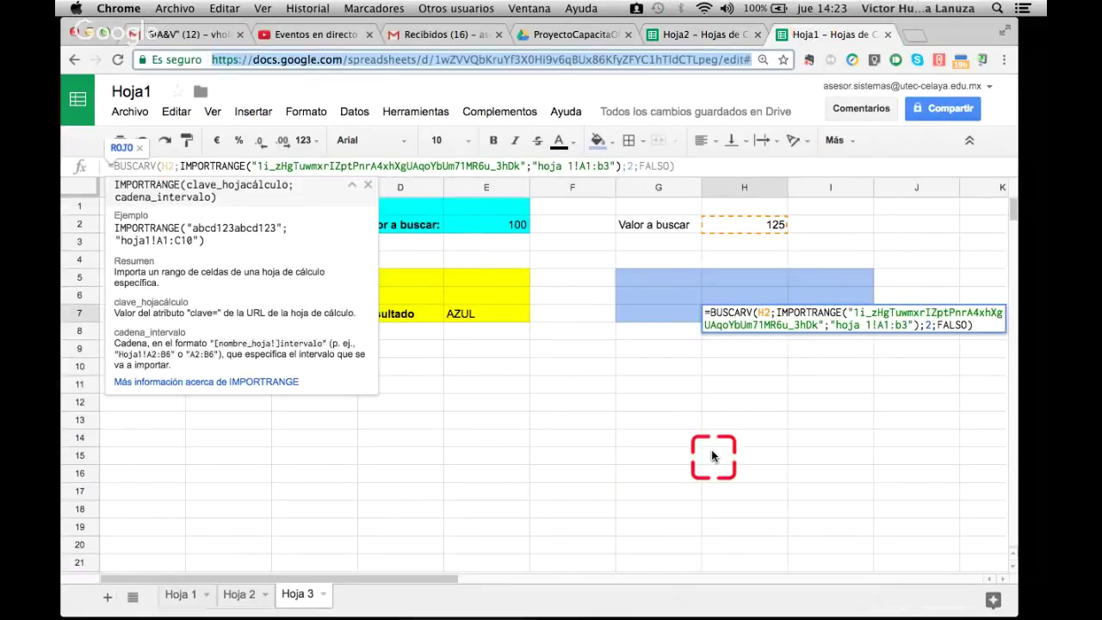
pyautogui.click(765, 371)
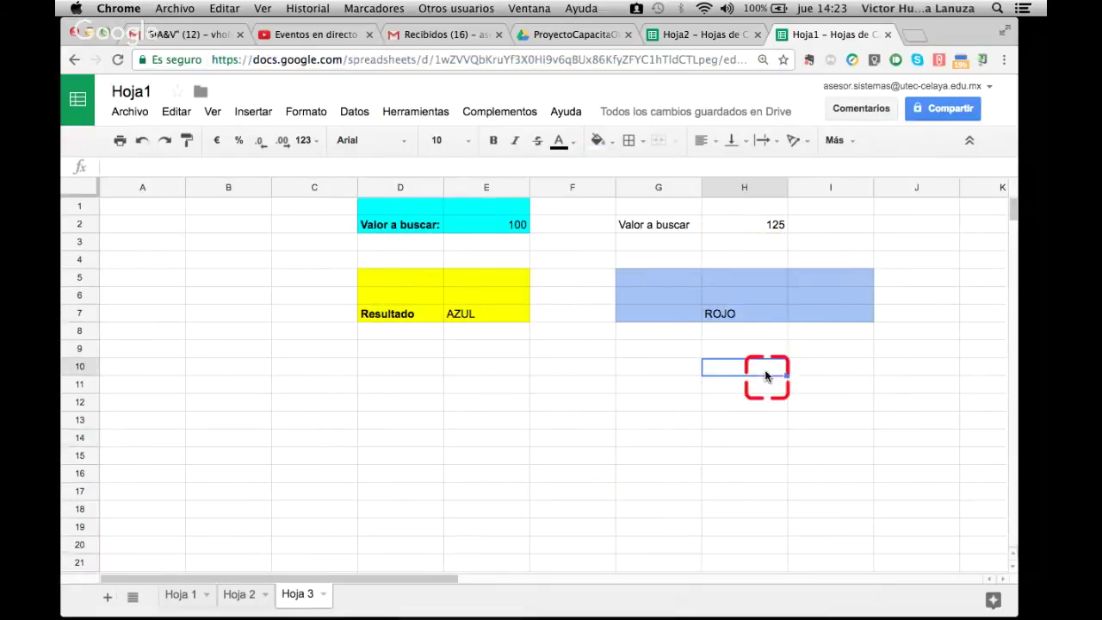
# Test the H7 lookup by setting the search value in H2 to 100.
pyautogui.click(778, 221)
pyautogui.write('1')
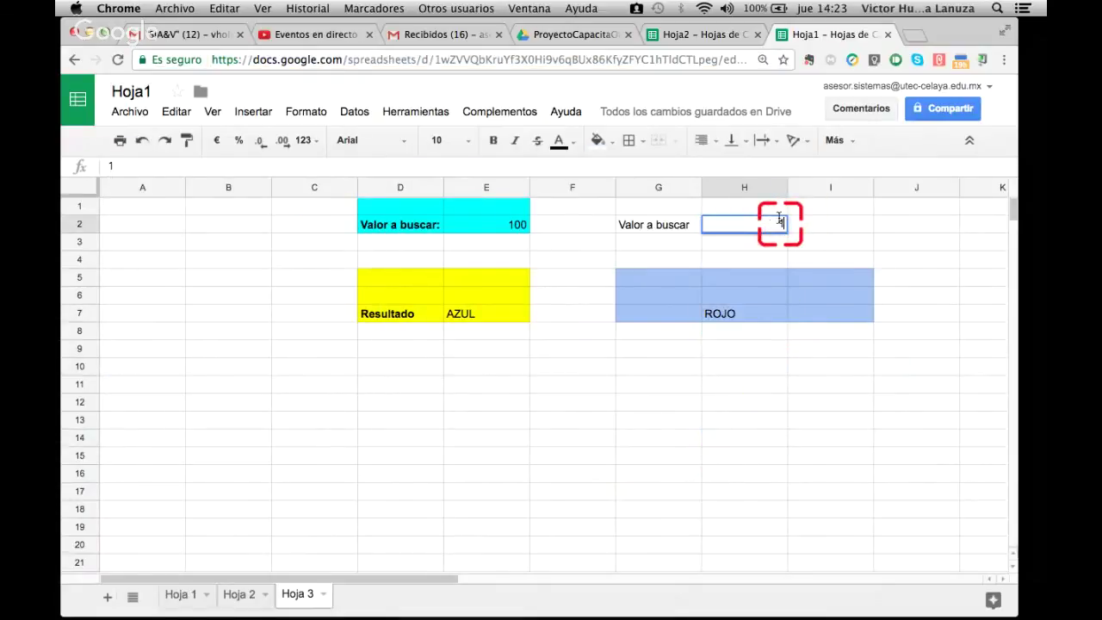
pyautogui.write('00')
pyautogui.press('Return')
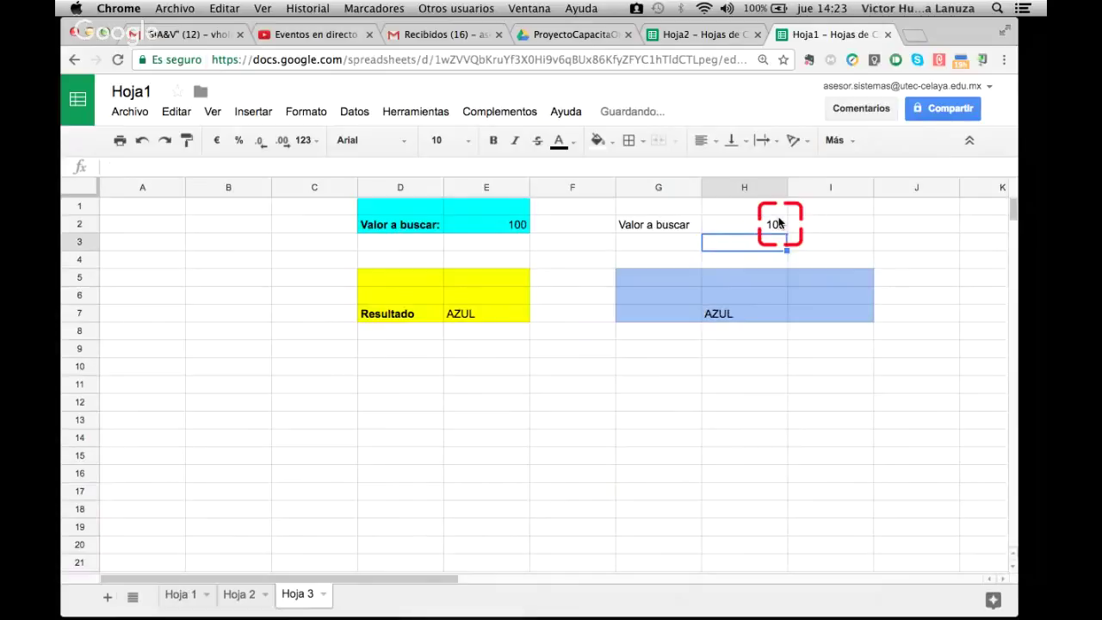
# Check the codes in the Hoja2 table and set the search value in H2 of Hoja1 to 200.
pyautogui.click(699, 36)
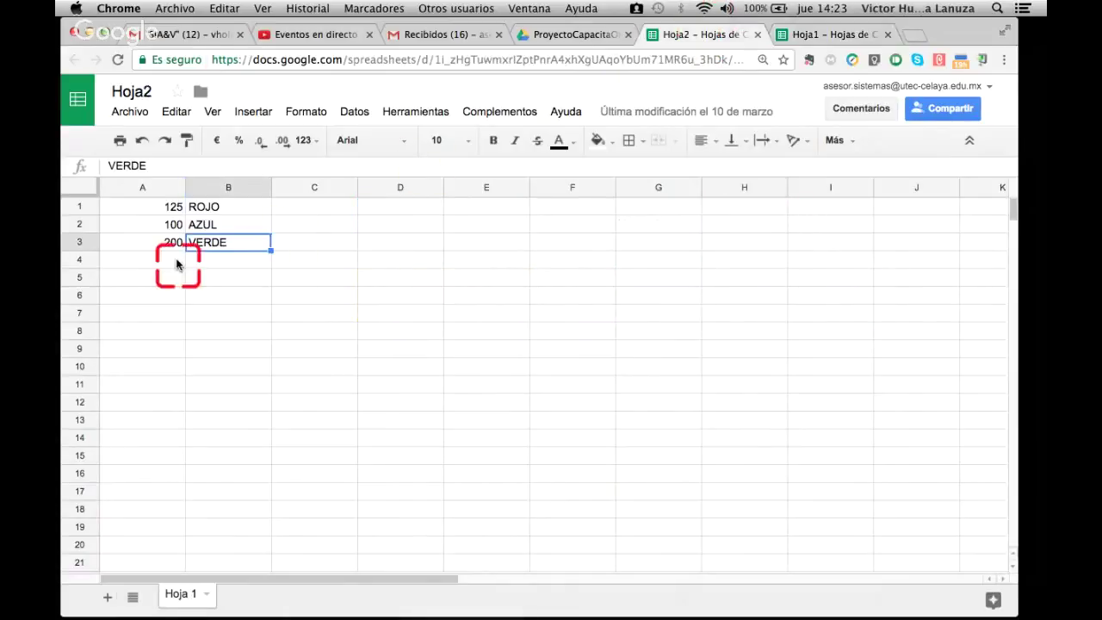
pyautogui.click(805, 36)
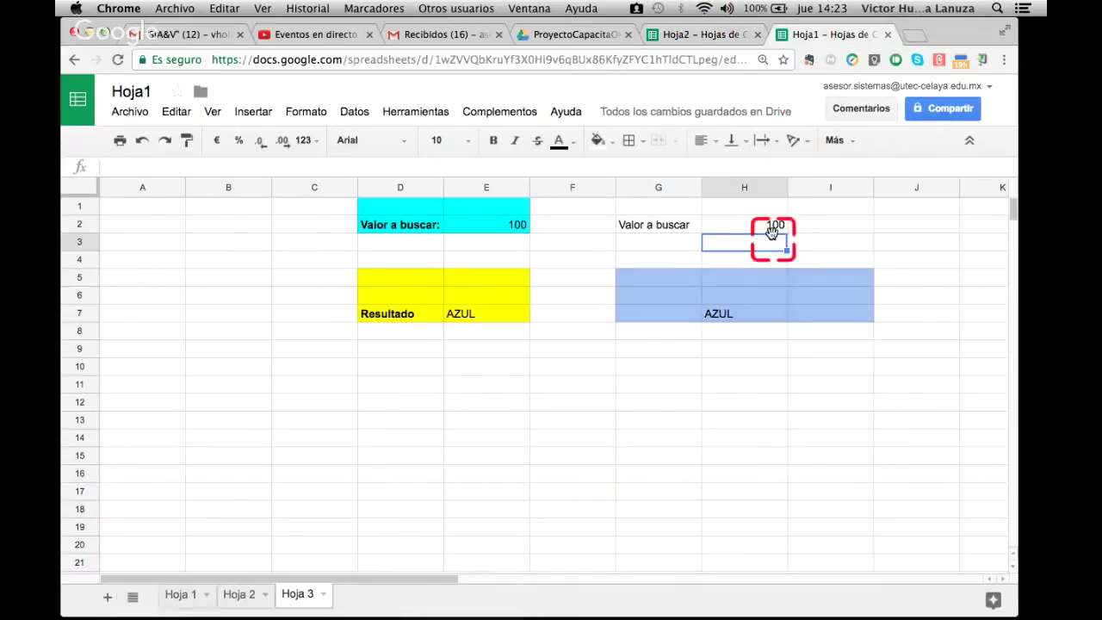
pyautogui.click(773, 226)
pyautogui.write('200')
pyautogui.press('Return')
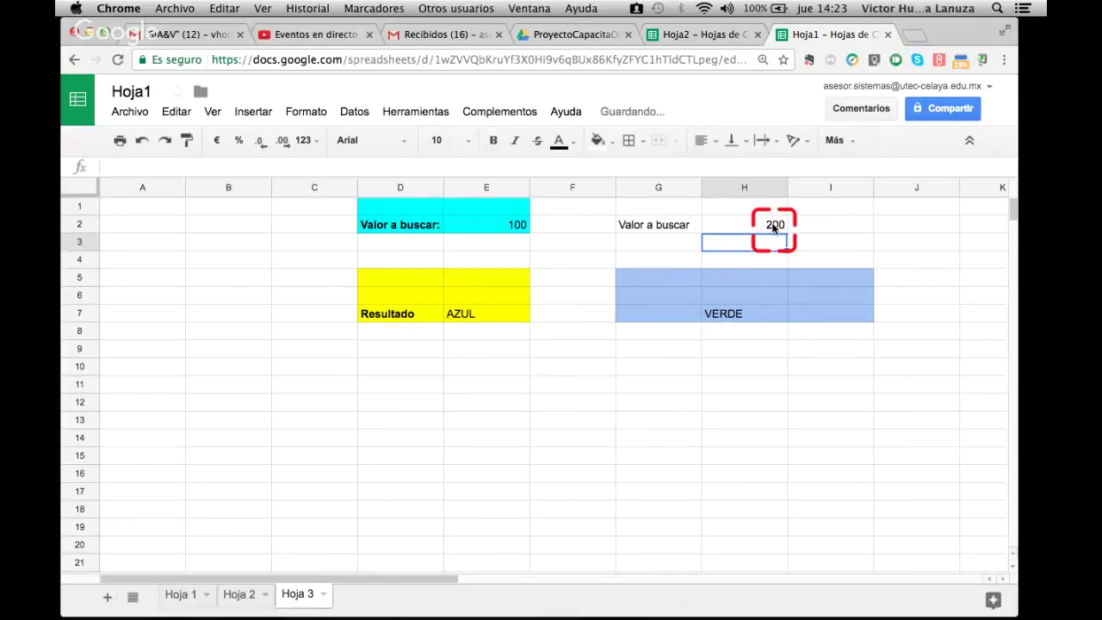
pyautogui.click(717, 32)
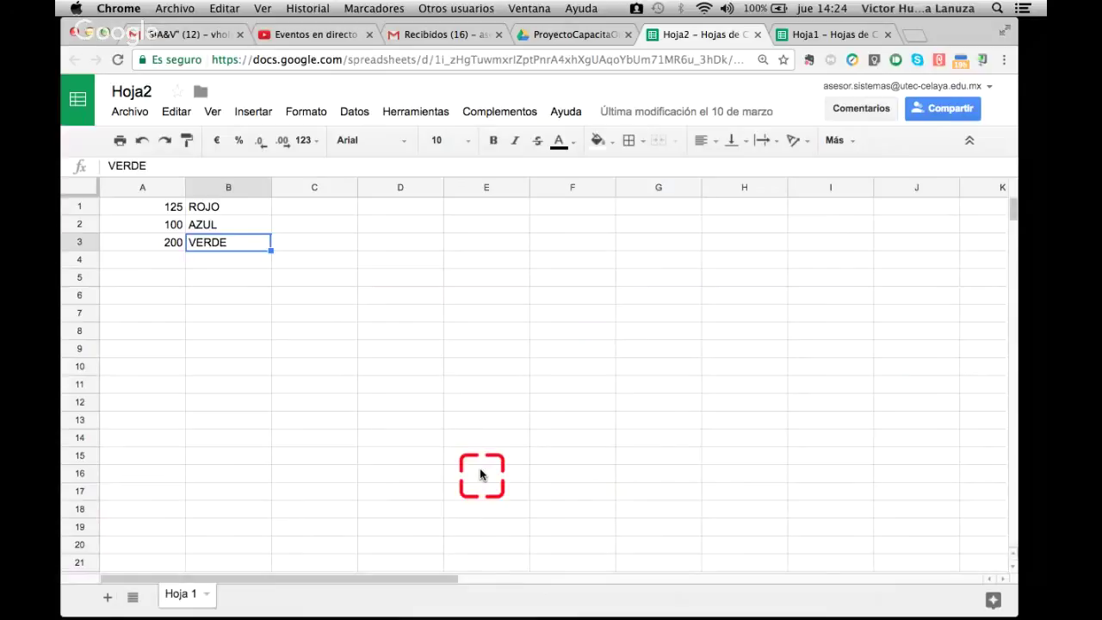
pyautogui.click(824, 36)
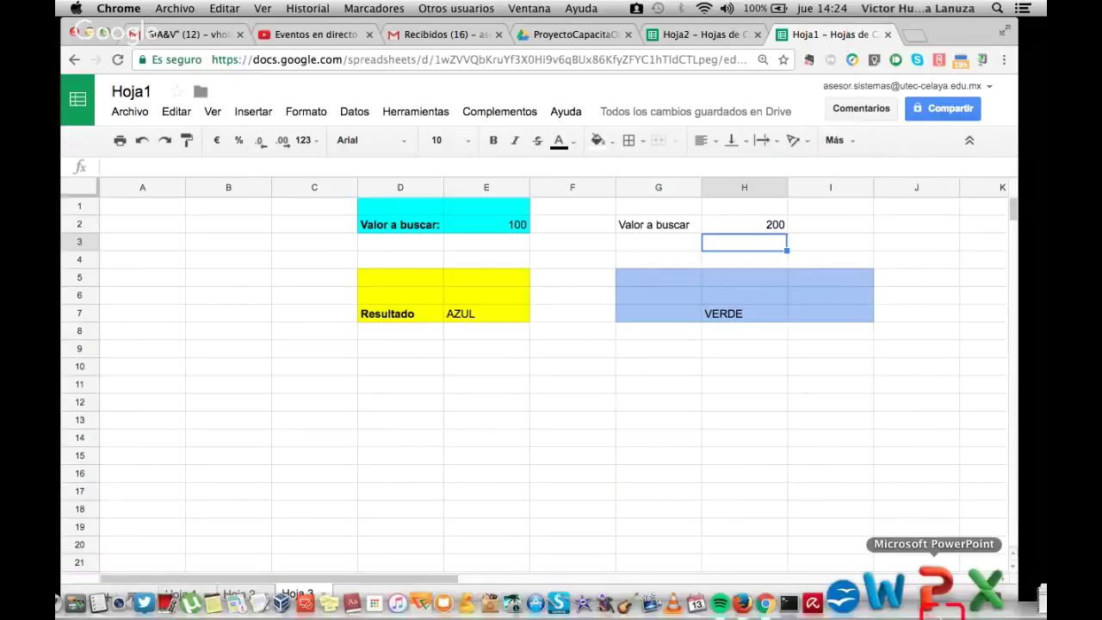
pyautogui.click(831, 587)
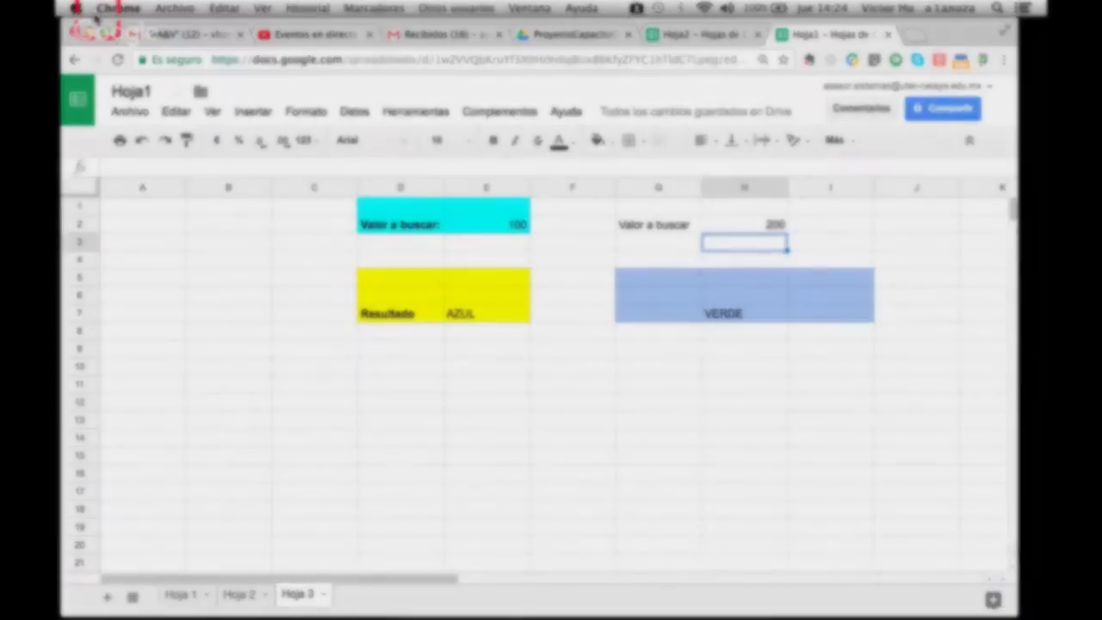